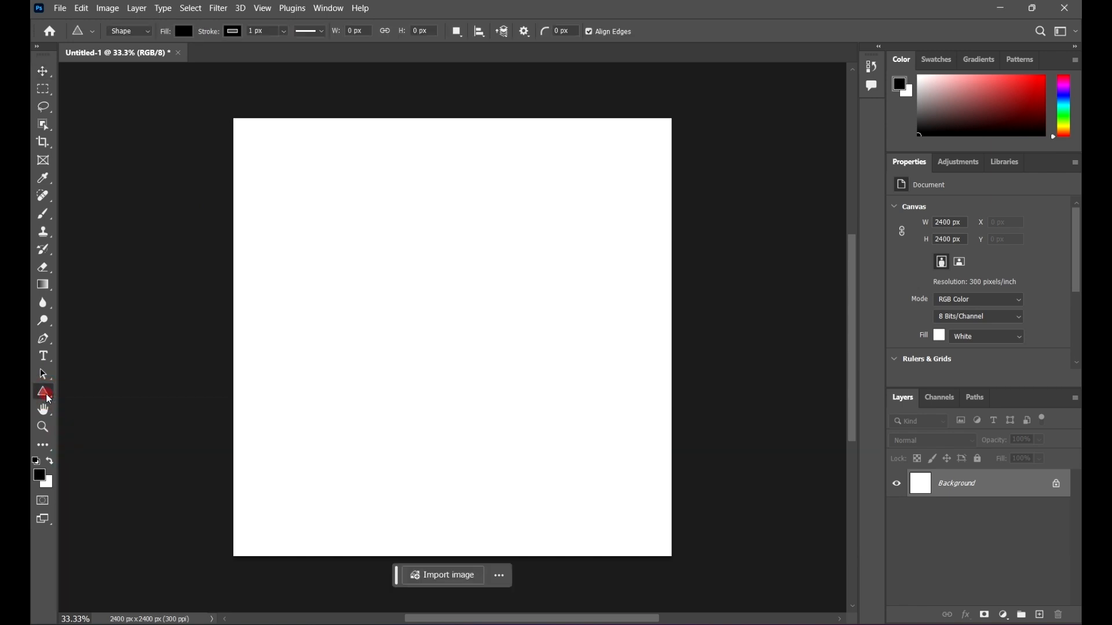
# Draw a black square about 630 px per side in the upper-left area of the canvas with the Rectangle tool.
pyautogui.rightClick(45, 393)
pyautogui.click(86, 391)
pyautogui.click(44, 70)
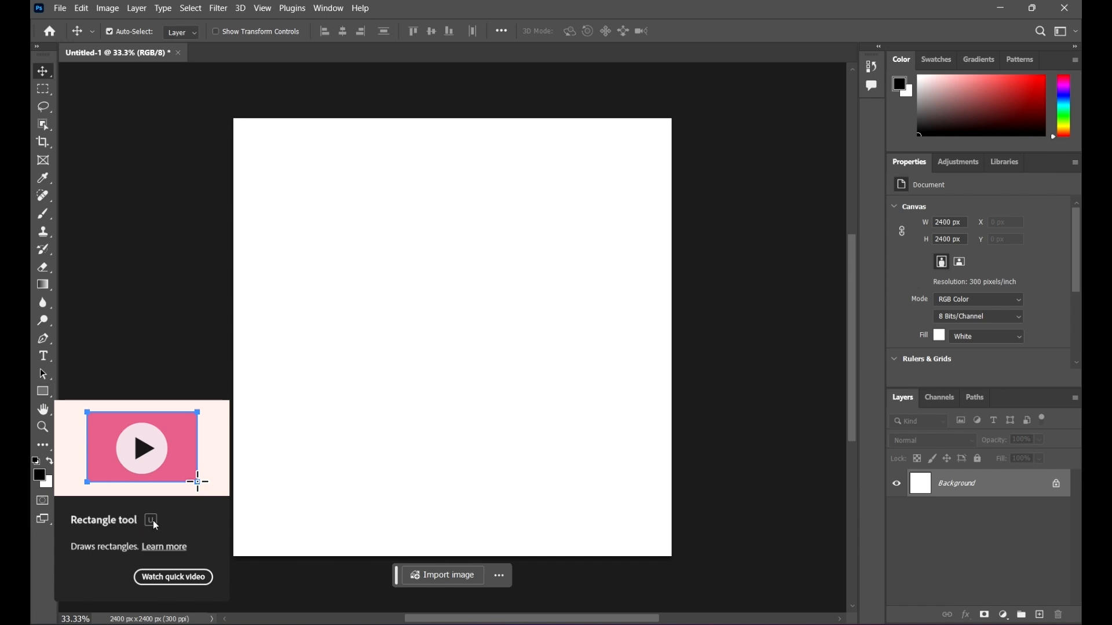
pyautogui.click(51, 395)
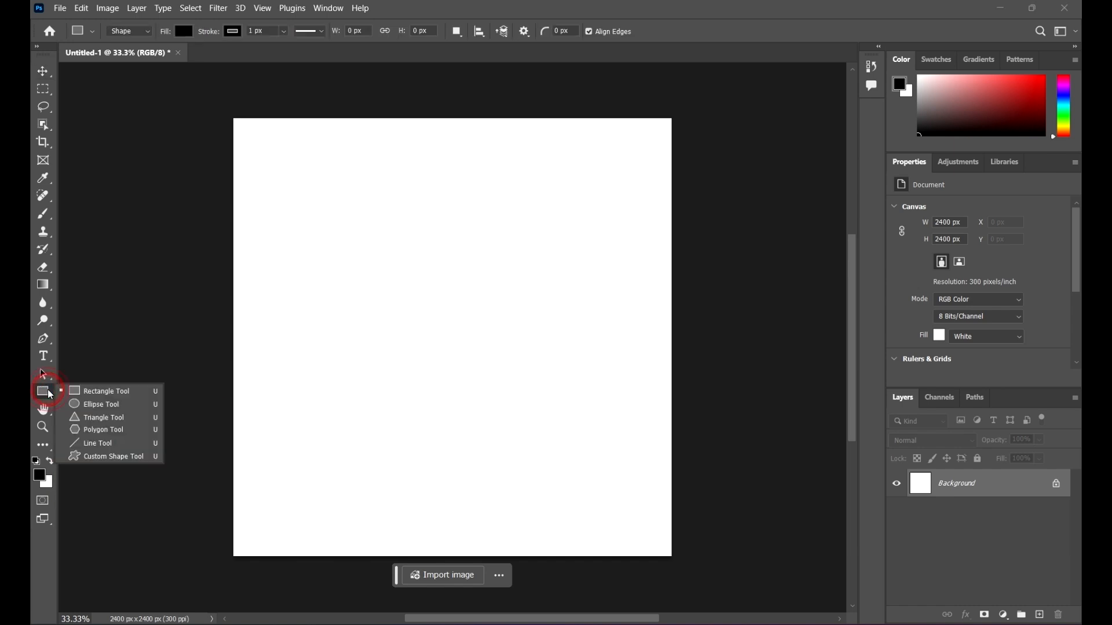
pyautogui.click(138, 391)
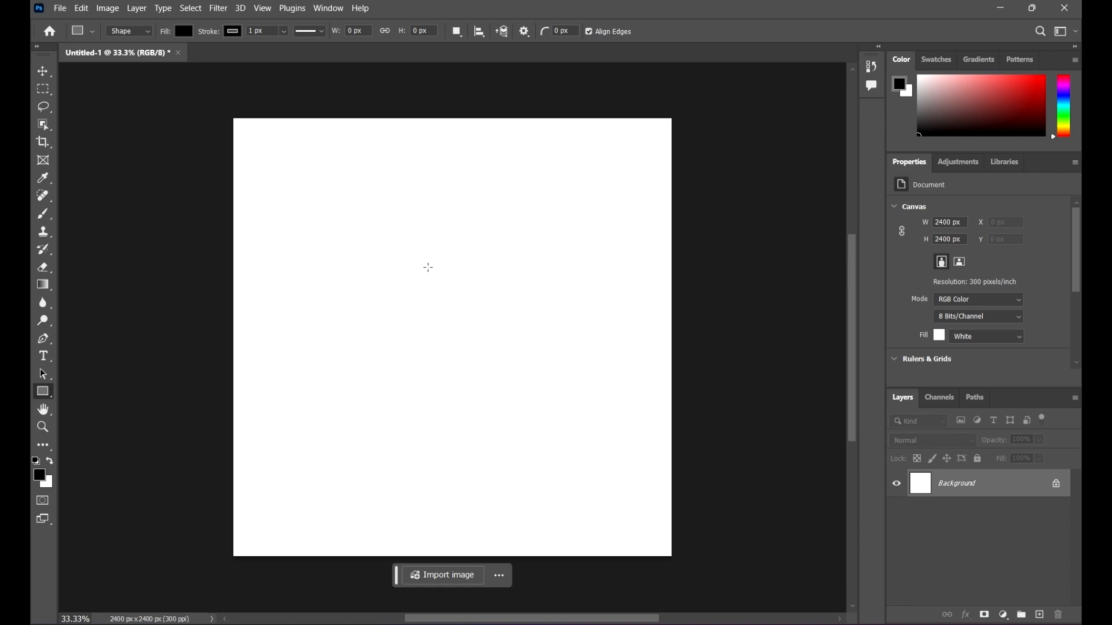
pyautogui.scroll(-1, 429, 268)
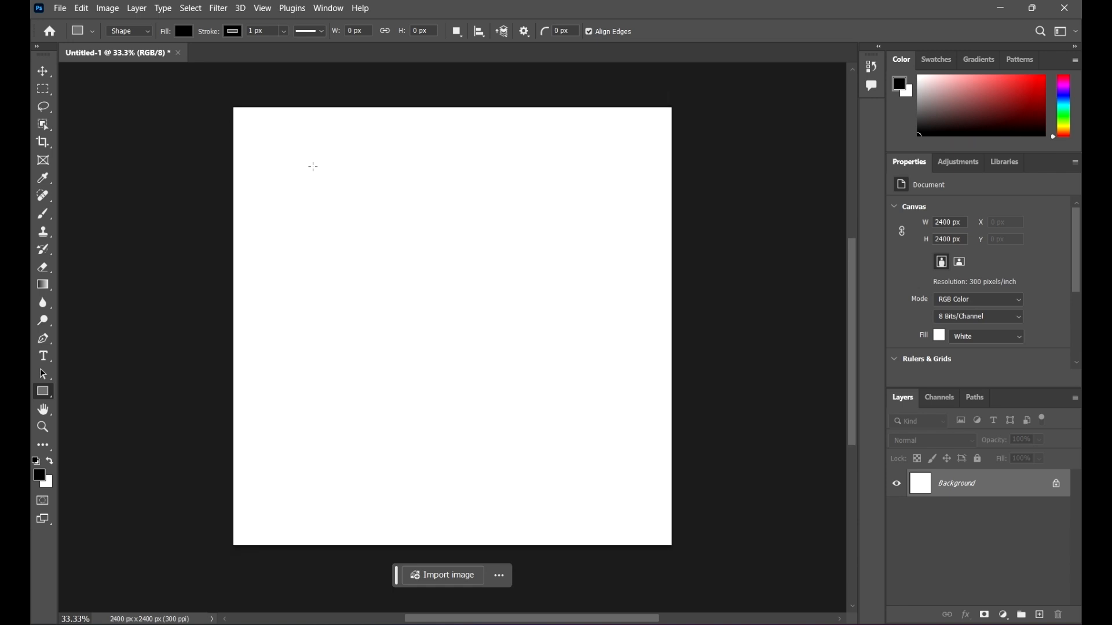
pyautogui.moveTo(322, 161); pyautogui.dragTo(510, 282)
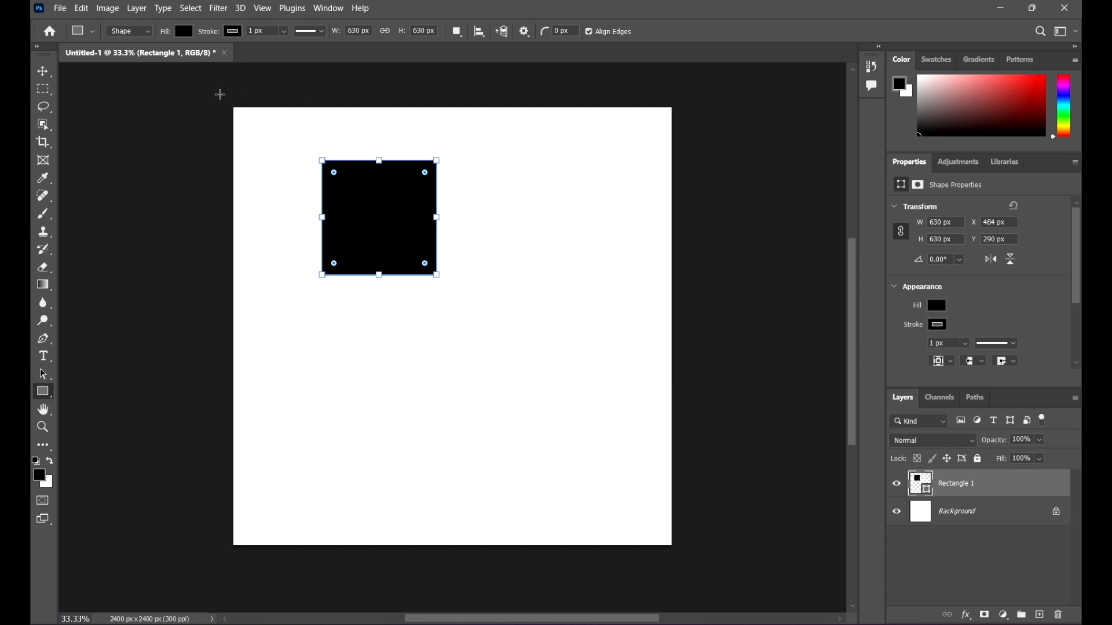
# Move the black square to the upper middle of the canvas and show its transform controls.
pyautogui.click(48, 74)
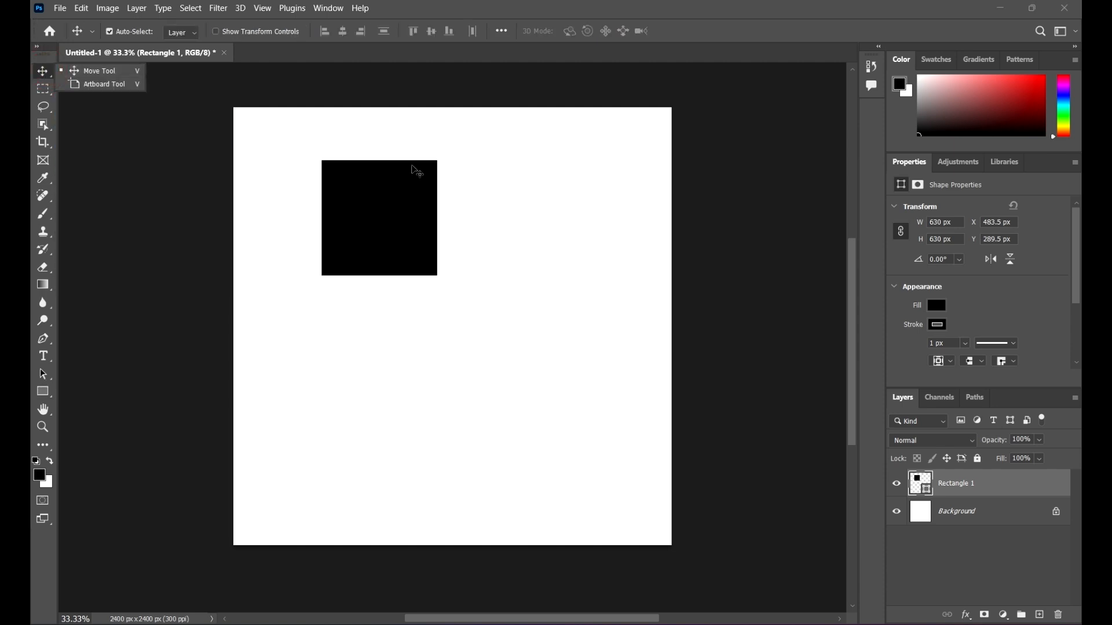
pyautogui.moveTo(372, 179); pyautogui.dragTo(468, 255)
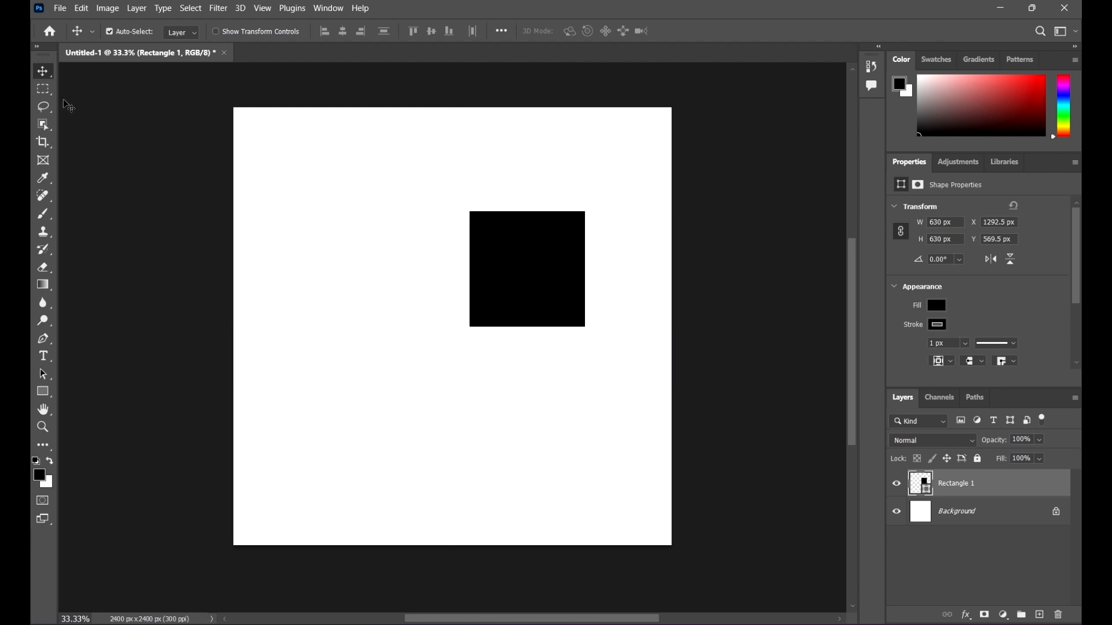
pyautogui.moveTo(557, 312)
pyautogui.mouseDown()
pyautogui.moveTo(540, 327)
pyautogui.moveTo(556, 313)
pyautogui.mouseUp()
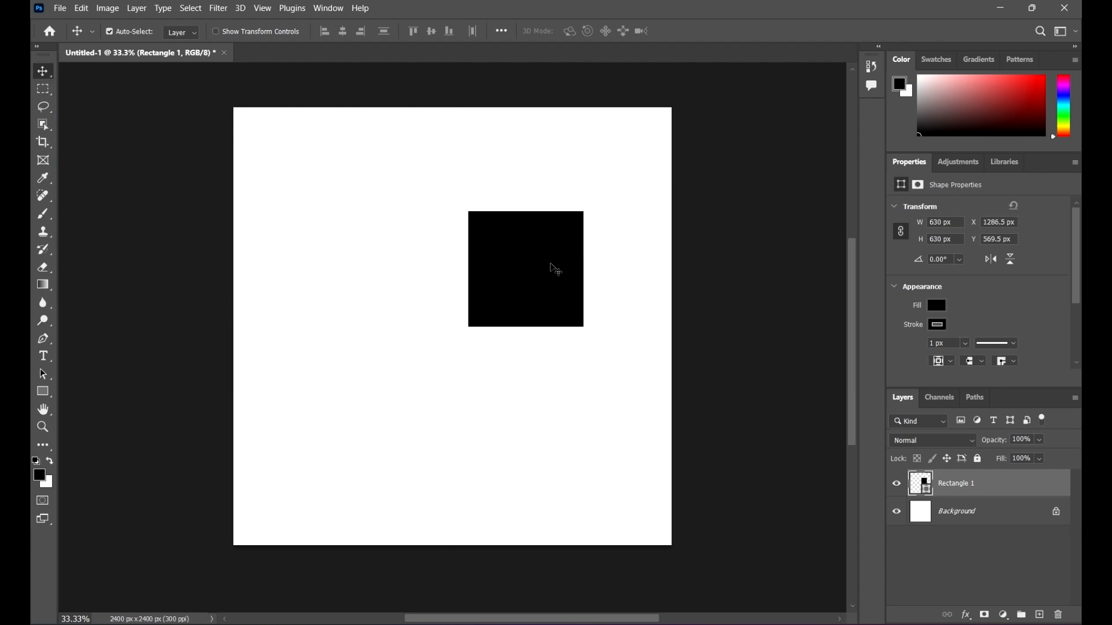
pyautogui.click(216, 32)
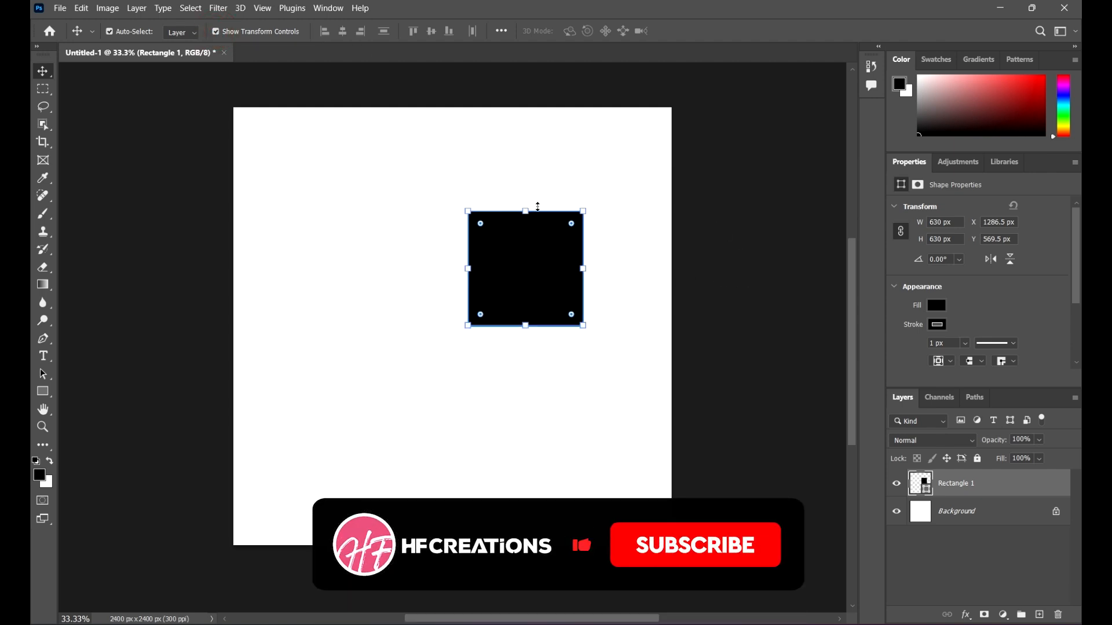
pyautogui.moveTo(541, 266); pyautogui.dragTo(491, 261)
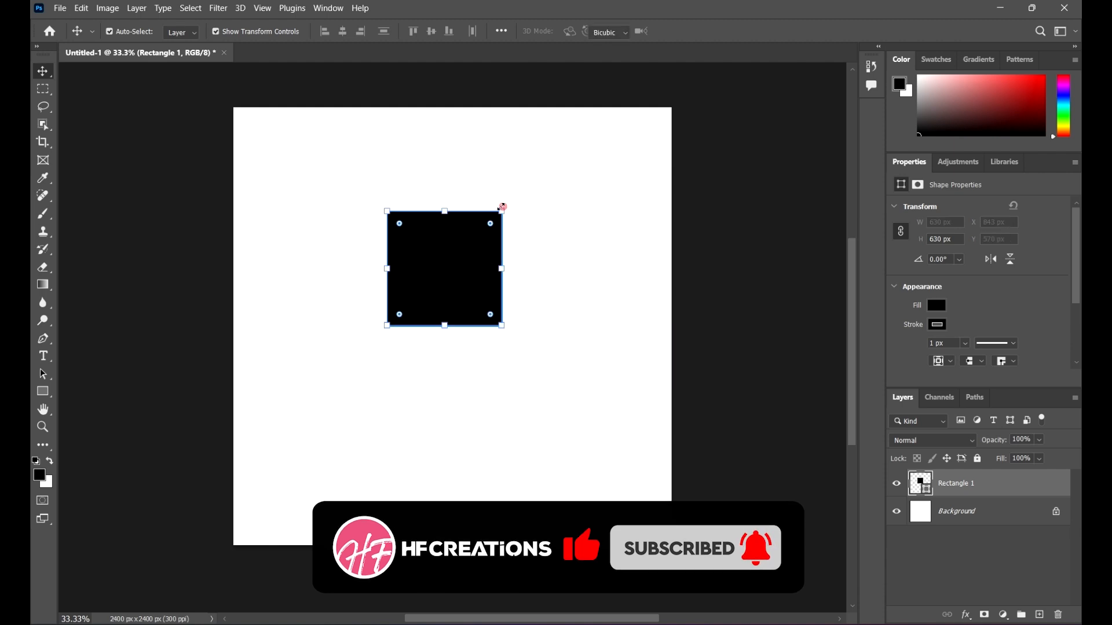
# Scale the square up proportionally to about 839 px wide and high.
pyautogui.moveTo(501, 211); pyautogui.dragTo(542, 242)
pyautogui.click(716, 32)
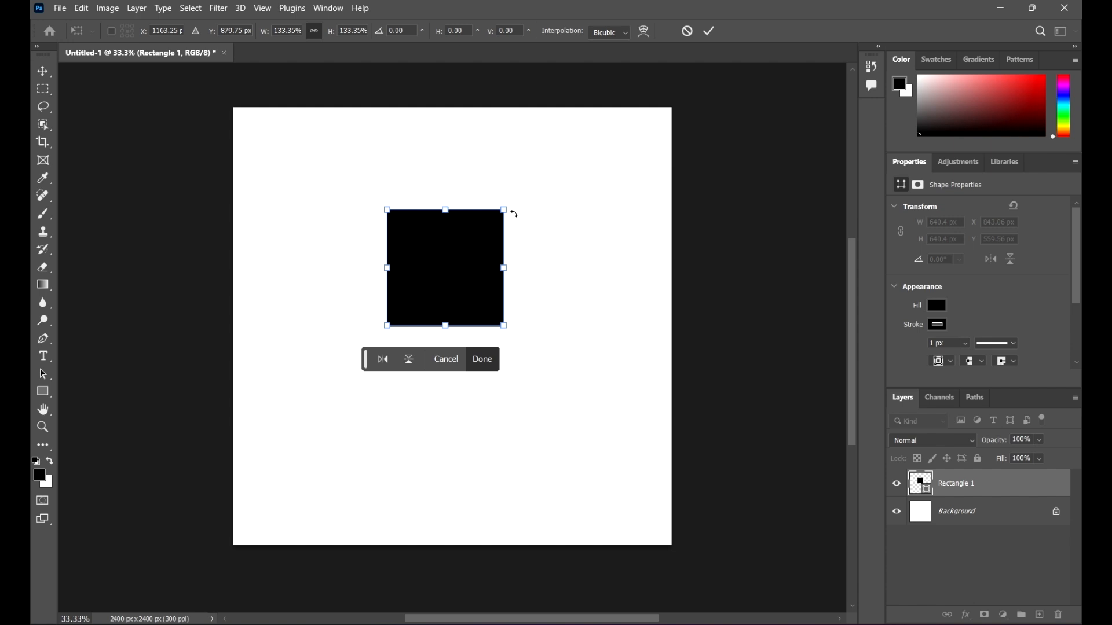
pyautogui.moveTo(503, 210); pyautogui.dragTo(528, 246)
pyautogui.moveTo(513, 206); pyautogui.dragTo(430, 264)
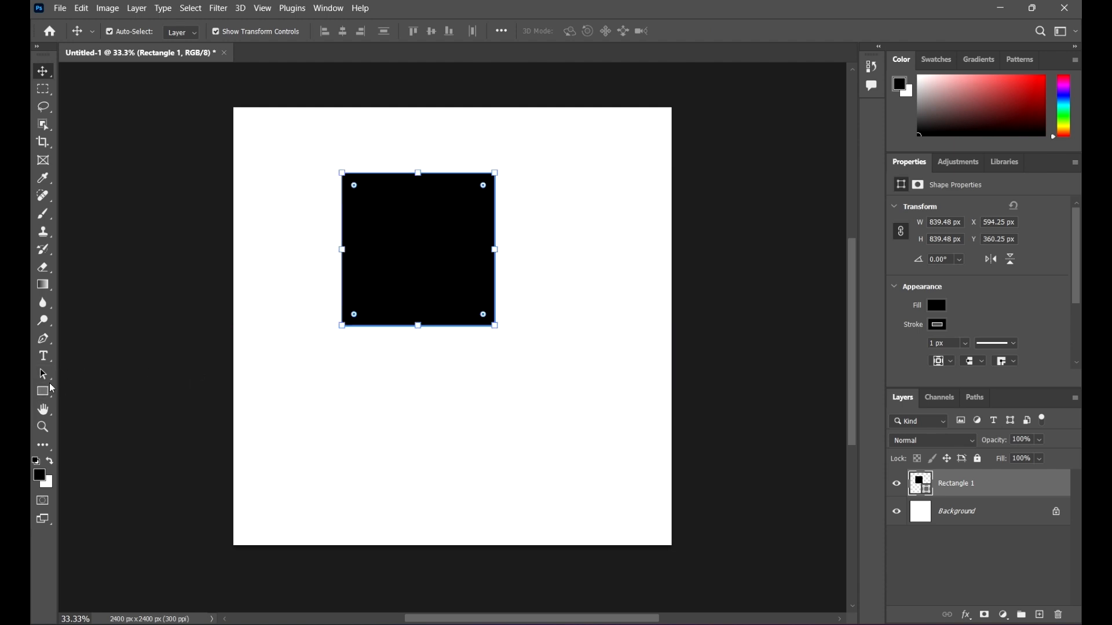
# Return to the Rectangle tool and set the square's stroke colour to the recently used bright magenta.
pyautogui.click(49, 399)
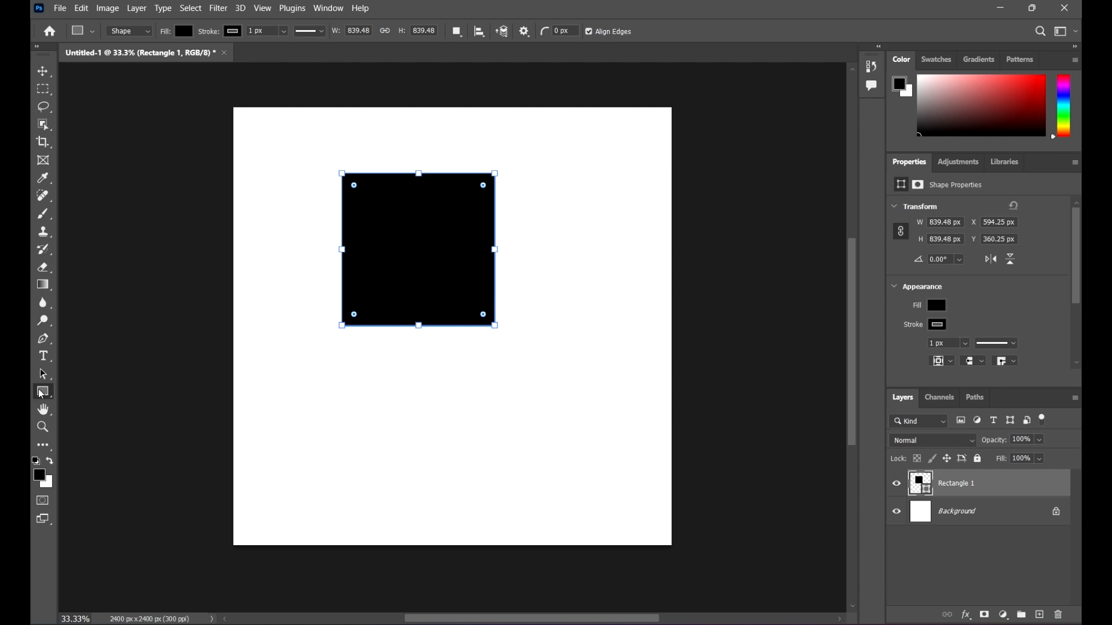
pyautogui.rightClick(41, 394)
pyautogui.press('Return')
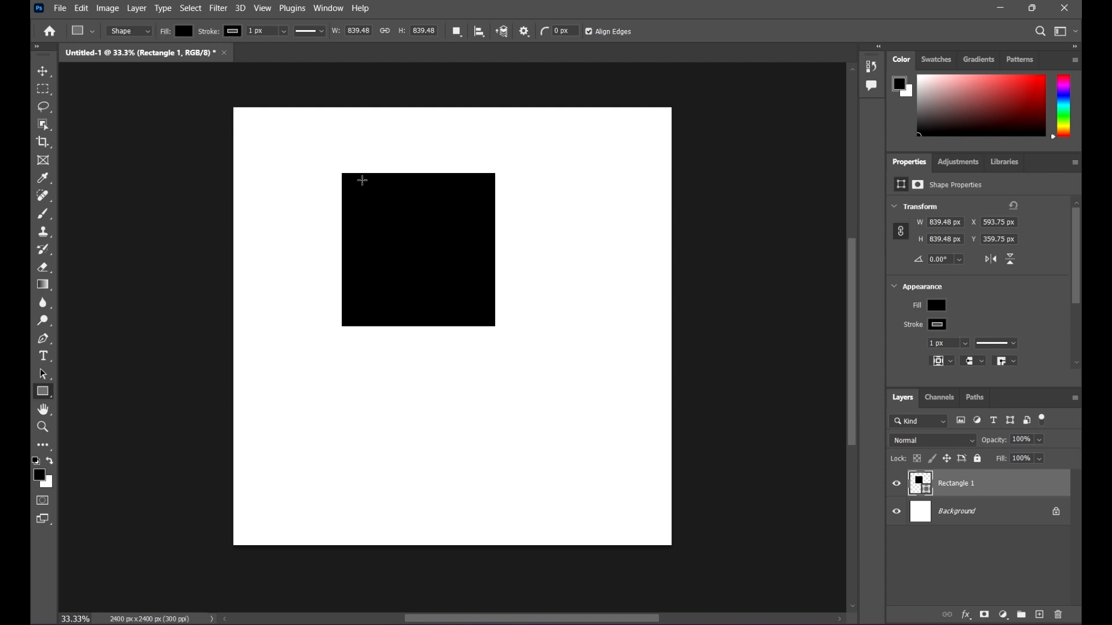
pyautogui.click(185, 33)
pyautogui.click(183, 33)
pyautogui.click(232, 33)
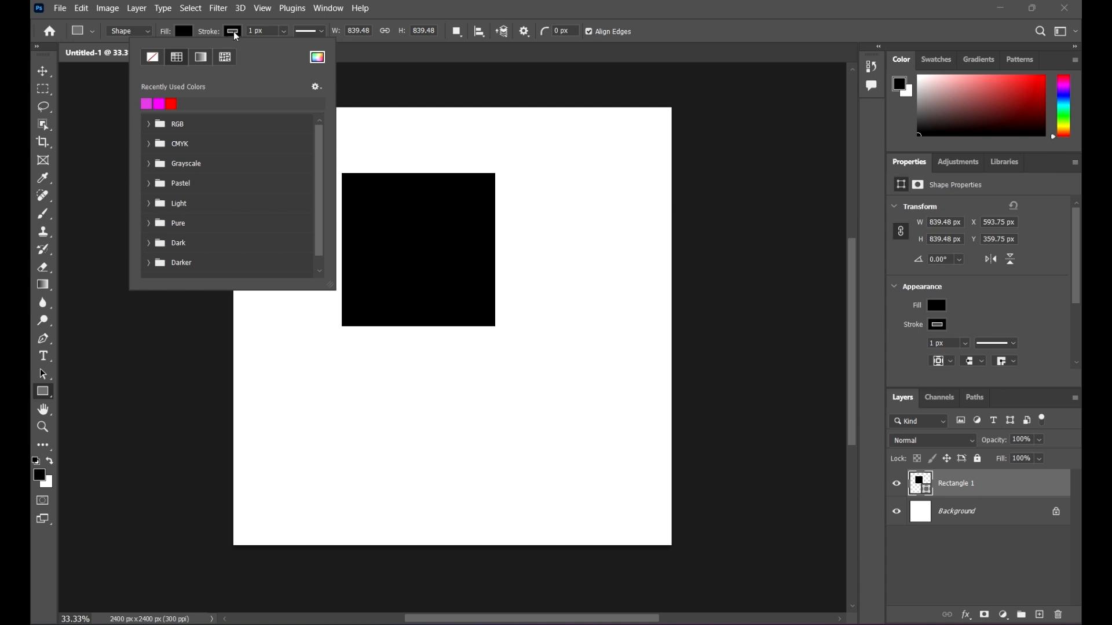
pyautogui.click(235, 33)
pyautogui.click(233, 33)
pyautogui.click(158, 104)
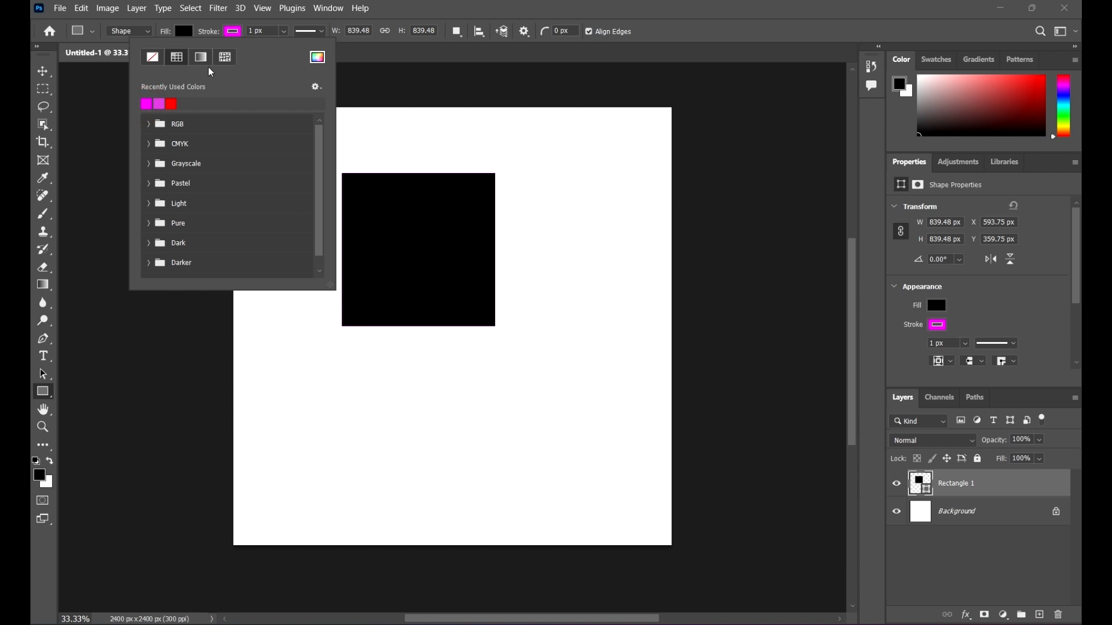
# Give the square an RGB red stroke with a width of about 51 px.
pyautogui.click(148, 123)
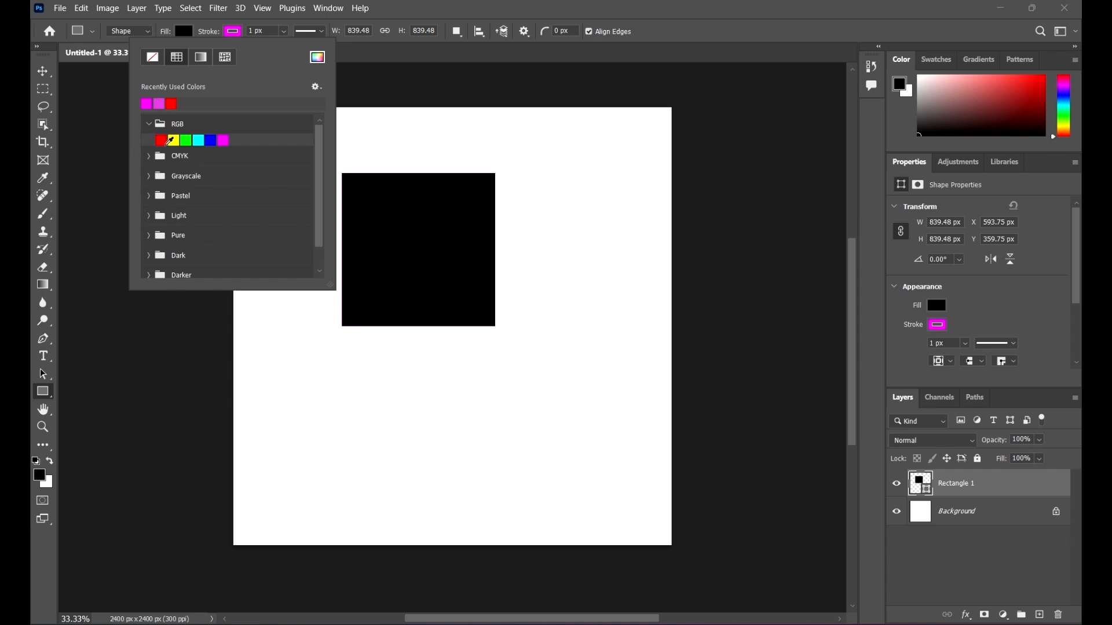
pyautogui.click(162, 141)
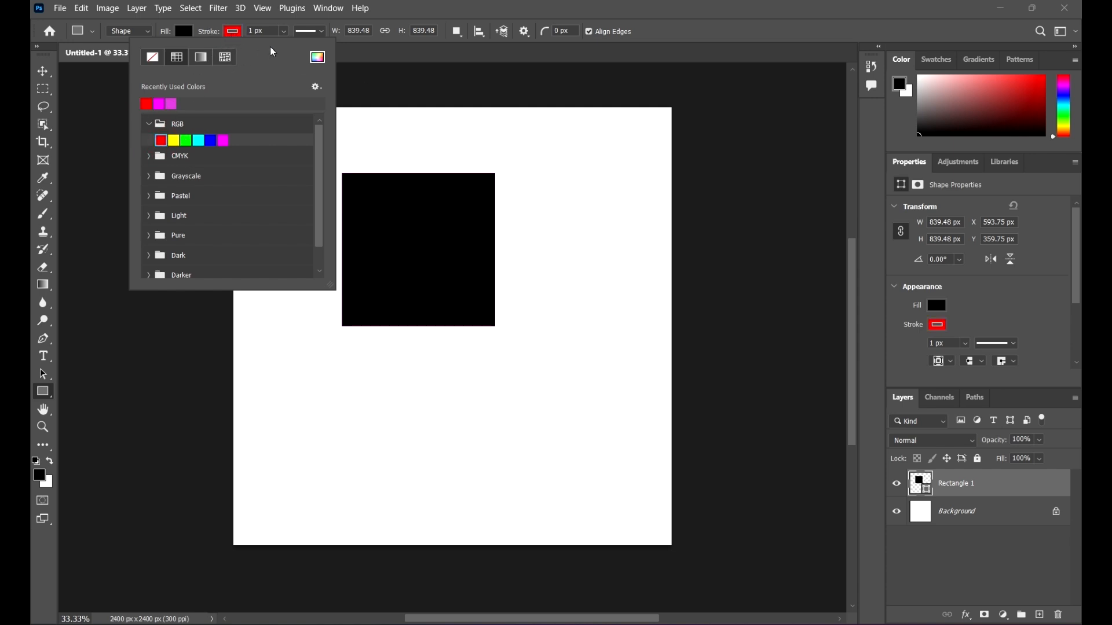
pyautogui.click(285, 31)
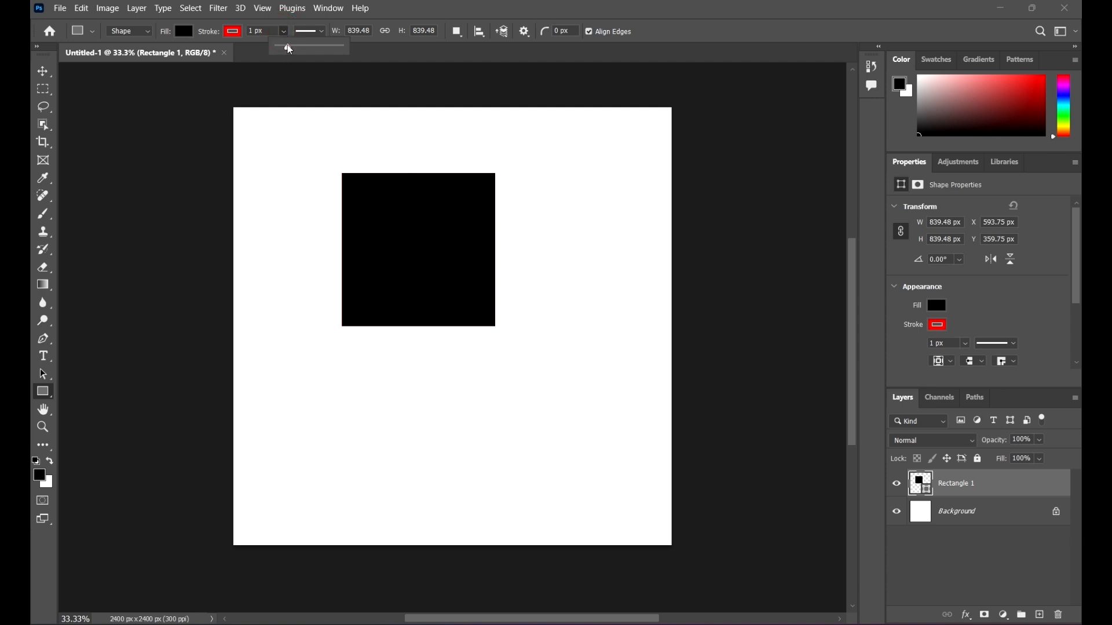
pyautogui.moveTo(290, 50)
pyautogui.mouseDown()
pyautogui.moveTo(355, 60)
pyautogui.moveTo(300, 52)
pyautogui.moveTo(322, 50)
pyautogui.moveTo(302, 57)
pyautogui.moveTo(335, 74)
pyautogui.moveTo(307, 75)
pyautogui.moveTo(300, 47)
pyautogui.mouseUp()
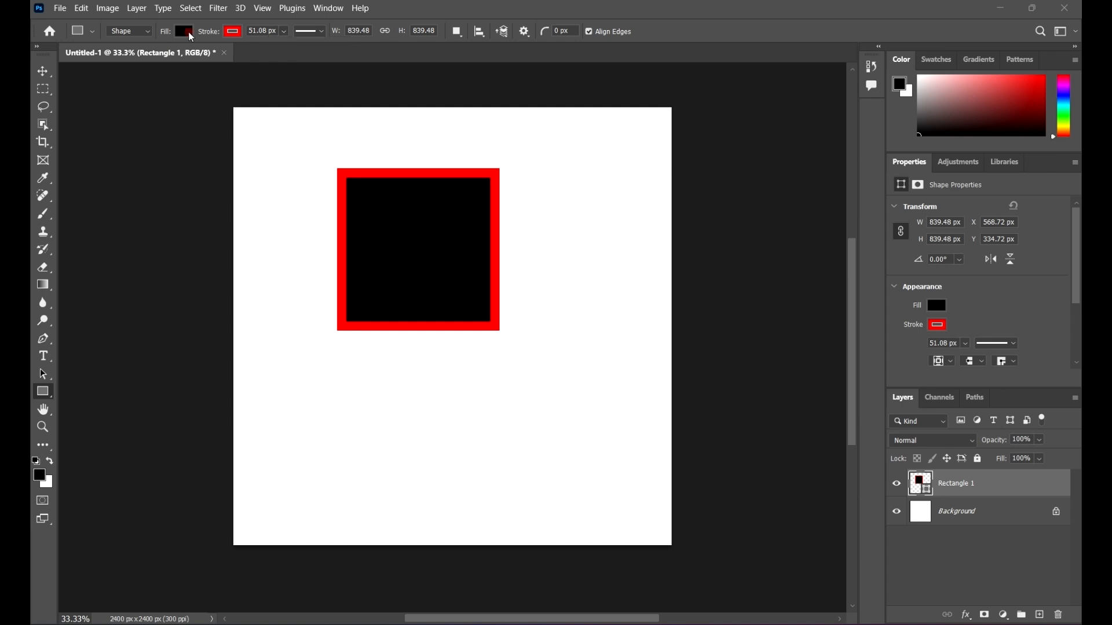
# Collapse the open colour swatch groups and set the square's fill to no colour.
pyautogui.click(186, 31)
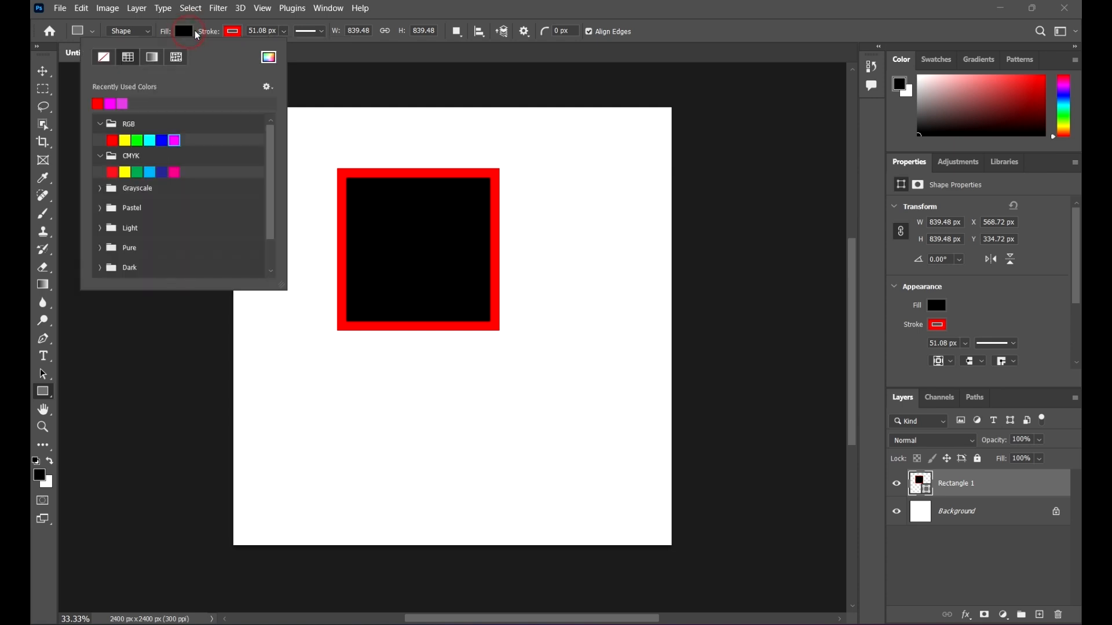
pyautogui.click(101, 160)
pyautogui.click(104, 126)
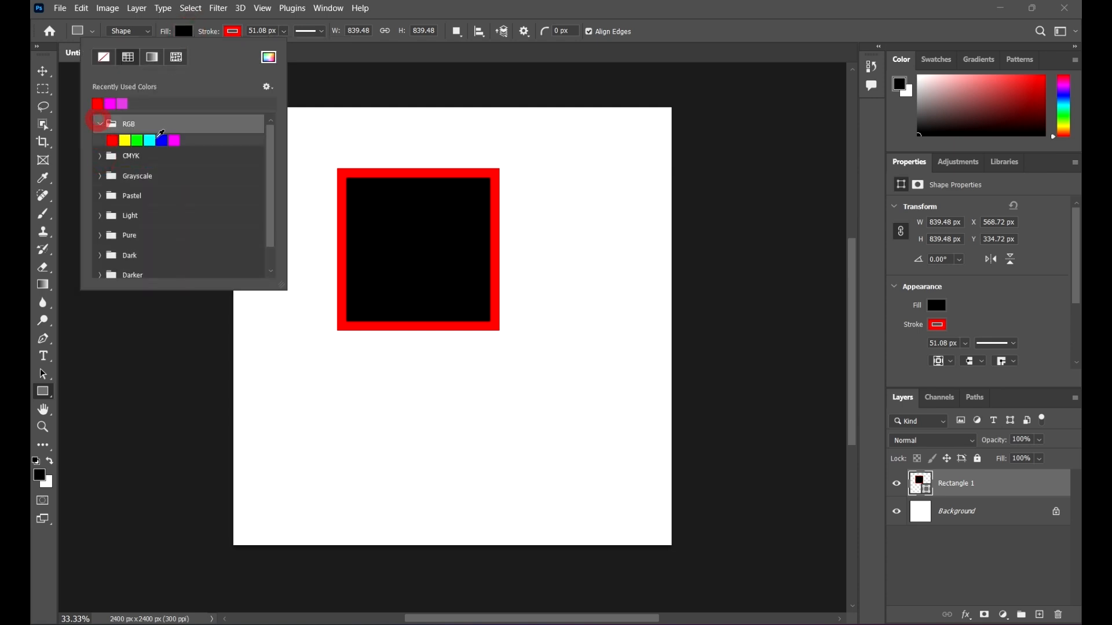
pyautogui.click(101, 127)
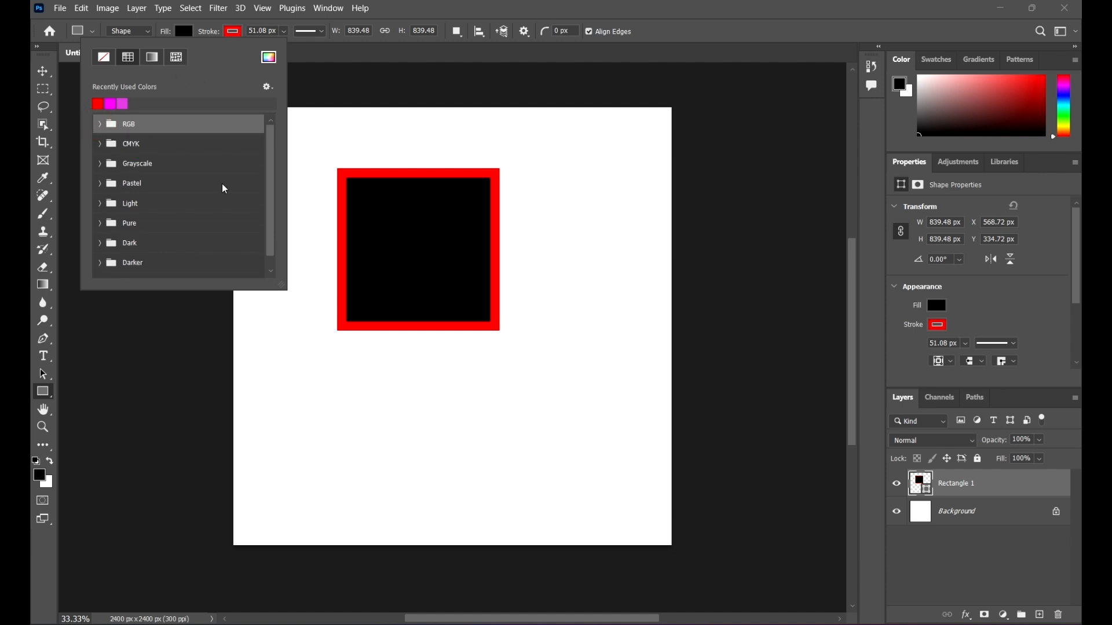
pyautogui.click(104, 58)
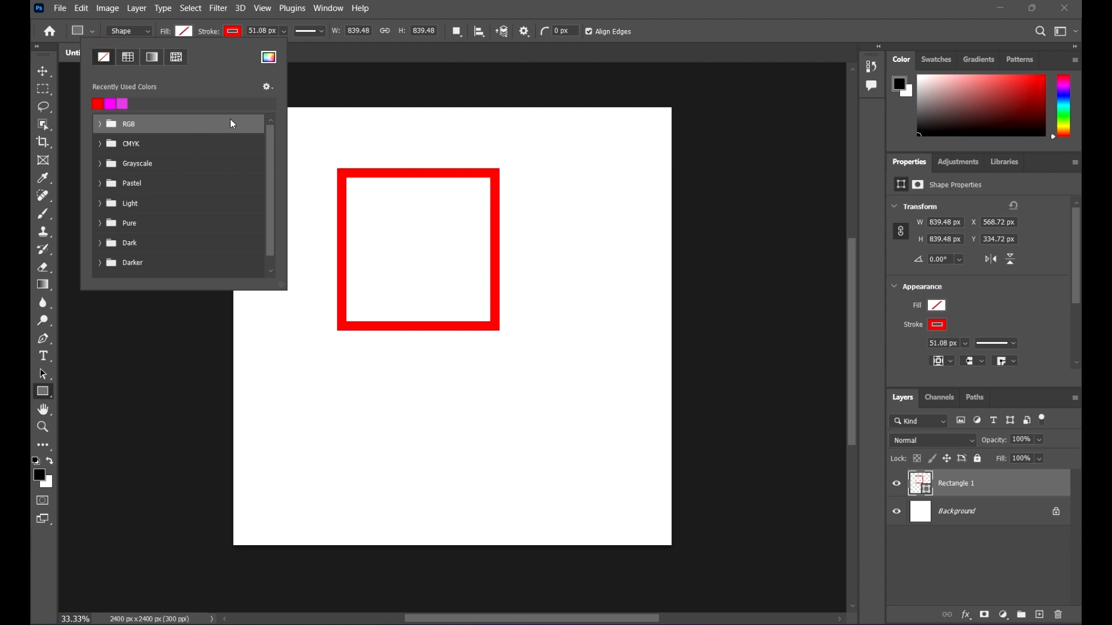
# Give the square a solid fill, trying the recently used pink-magenta and settling on RGB blue.
pyautogui.click(128, 59)
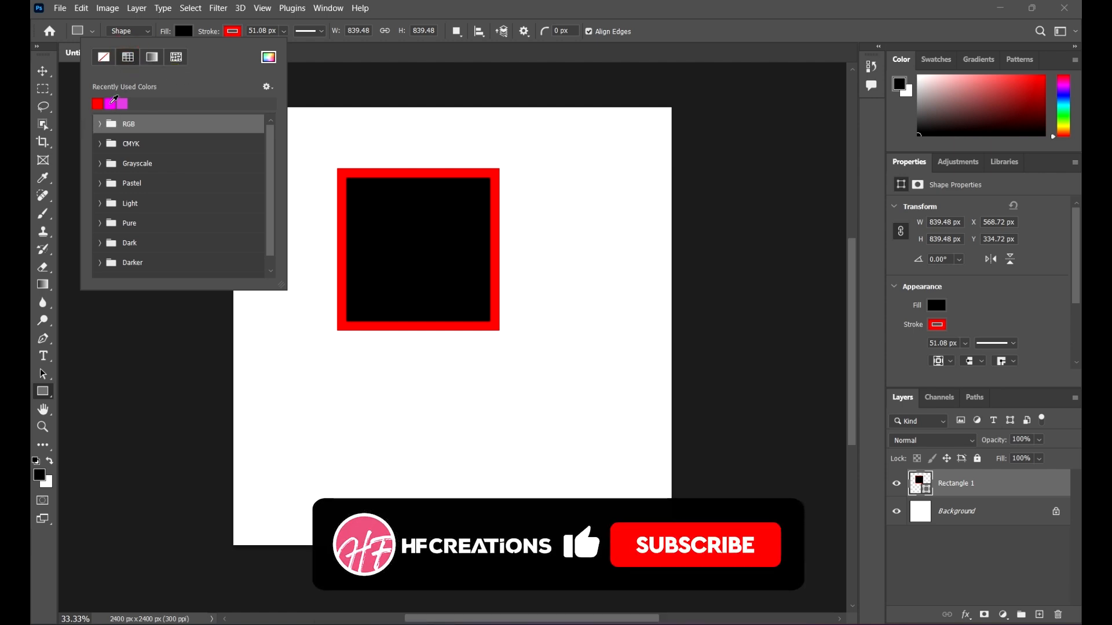
pyautogui.click(111, 102)
pyautogui.click(122, 104)
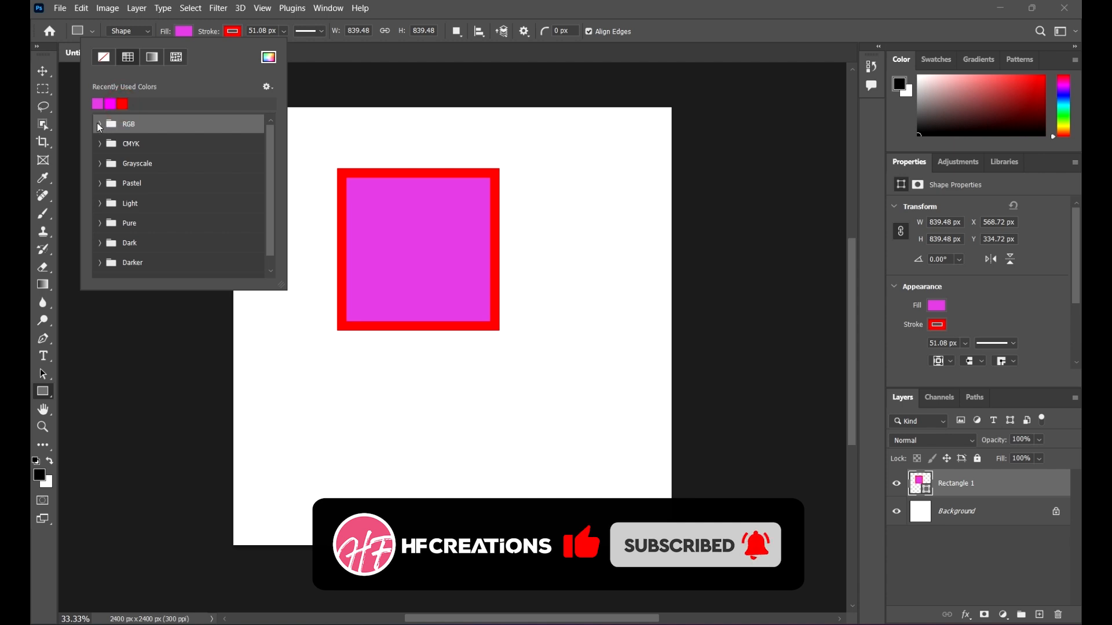
pyautogui.click(100, 125)
pyautogui.click(162, 140)
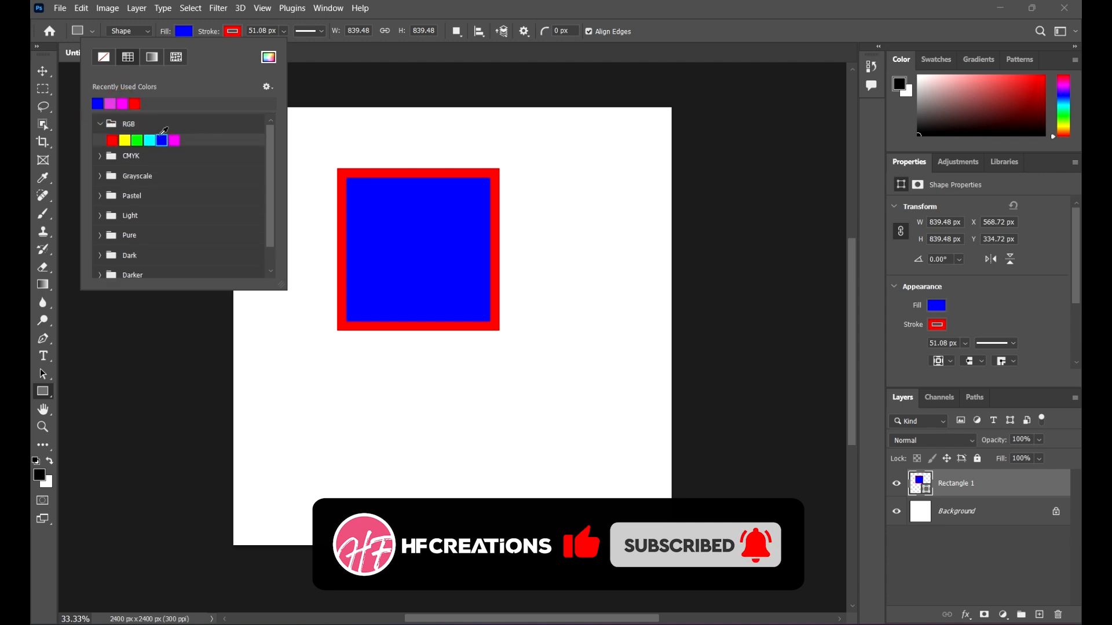
pyautogui.click(102, 124)
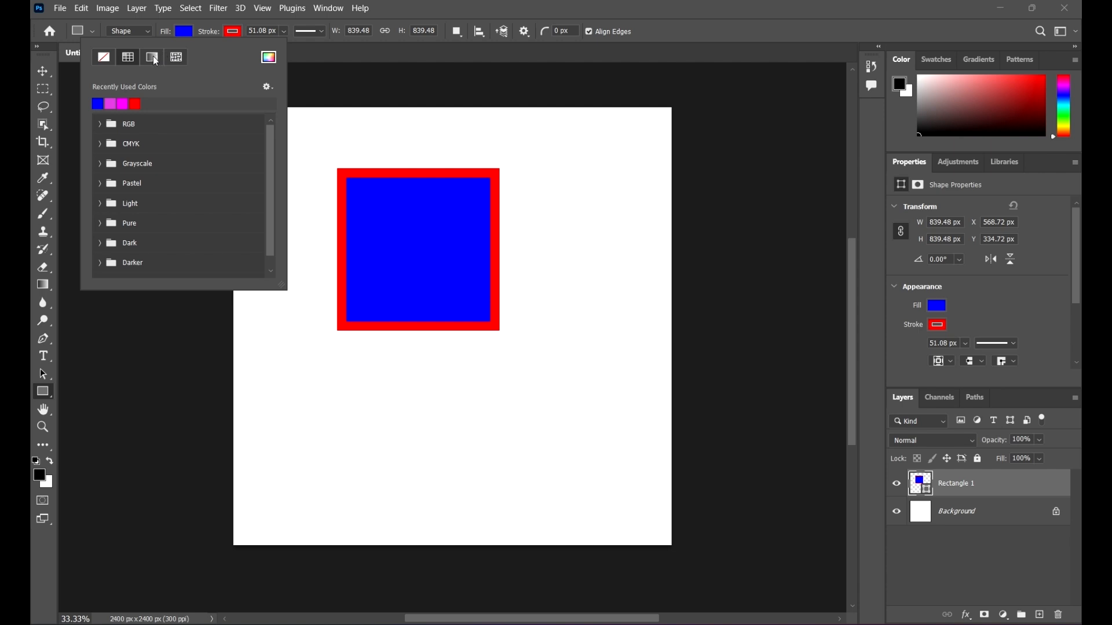
# Apply a linear gradient fill to the square and change its black colour stop to bright lime green.
pyautogui.click(153, 57)
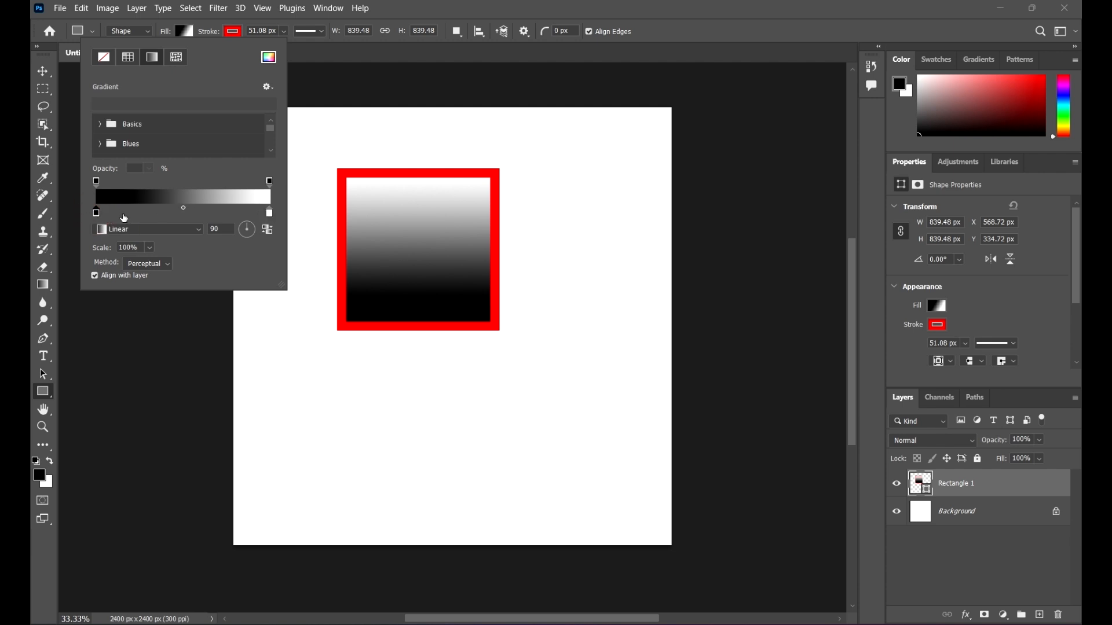
pyautogui.doubleClick(97, 210)
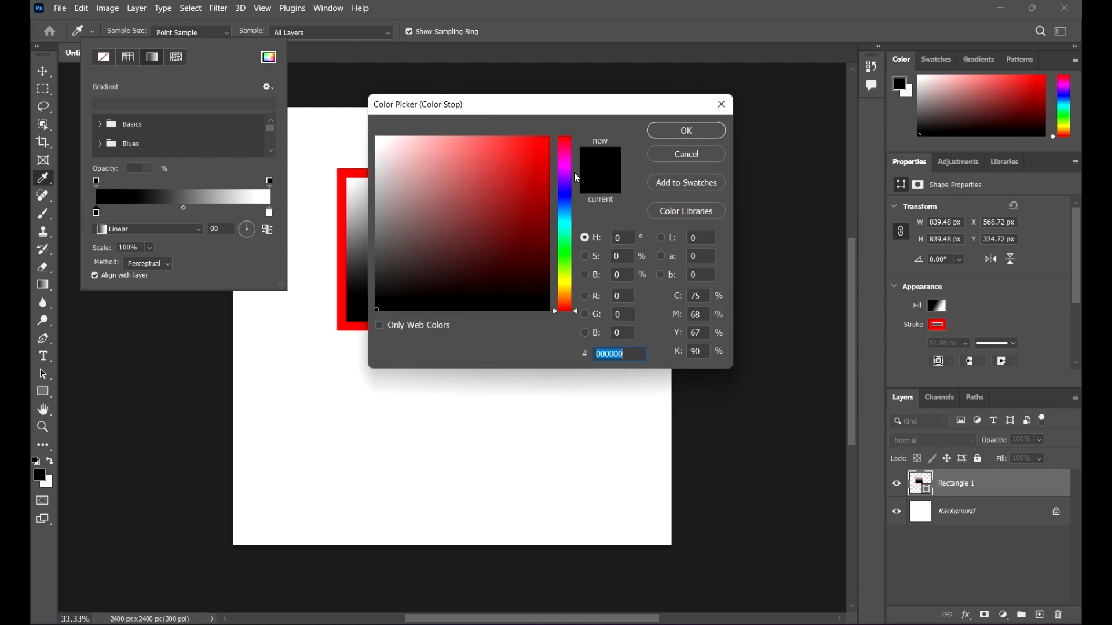
pyautogui.click(535, 174)
pyautogui.moveTo(569, 194); pyautogui.dragTo(569, 267)
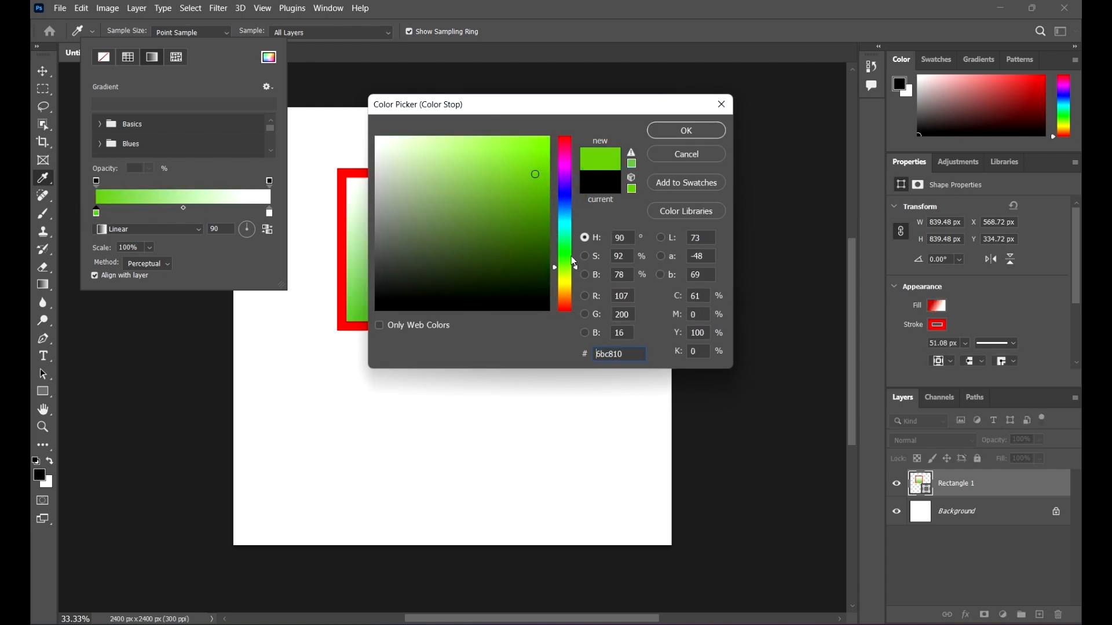
pyautogui.moveTo(525, 165); pyautogui.dragTo(532, 147)
pyautogui.click(682, 127)
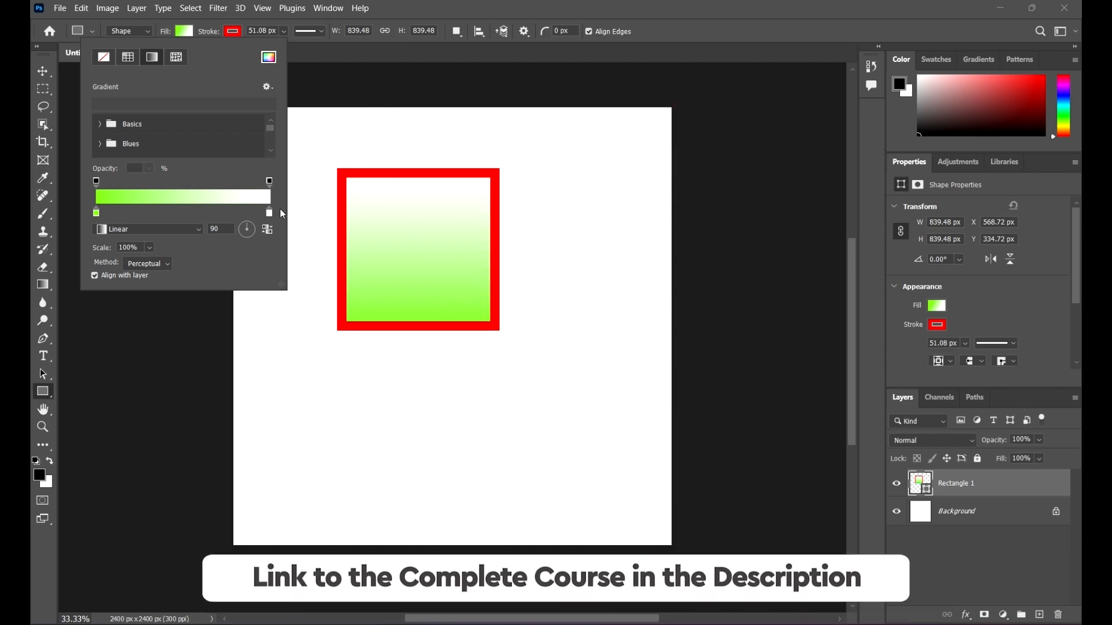
# Change the gradient's white colour stop to dark blue.
pyautogui.doubleClick(269, 212)
pyautogui.moveTo(514, 246); pyautogui.dragTo(545, 276)
pyautogui.moveTo(546, 220); pyautogui.dragTo(547, 185)
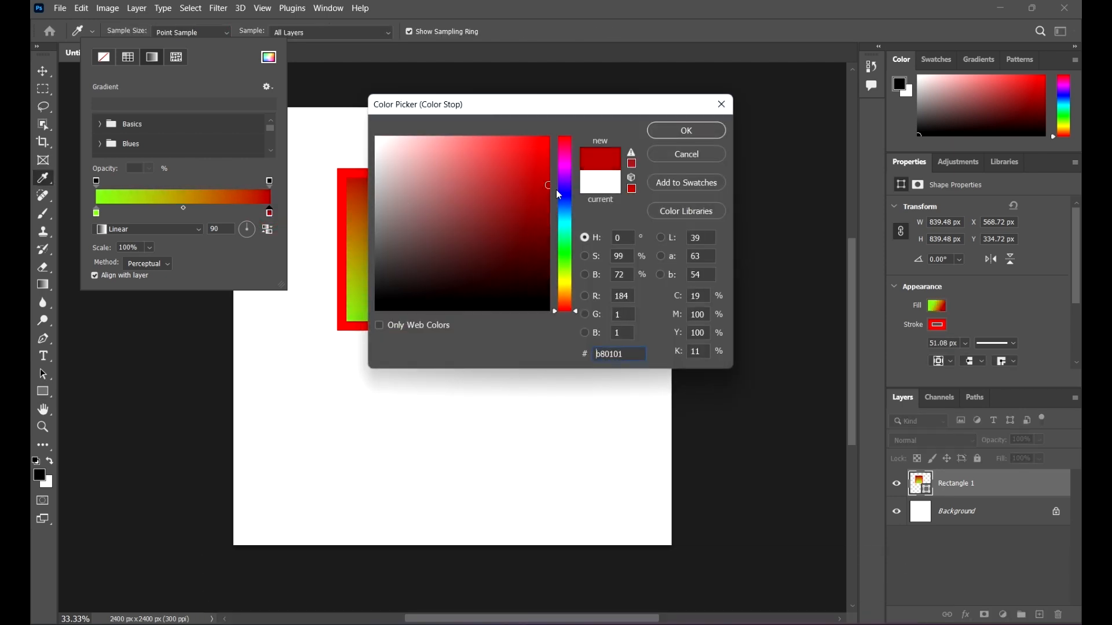
pyautogui.click(562, 192)
pyautogui.click(707, 133)
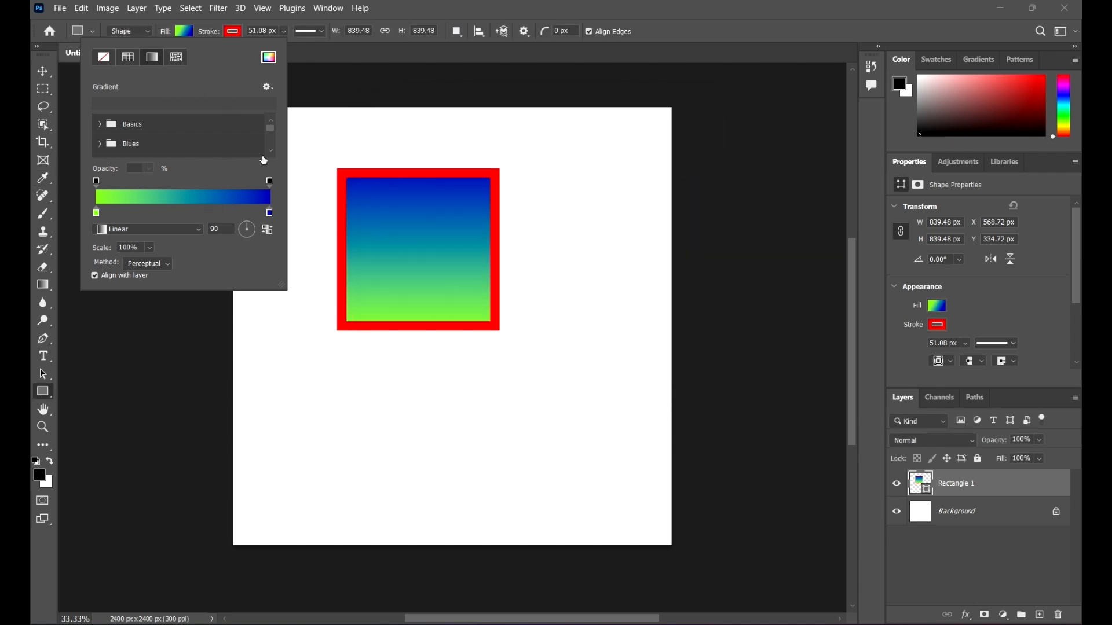
# Switch the square's fill to a leaf pattern.
pyautogui.click(175, 58)
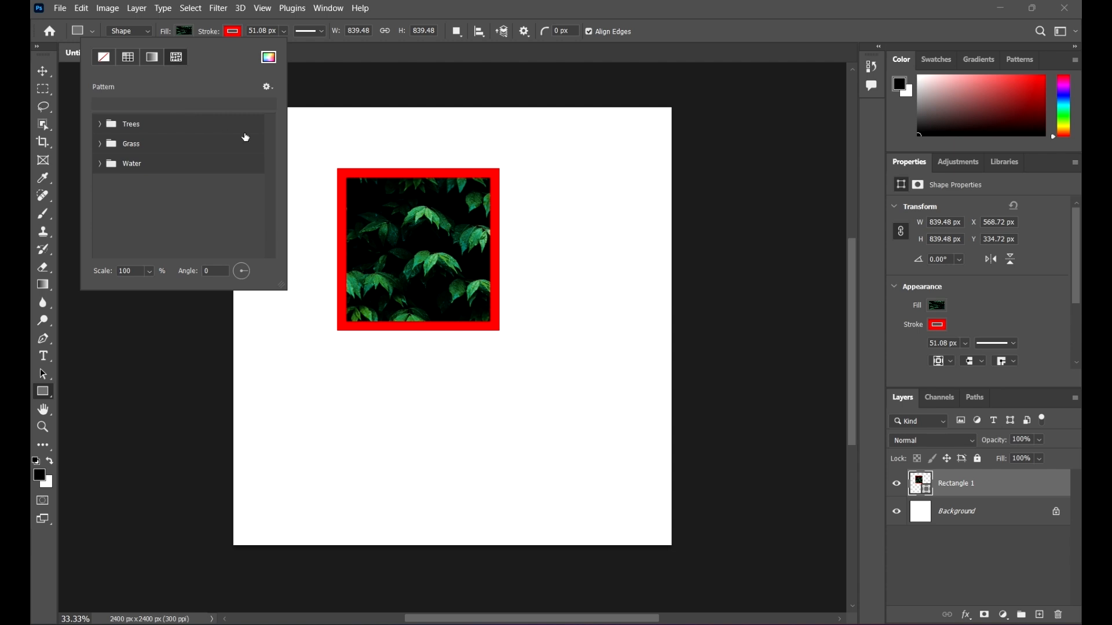
# Fill the square with the green conifer forest pattern from the Trees group and set its scale to 166%.
pyautogui.click(100, 124)
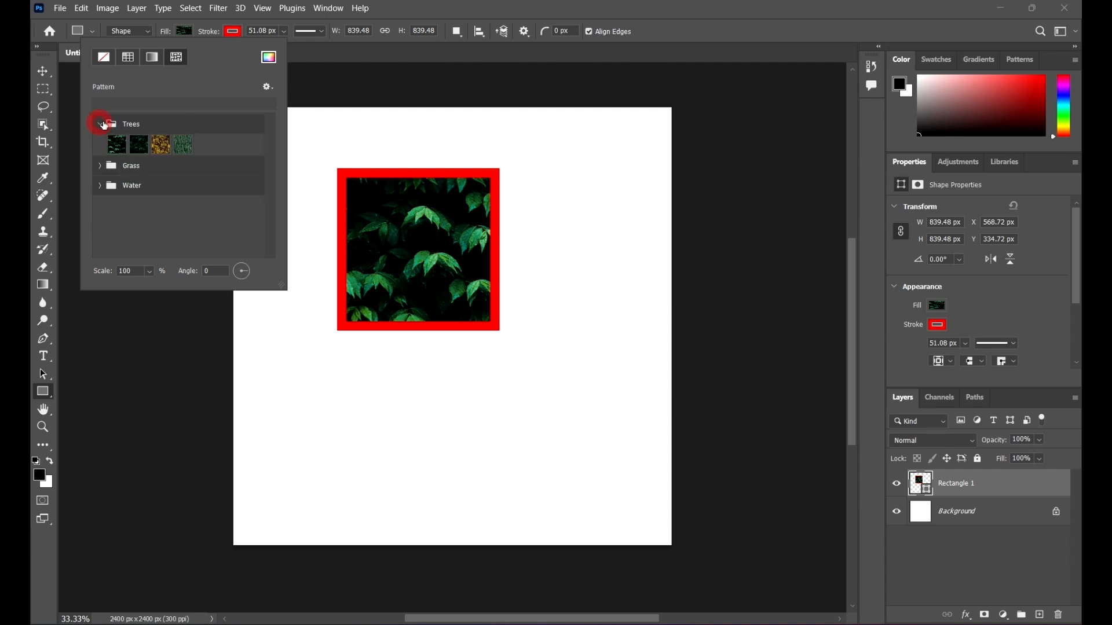
pyautogui.click(161, 144)
pyautogui.click(175, 146)
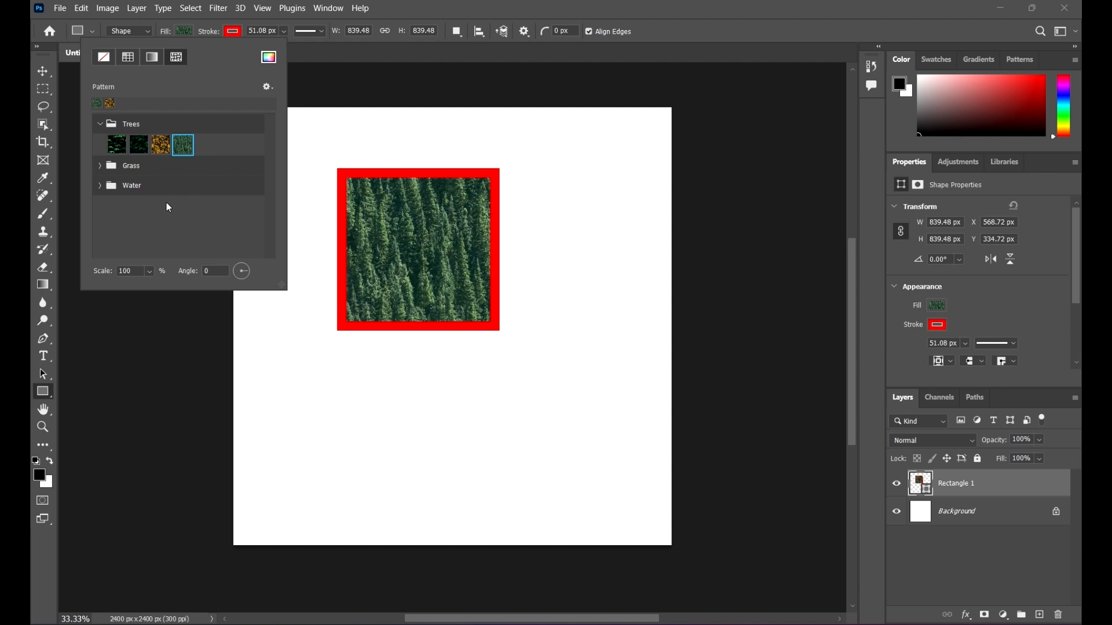
pyautogui.moveTo(150, 271)
pyautogui.mouseDown()
pyautogui.moveTo(201, 300)
pyautogui.moveTo(227, 293)
pyautogui.moveTo(142, 286)
pyautogui.moveTo(169, 287)
pyautogui.moveTo(156, 286)
pyautogui.mouseUp()
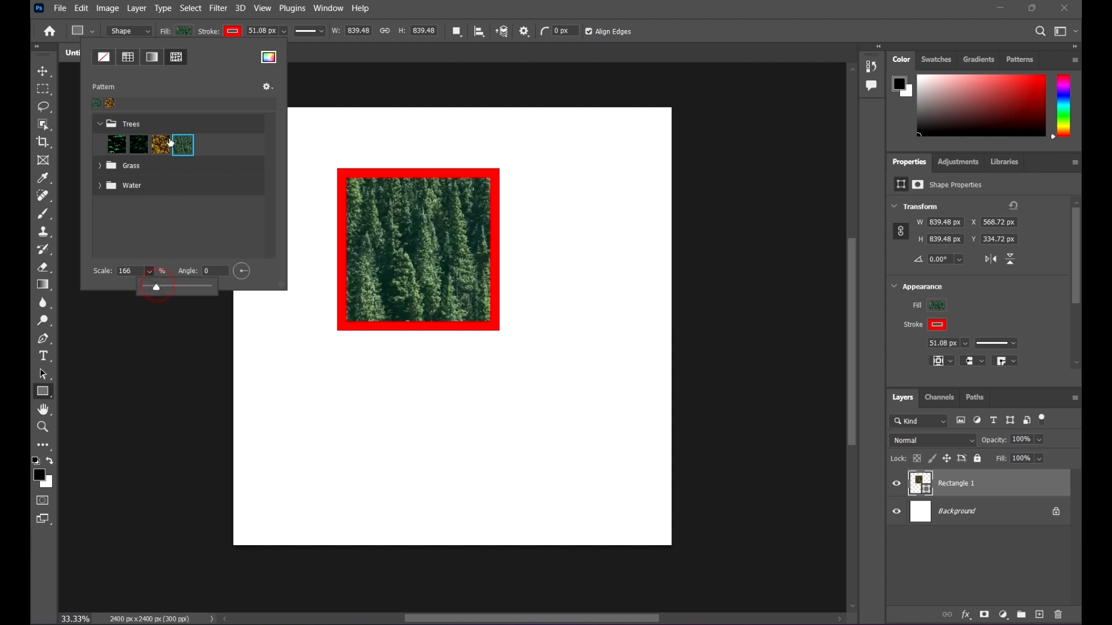
# Try the yellow trees and fern patterns on the square, settle on the first Trees leaf pattern, and set its scale to 1%.
pyautogui.click(165, 149)
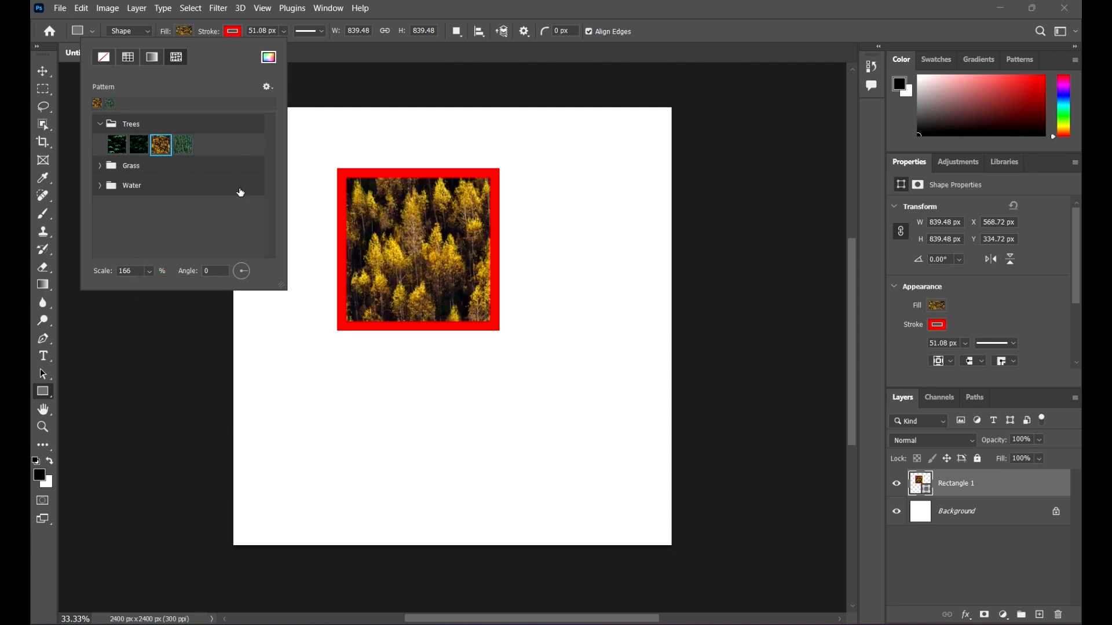
pyautogui.click(145, 152)
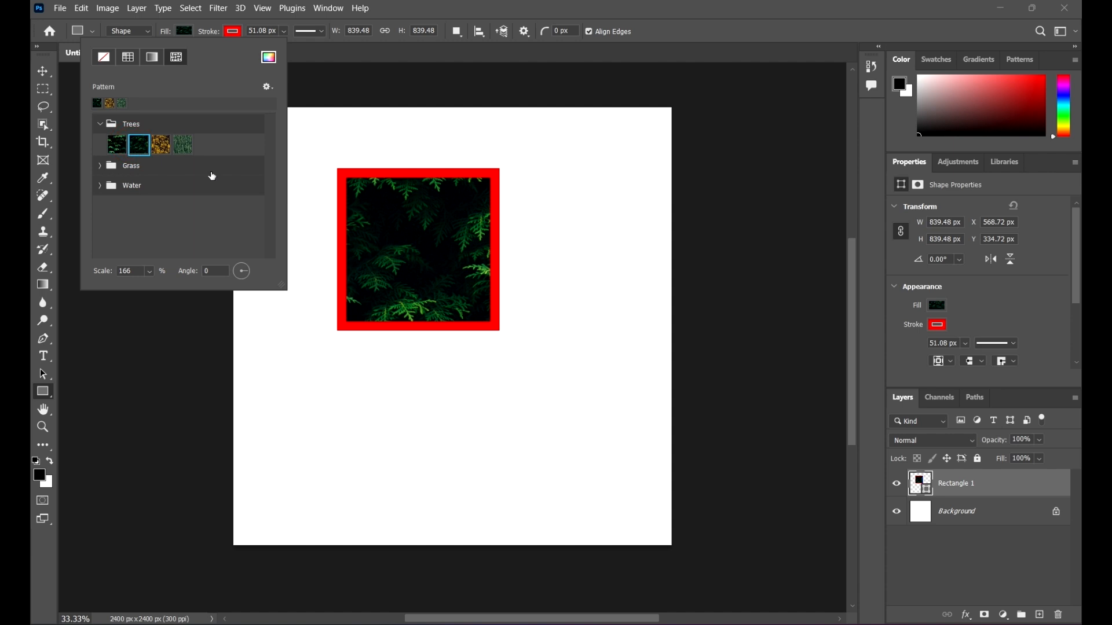
pyautogui.click(123, 149)
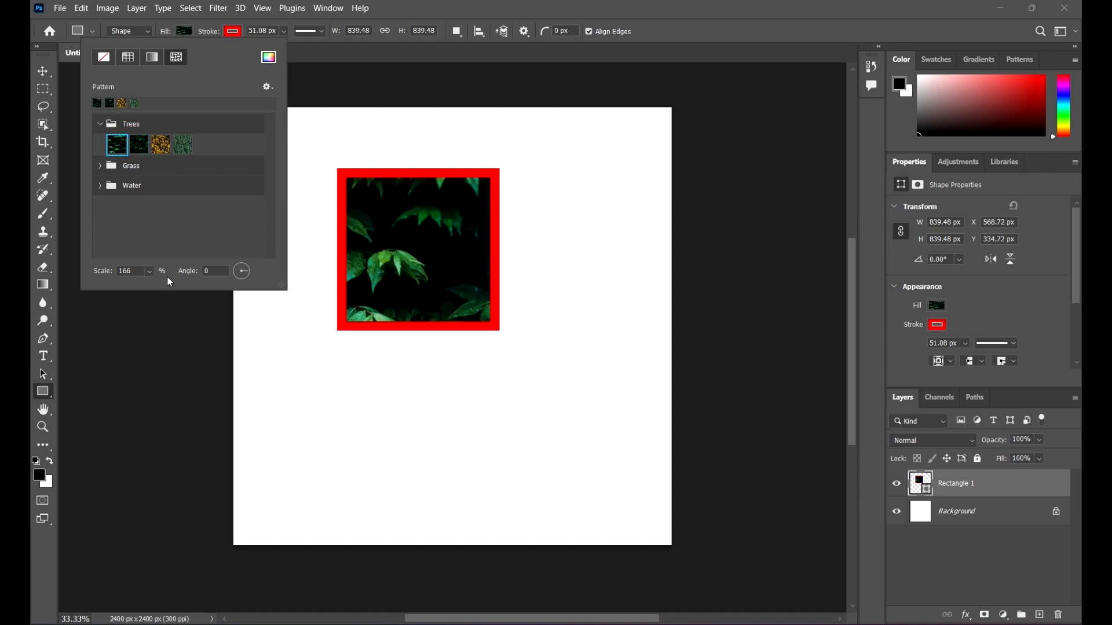
pyautogui.click(150, 272)
pyautogui.moveTo(148, 287)
pyautogui.mouseDown()
pyautogui.moveTo(193, 291)
pyautogui.moveTo(142, 287)
pyautogui.mouseUp()
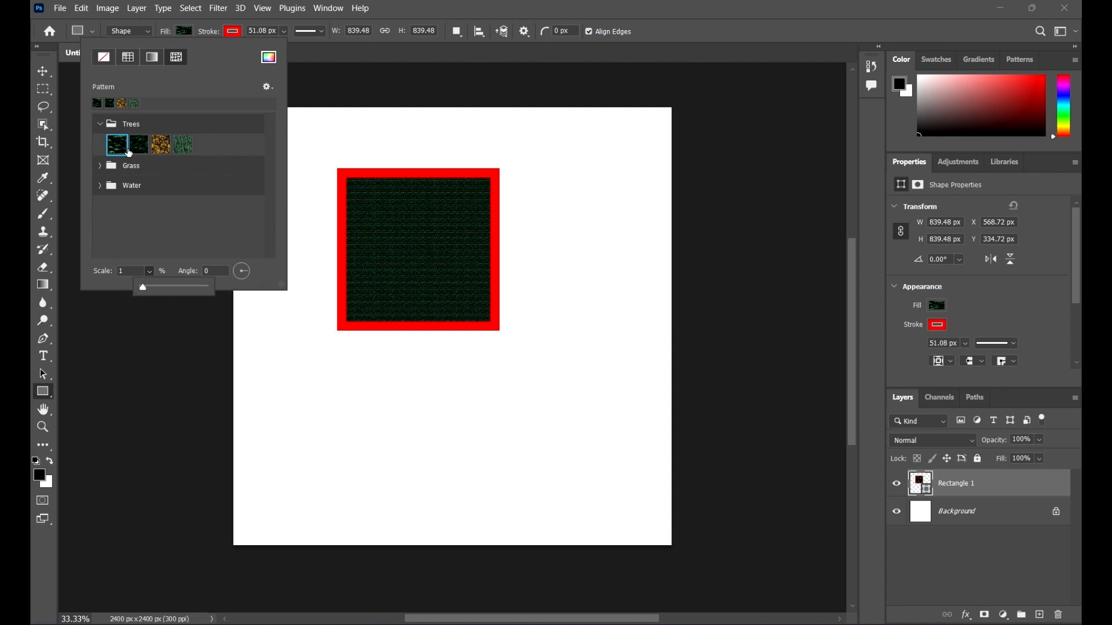
# Try the brown Grass pattern on the square and replace it with the yellow-green Grass pattern.
pyautogui.click(100, 124)
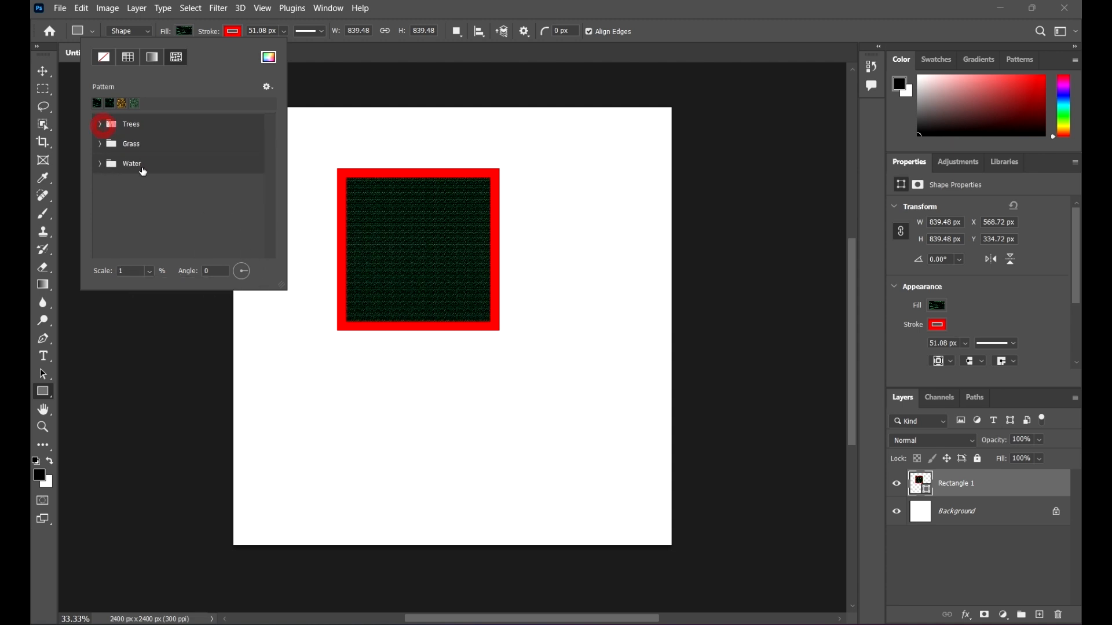
pyautogui.click(100, 143)
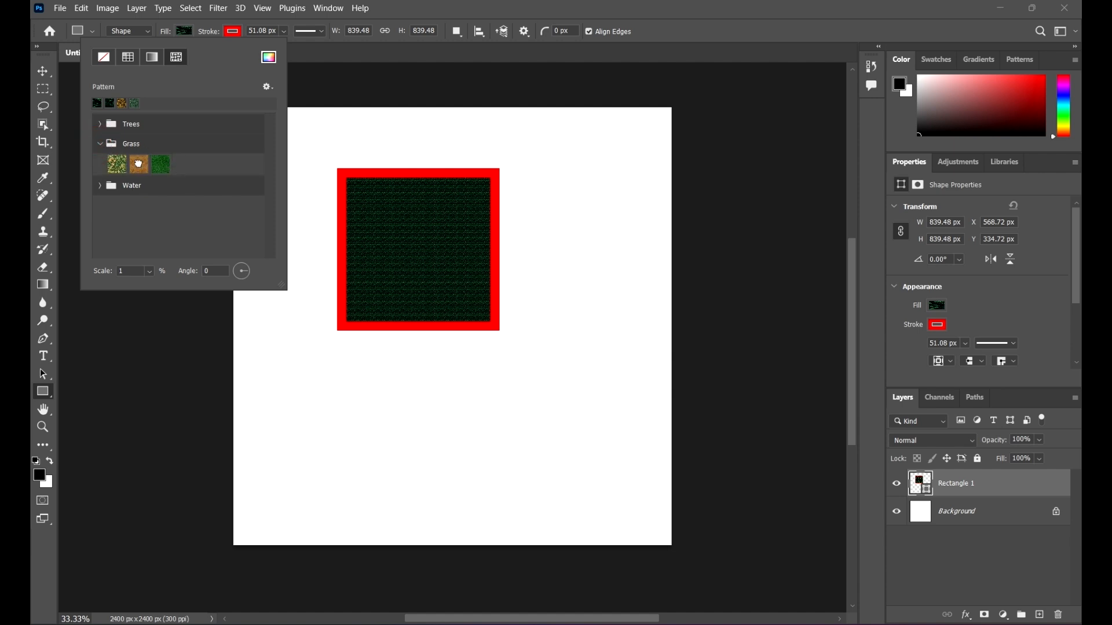
pyautogui.click(139, 163)
pyautogui.click(116, 162)
pyautogui.click(100, 143)
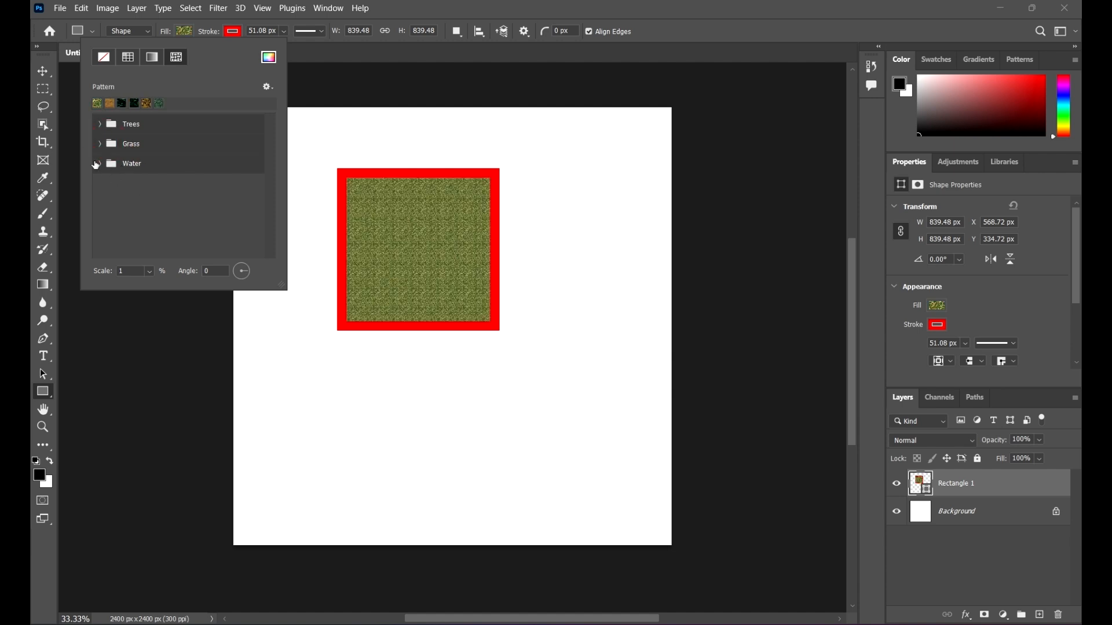
# Try the pale green Water pattern, settle on the blue one, and look through the pattern options without choosing any.
pyautogui.click(96, 165)
pyautogui.click(139, 185)
pyautogui.click(117, 184)
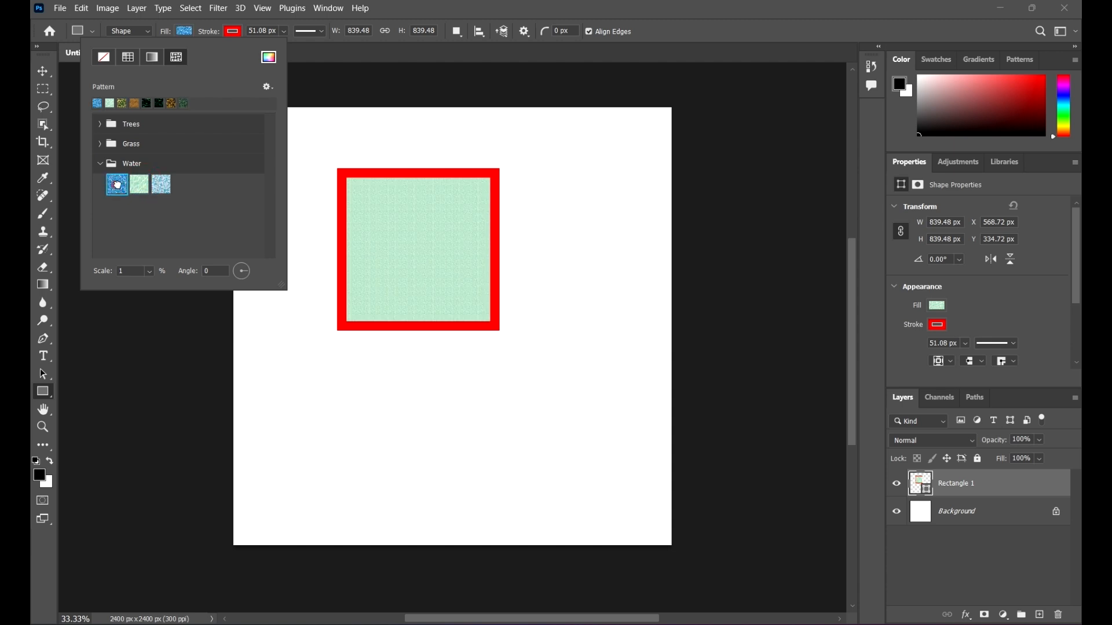
pyautogui.click(102, 164)
pyautogui.click(269, 87)
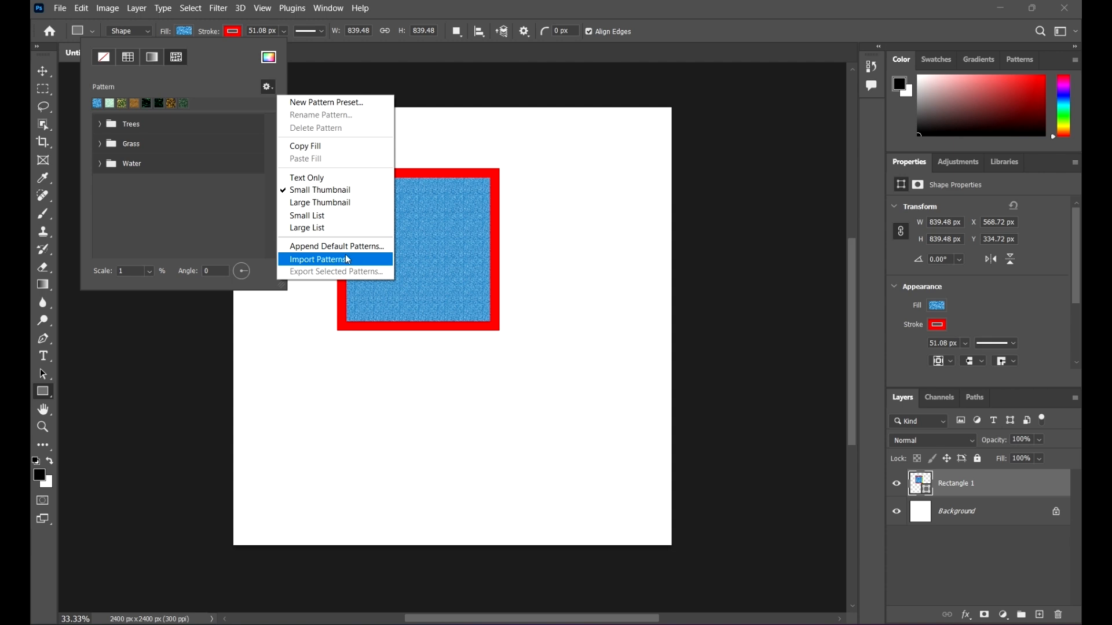
pyautogui.click(238, 220)
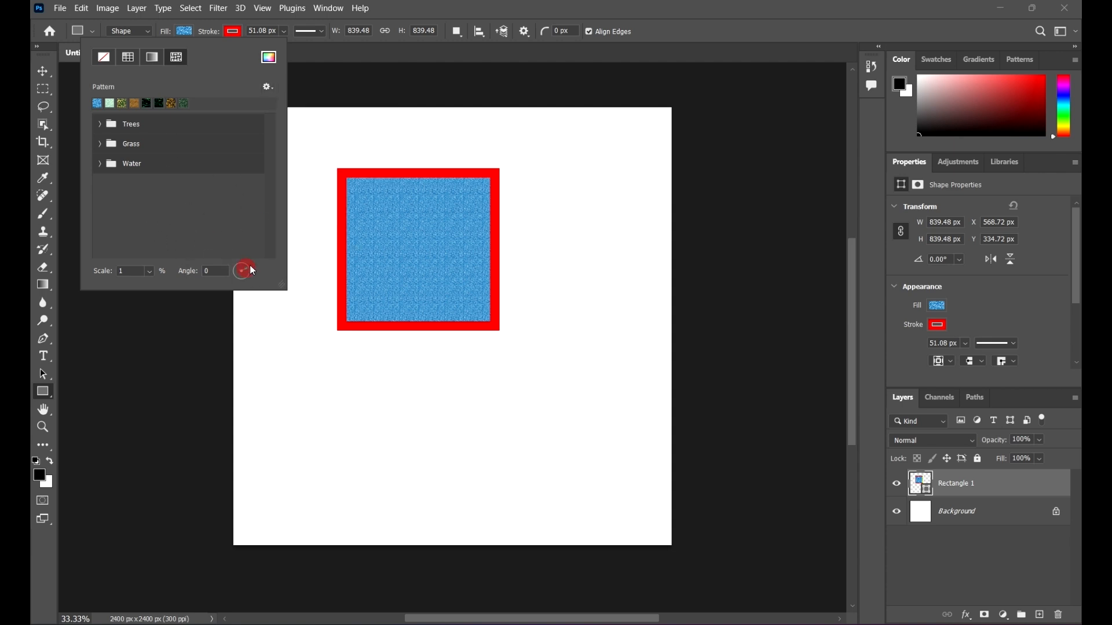
# Set the blue water pattern's scale to 45% and its angle to 39 degrees.
pyautogui.moveTo(253, 271); pyautogui.dragTo(252, 263)
pyautogui.click(152, 271)
pyautogui.moveTo(168, 287)
pyautogui.mouseDown()
pyautogui.moveTo(182, 284)
pyautogui.moveTo(151, 286)
pyautogui.mouseUp()
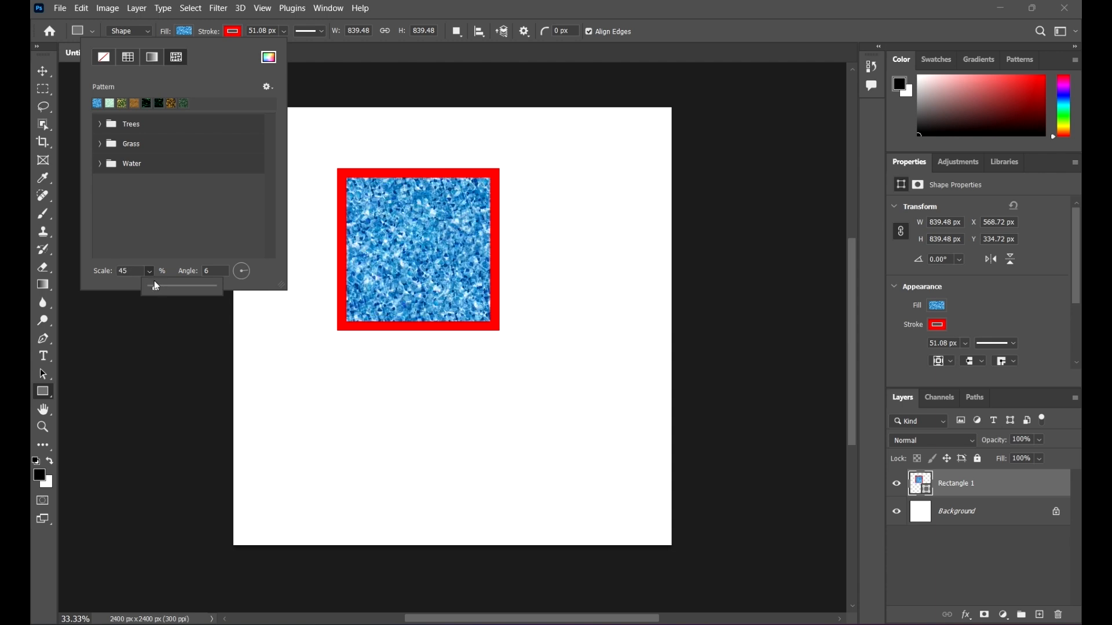
pyautogui.click(241, 272)
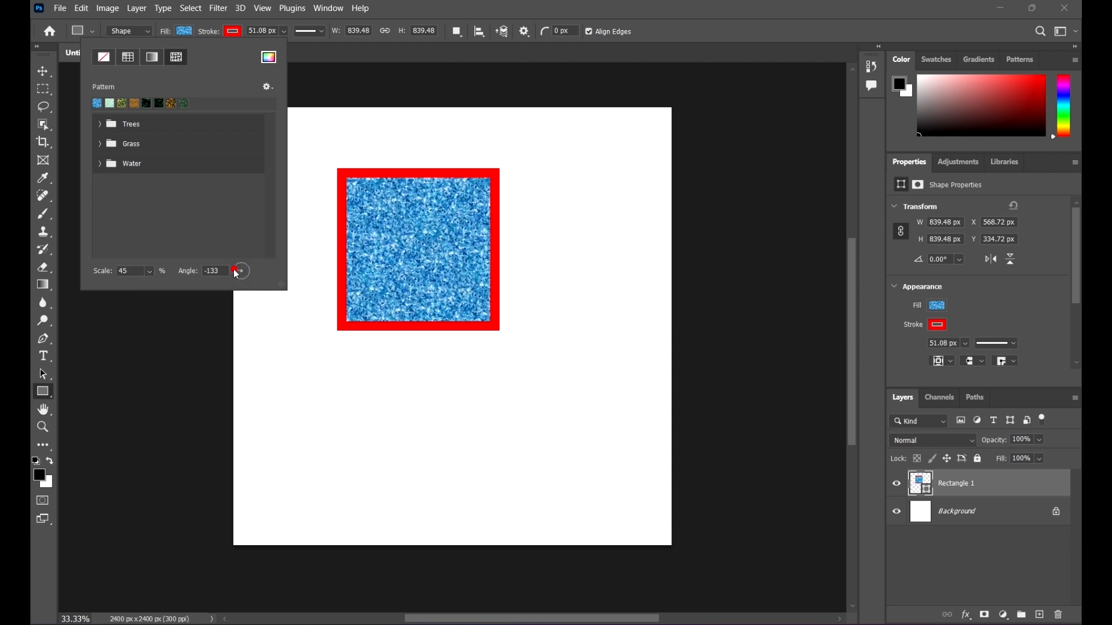
pyautogui.moveTo(240, 272)
pyautogui.mouseDown()
pyautogui.moveTo(237, 262)
pyautogui.moveTo(252, 267)
pyautogui.mouseUp()
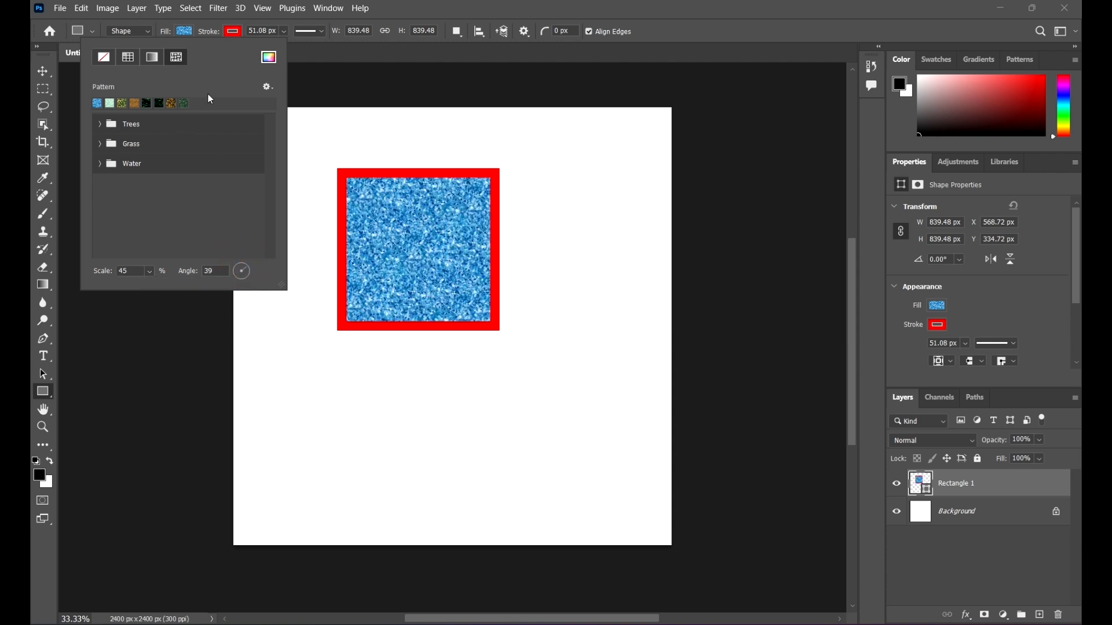
# Switch the square's fill to a linear gradient and change its black colour stop to dark red, 980e0e.
pyautogui.click(152, 58)
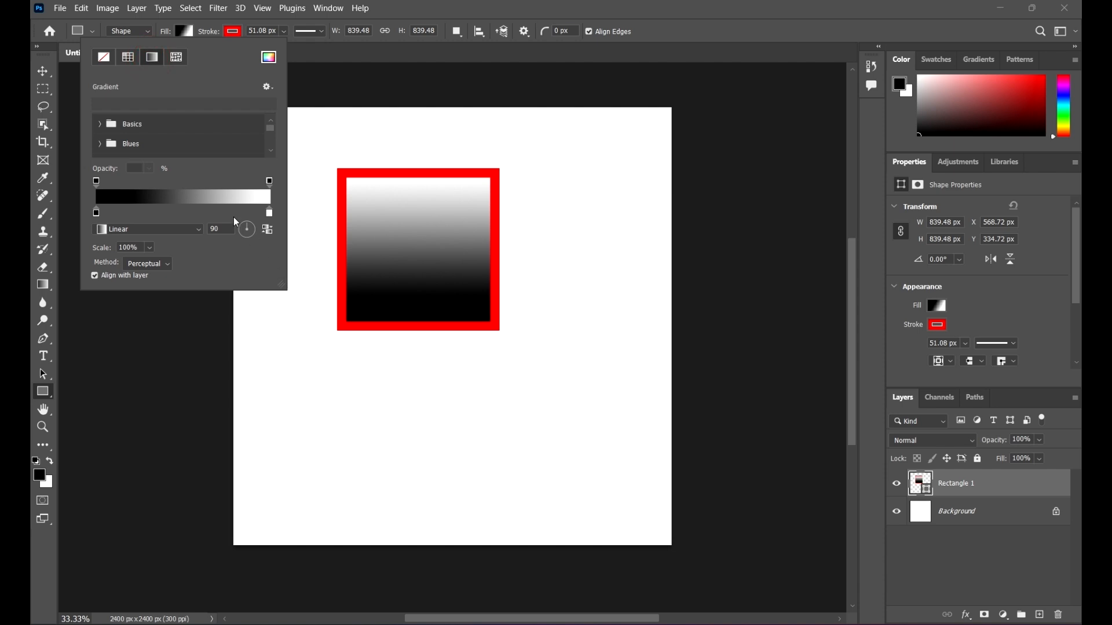
pyautogui.doubleClick(97, 213)
pyautogui.click(534, 206)
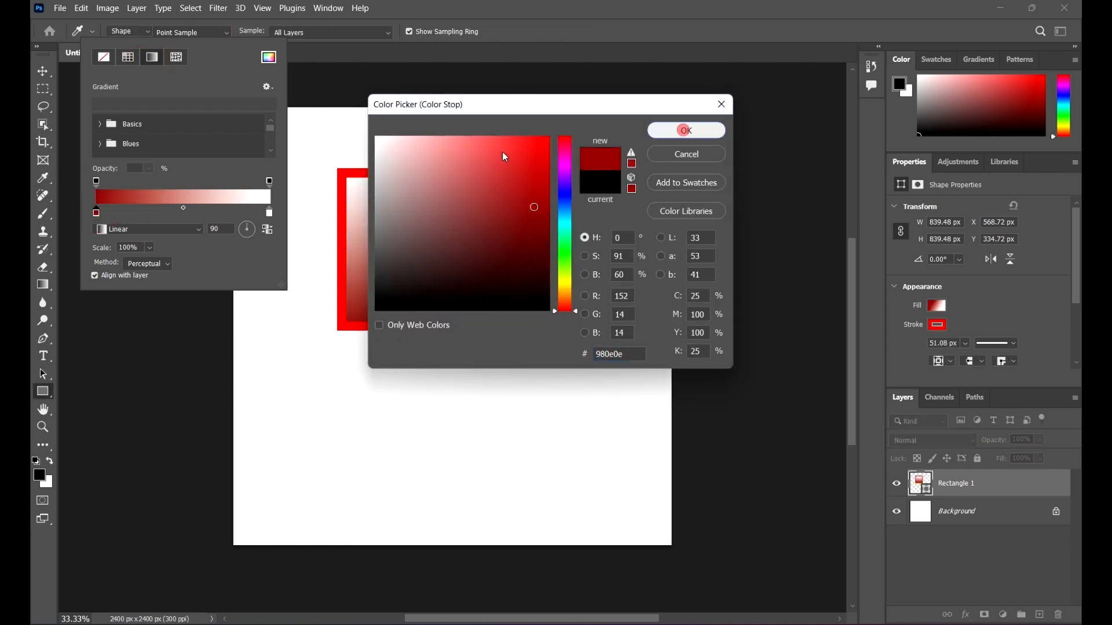
pyautogui.click(686, 130)
# Change the gradient's white colour stop to bright sky blue.
pyautogui.doubleClick(270, 212)
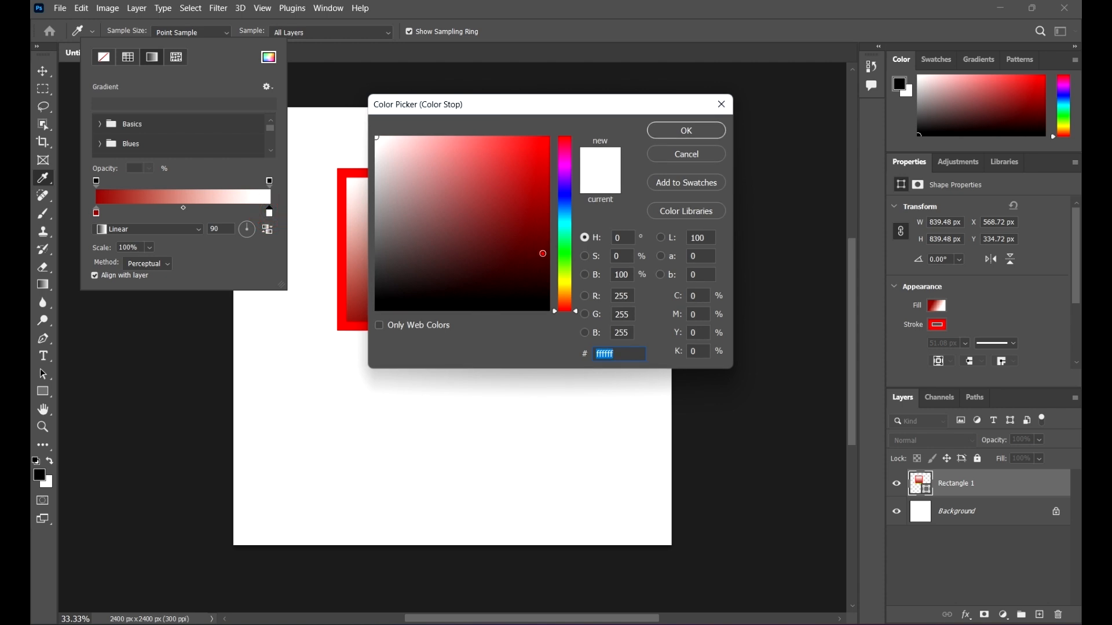
pyautogui.click(534, 264)
pyautogui.click(565, 215)
pyautogui.click(532, 172)
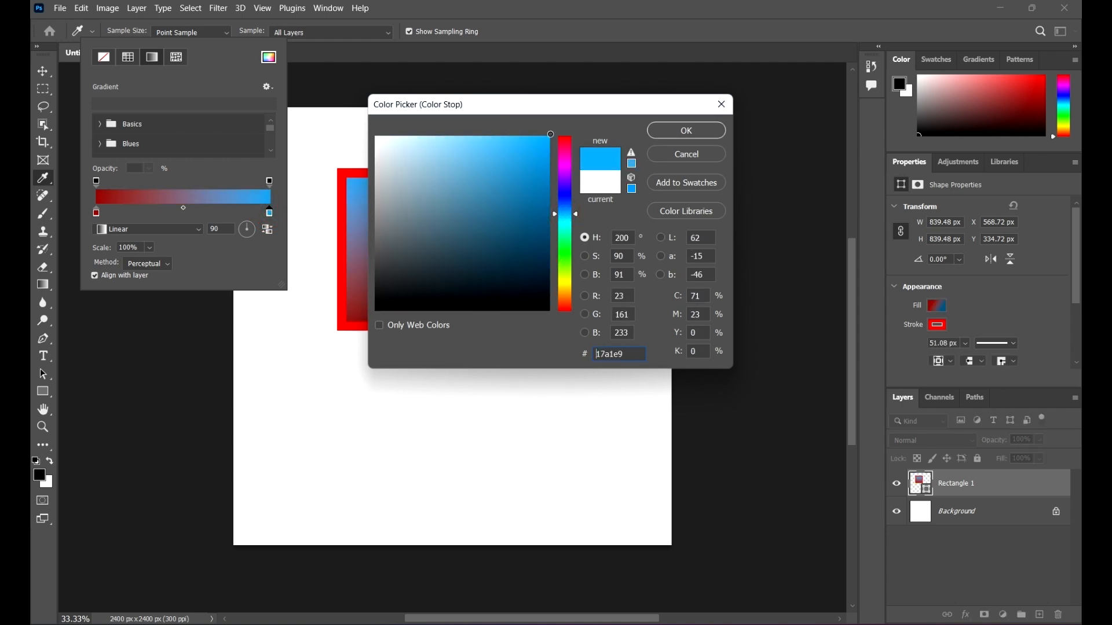
pyautogui.click(686, 130)
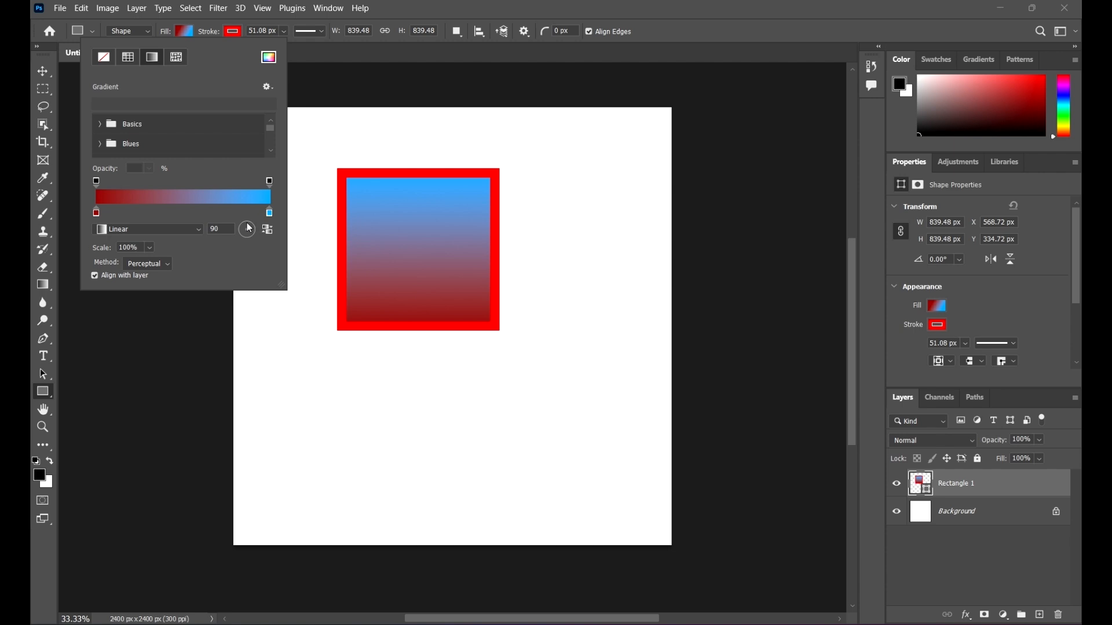
# Set the gradient's angle to 124 degrees and reverse its colours.
pyautogui.moveTo(249, 231)
pyautogui.mouseDown()
pyautogui.moveTo(259, 234)
pyautogui.moveTo(246, 226)
pyautogui.mouseUp()
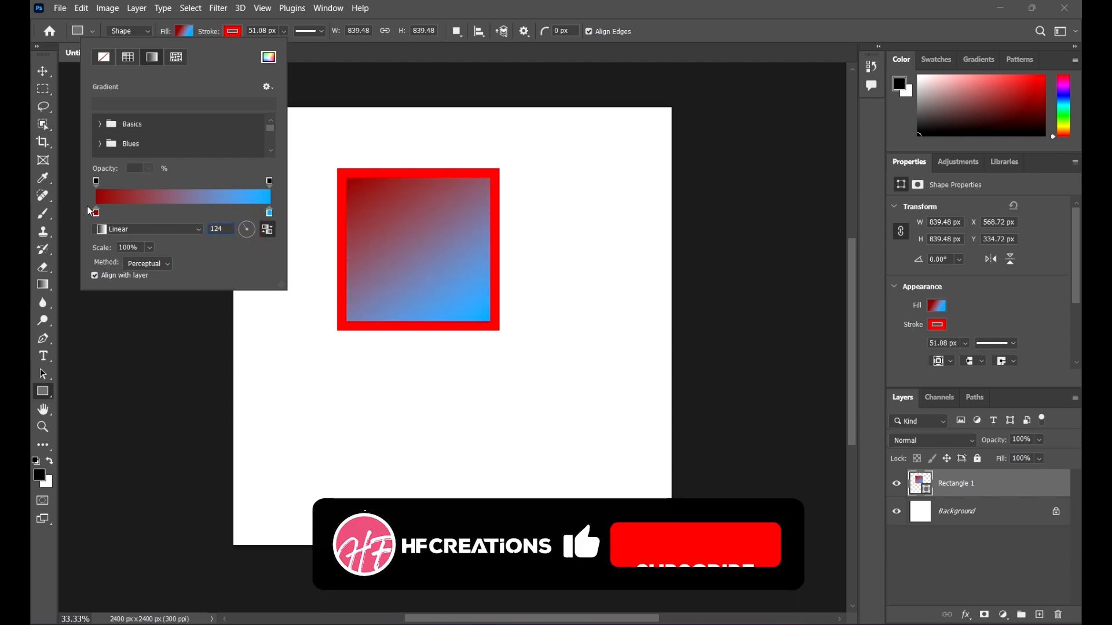
pyautogui.click(146, 228)
pyautogui.click(148, 229)
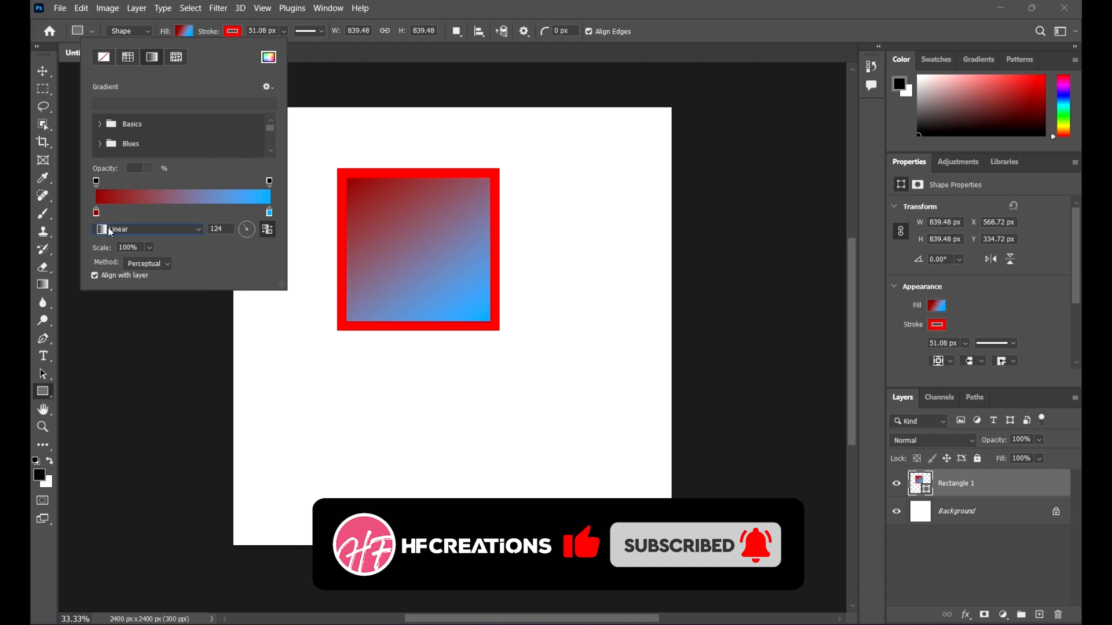
# Try the Radial, Angle, Reflected and Diamond gradient styles on the square and return to Linear.
pyautogui.click(132, 229)
pyautogui.click(139, 251)
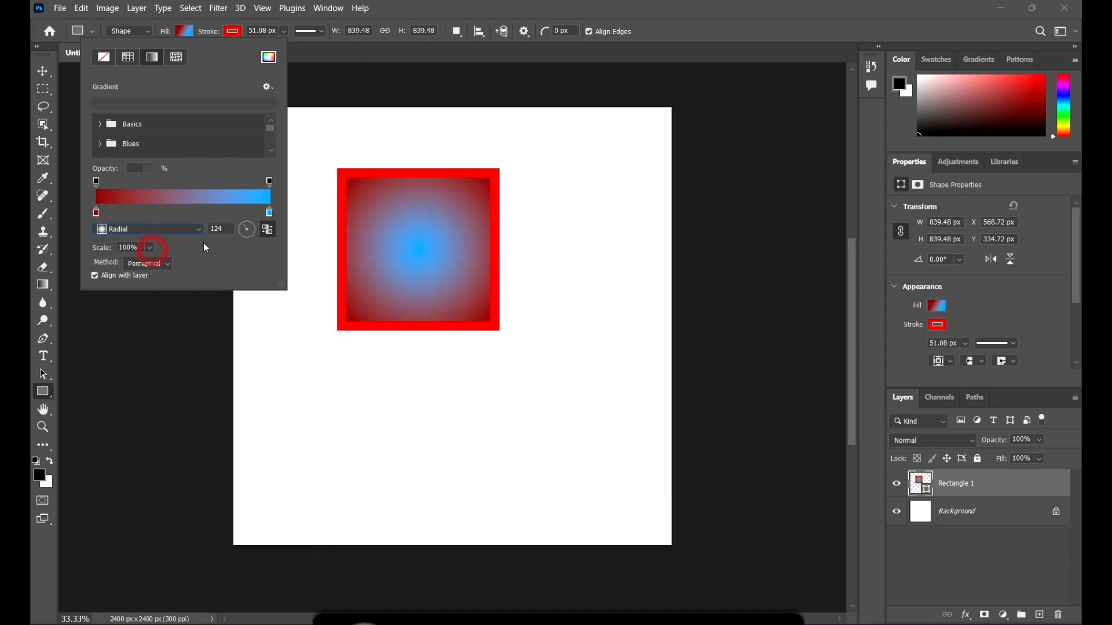
pyautogui.click(166, 224)
pyautogui.click(139, 263)
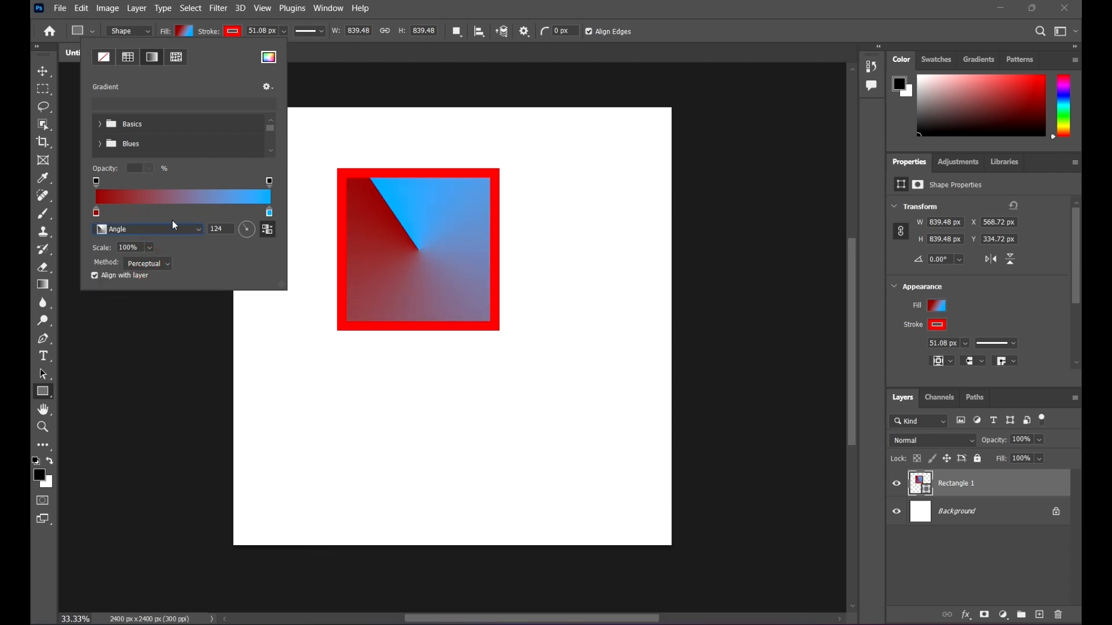
pyautogui.click(160, 230)
pyautogui.click(142, 261)
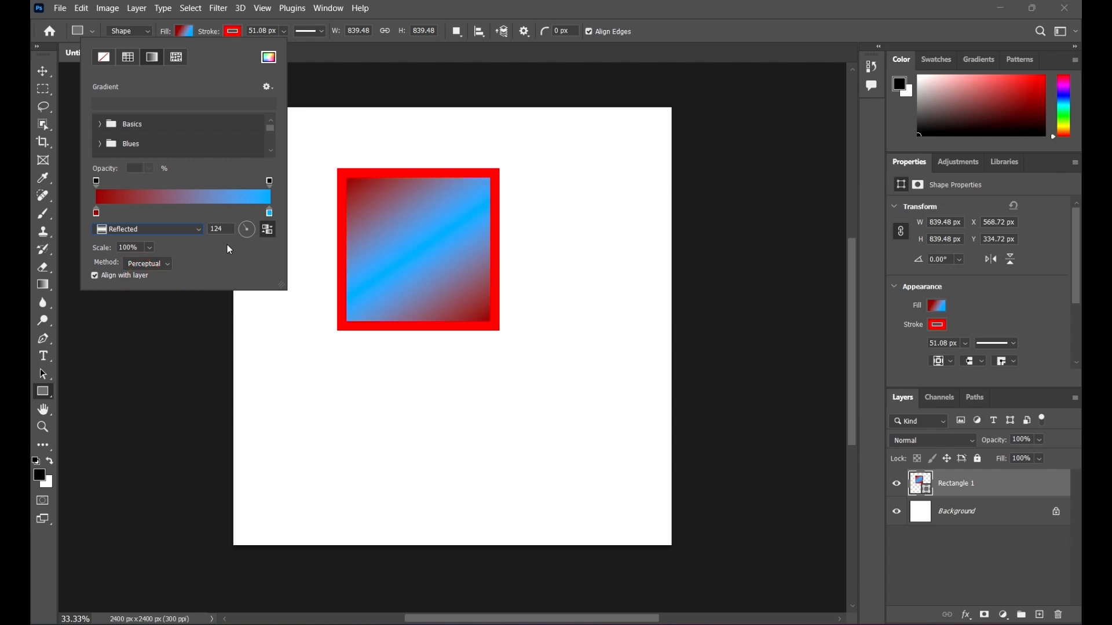
pyautogui.click(176, 229)
pyautogui.click(159, 286)
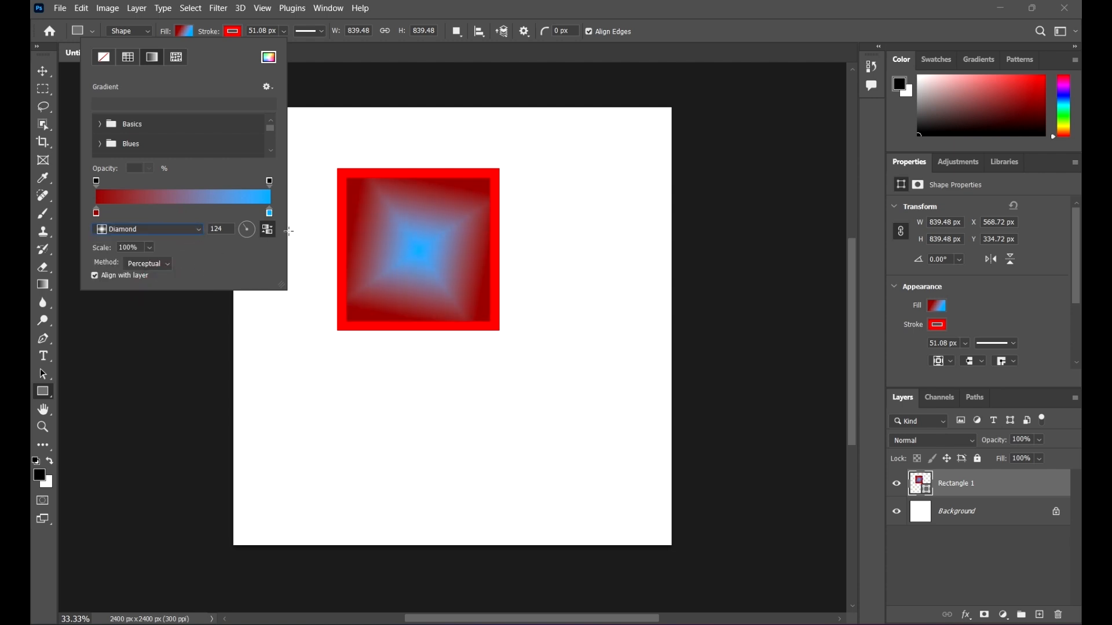
pyautogui.click(195, 229)
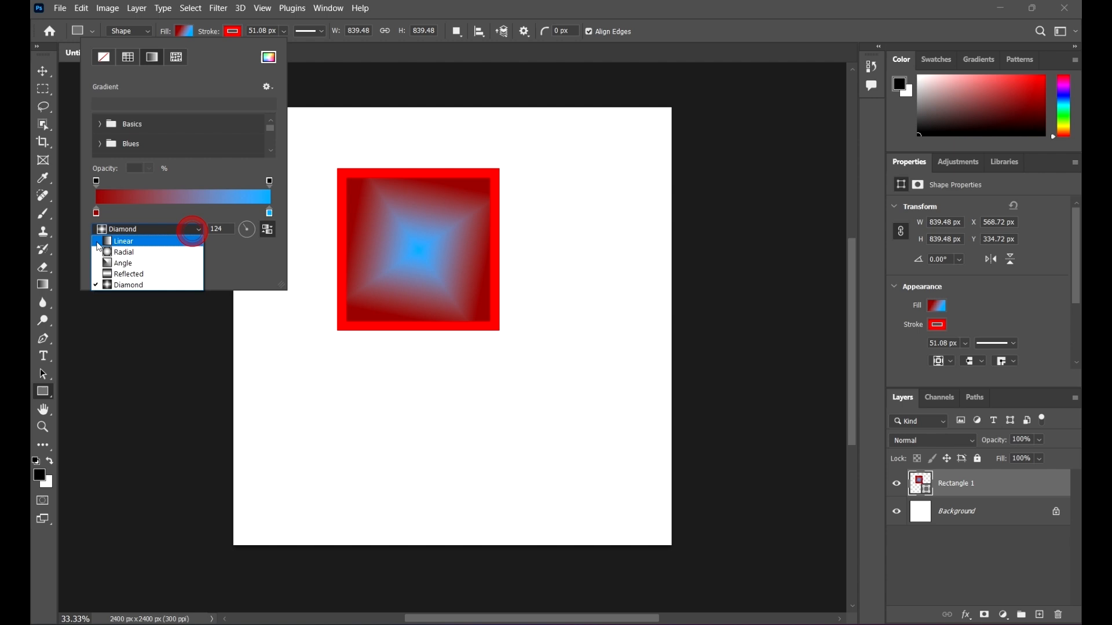
pyautogui.click(145, 240)
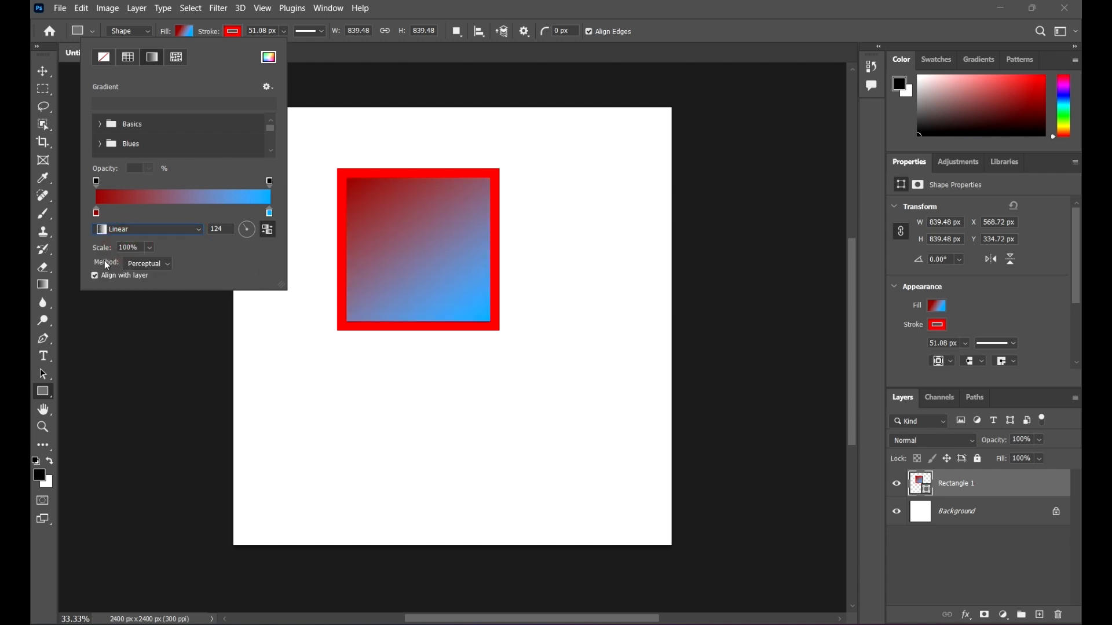
# Try the Linear and Classic interpolation methods for the gradient and return to Perceptual.
pyautogui.click(170, 264)
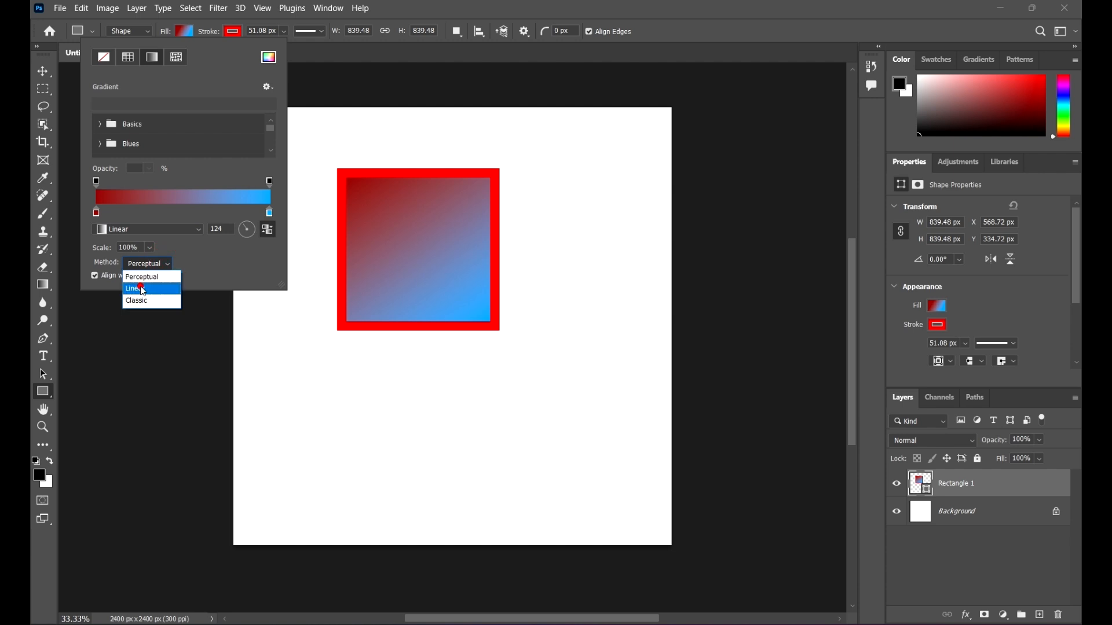
pyautogui.click(142, 278)
pyautogui.click(164, 267)
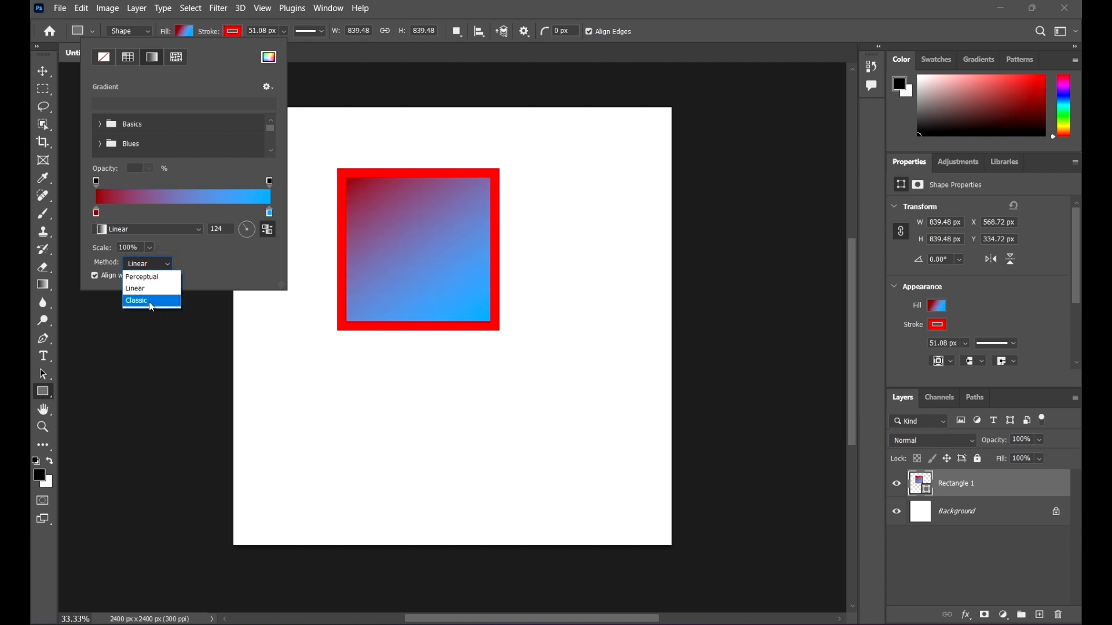
pyautogui.click(149, 300)
pyautogui.click(146, 261)
pyautogui.click(148, 270)
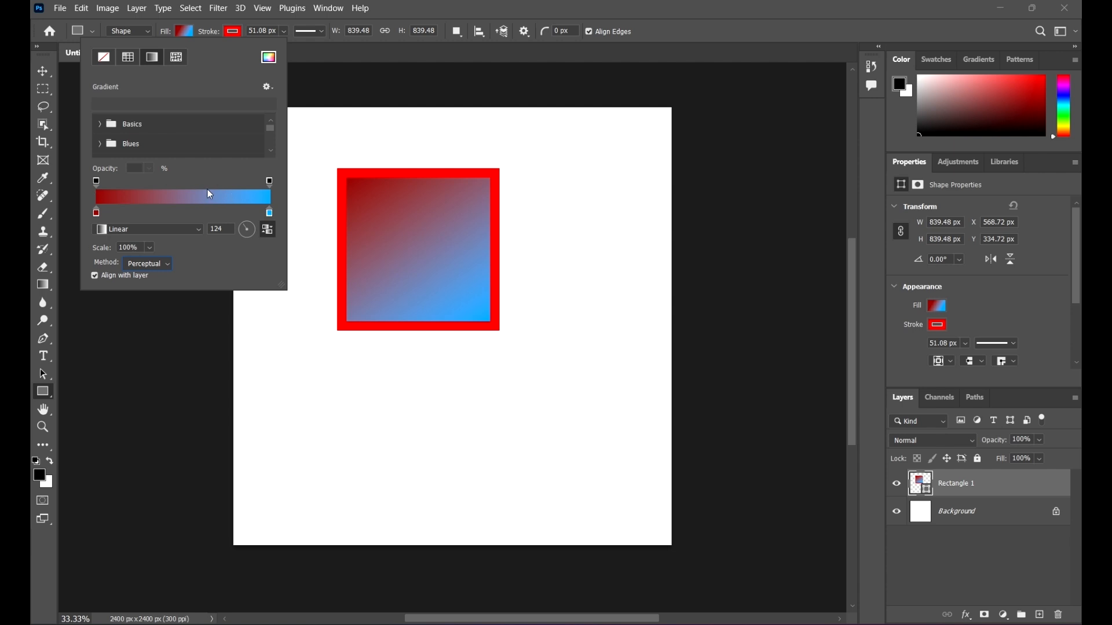
# Toggle the gradient's reversal off, on and off again, leaving blue in the square's upper-left corner and dark red in the lower-right.
pyautogui.click(269, 232)
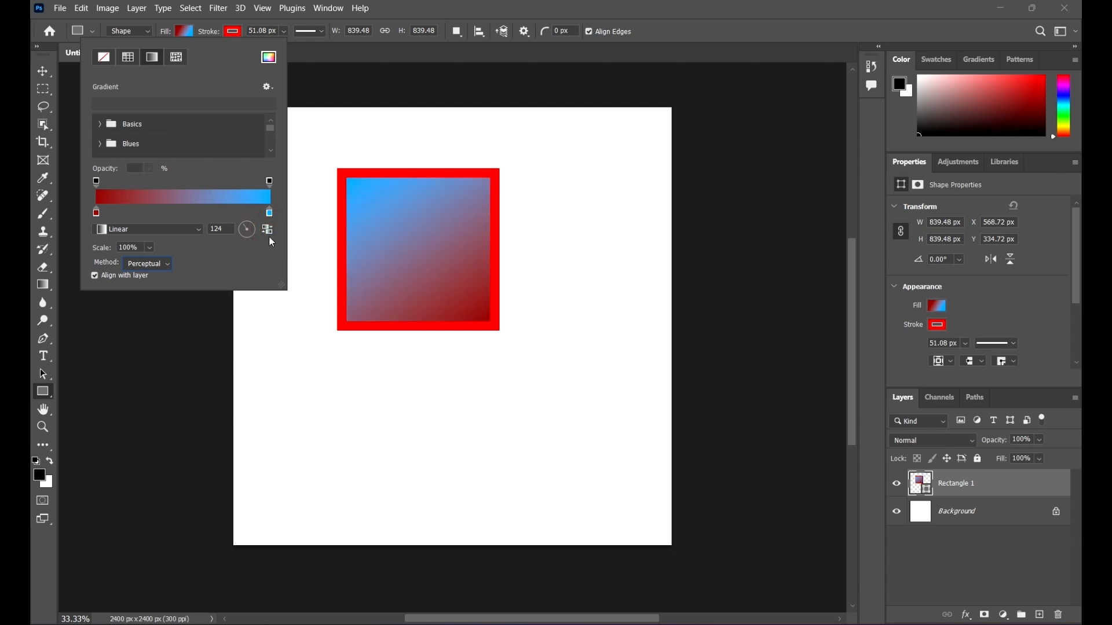
pyautogui.click(269, 234)
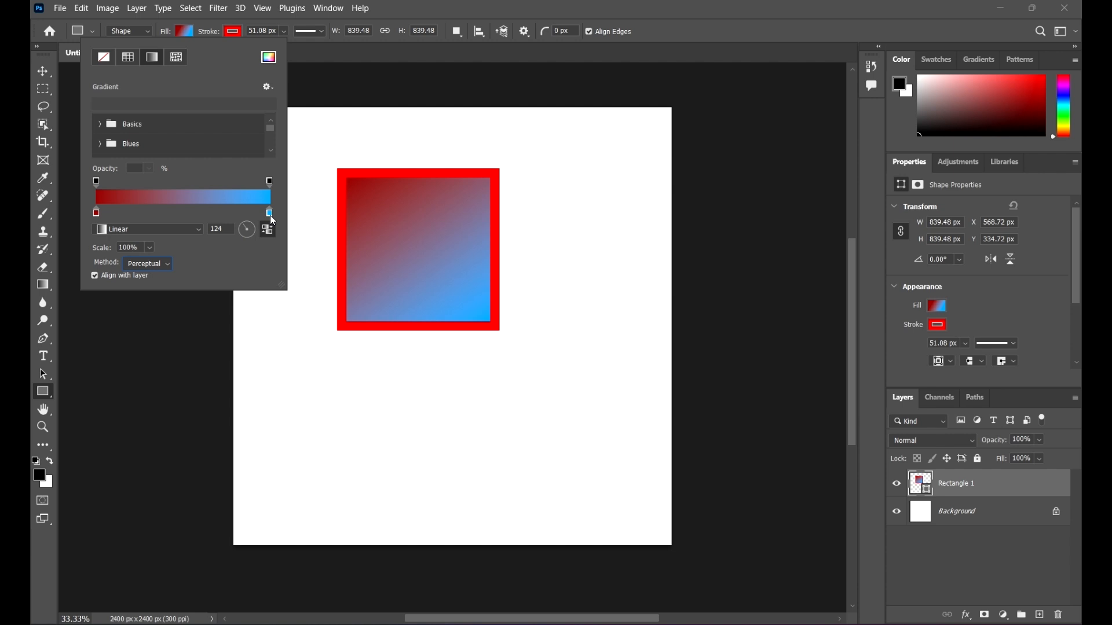
pyautogui.click(268, 230)
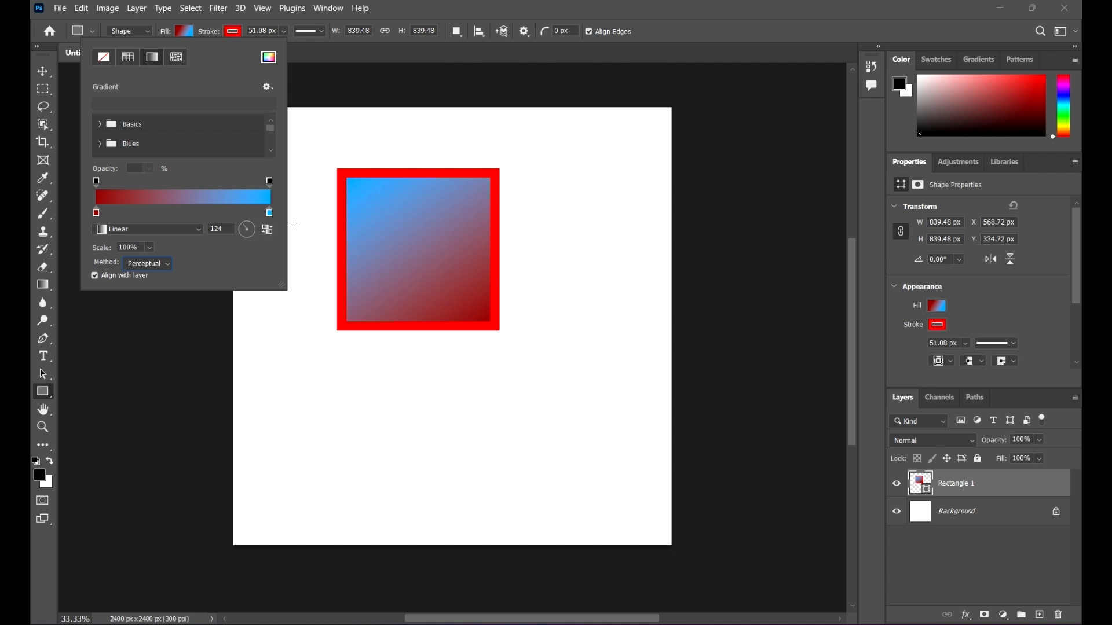
# Turn off the gradient's reversal and replace the square's gradient fill with solid magenta.
pyautogui.click(268, 230)
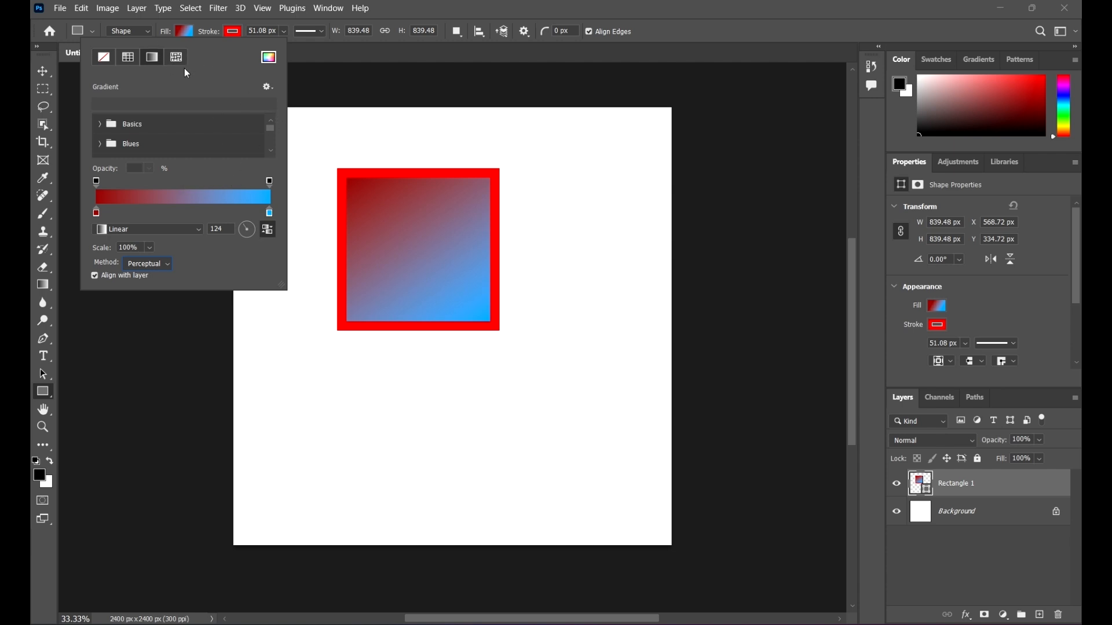
pyautogui.click(268, 58)
pyautogui.click(454, 151)
pyautogui.click(496, 152)
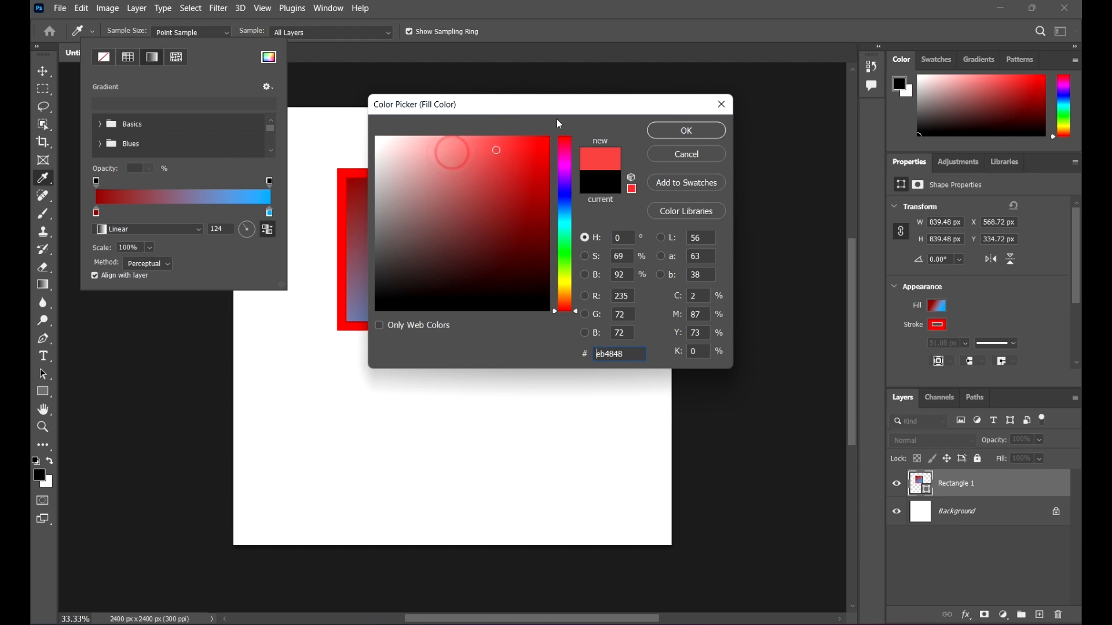
pyautogui.moveTo(572, 113); pyautogui.dragTo(657, 105)
pyautogui.click(616, 141)
pyautogui.moveTo(651, 162); pyautogui.dragTo(653, 155)
pyautogui.click(782, 128)
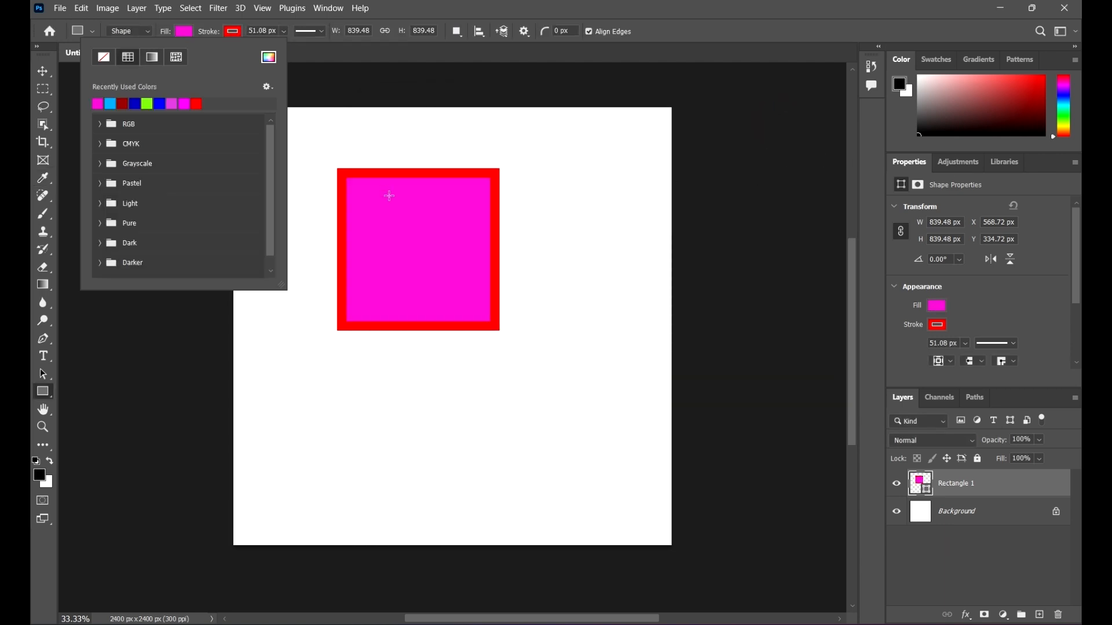
# Change the square's solid fill to turquoise, hex 18f0de.
pyautogui.click(276, 58)
pyautogui.moveTo(651, 228); pyautogui.dragTo(650, 221)
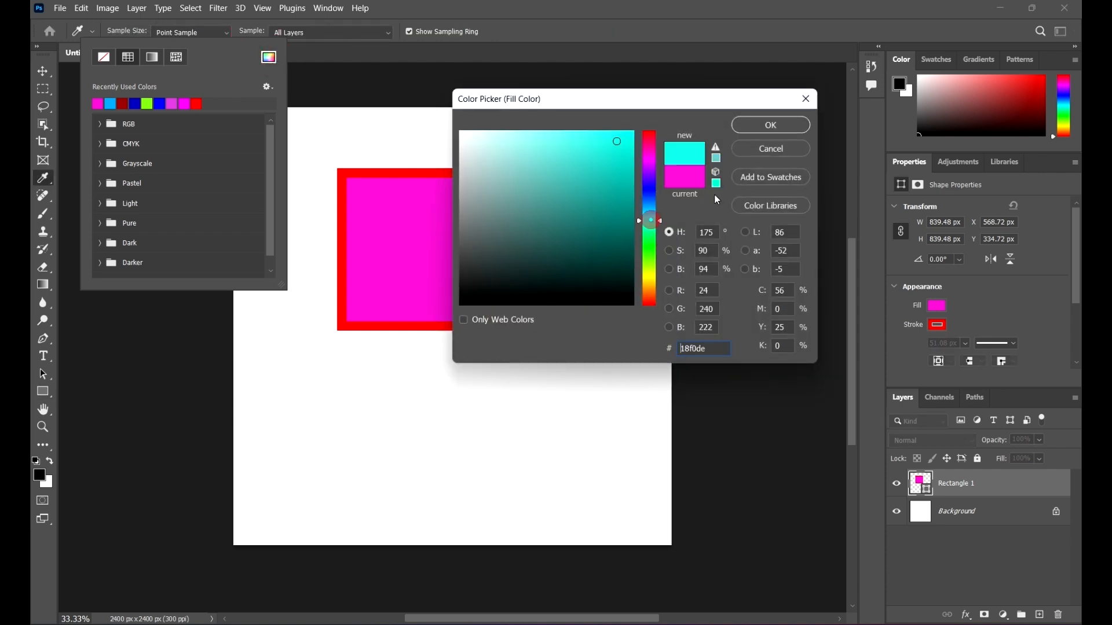
pyautogui.click(785, 126)
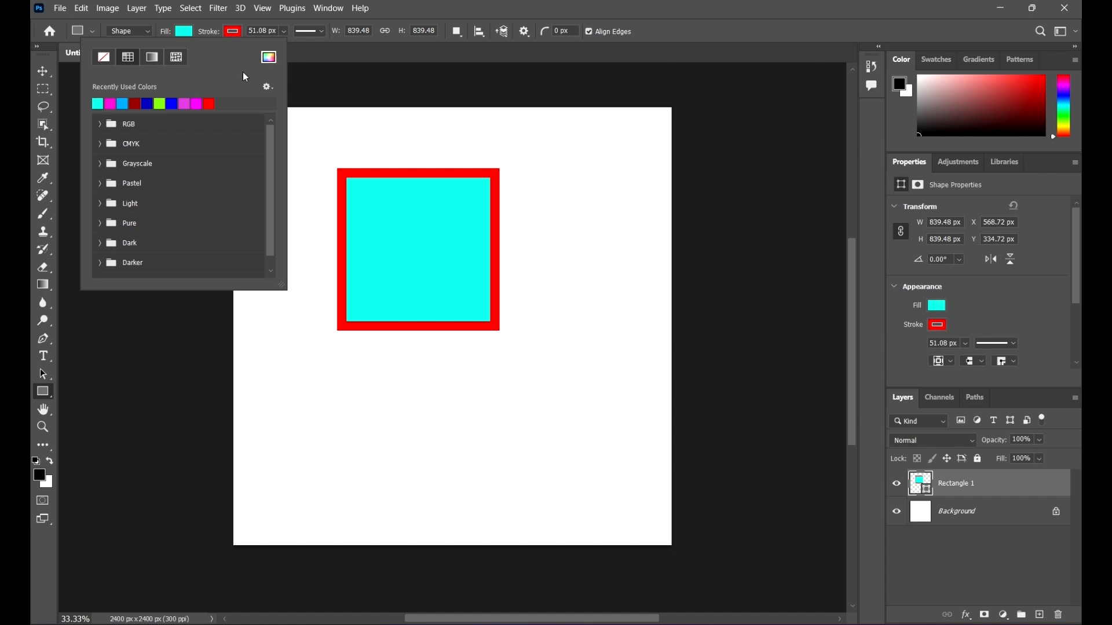
pyautogui.click(268, 89)
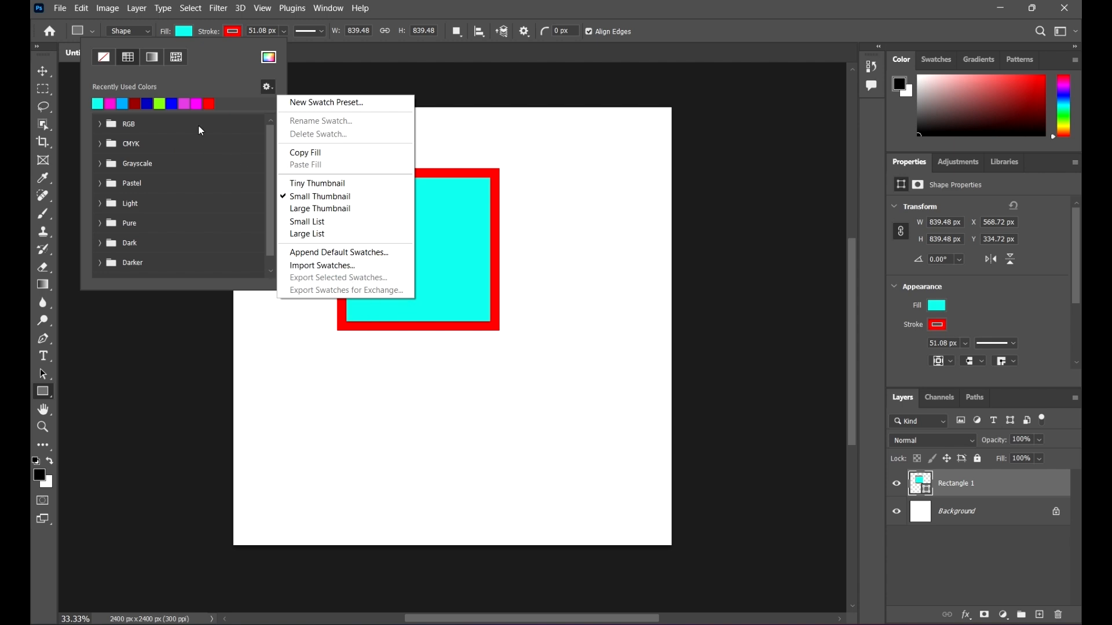
pyautogui.click(162, 198)
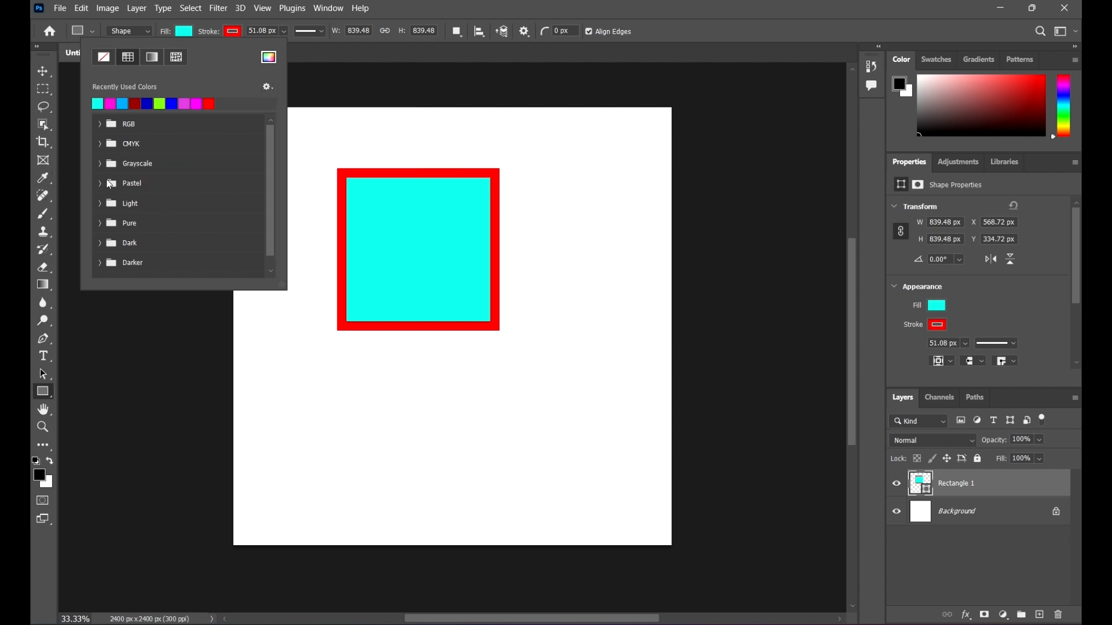
# Try orange, peach and green Pastel swatches as the square's fill, ending on Pastel teal.
pyautogui.click(100, 183)
pyautogui.click(113, 200)
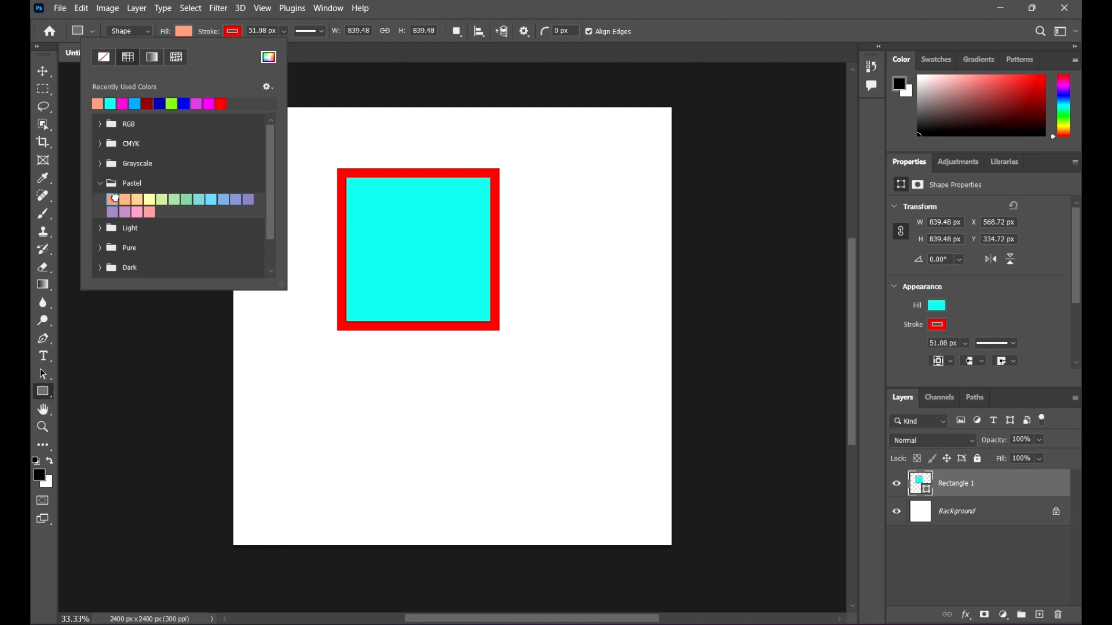
pyautogui.click(125, 199)
pyautogui.click(174, 200)
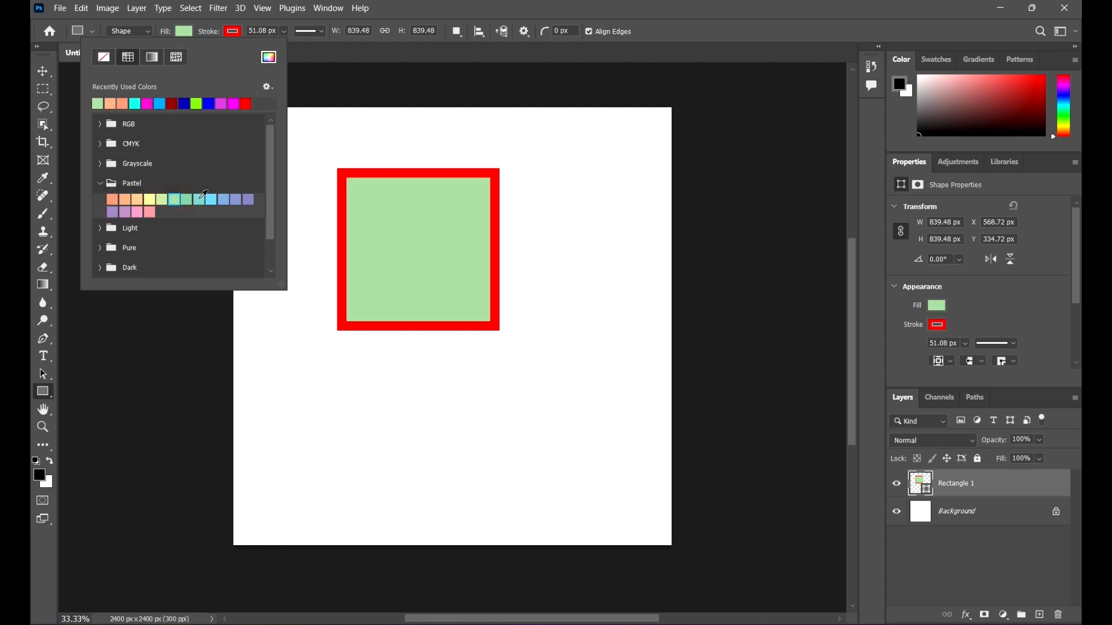
pyautogui.click(198, 199)
pyautogui.click(99, 183)
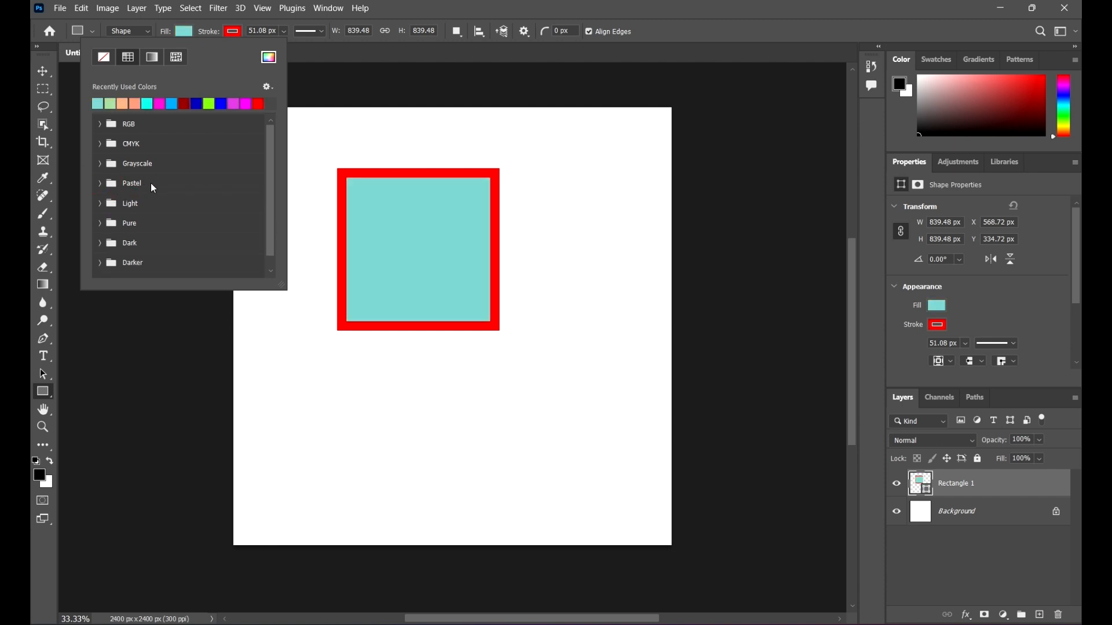
# Fill the square with green from the Light swatches and then olive yellow from the Dark swatches.
pyautogui.click(99, 202)
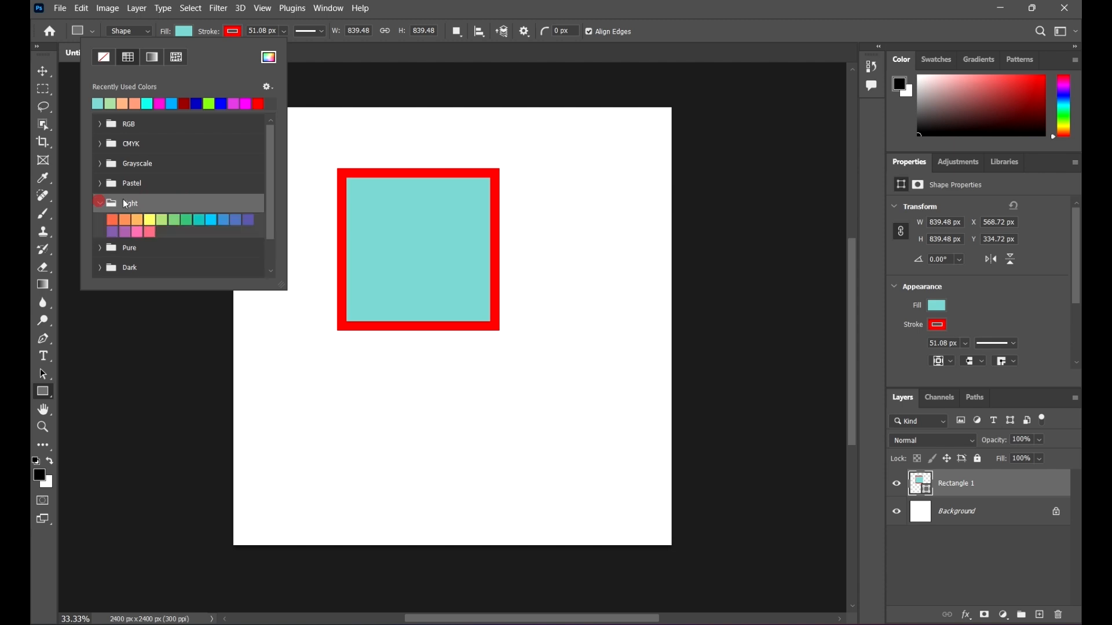
pyautogui.click(173, 220)
pyautogui.click(110, 205)
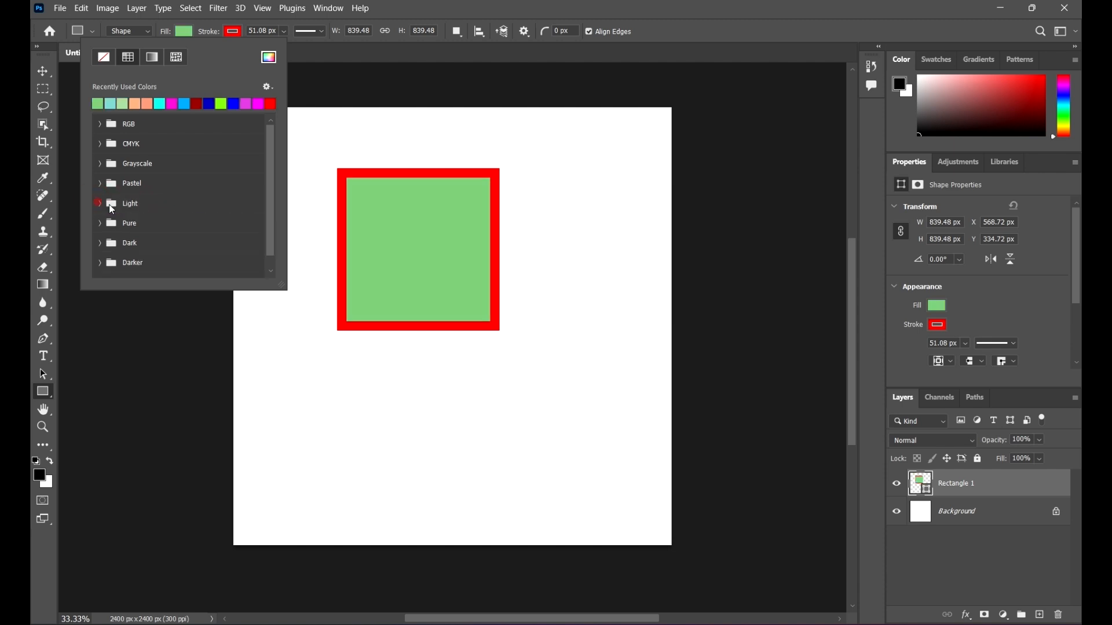
pyautogui.click(132, 243)
pyautogui.click(100, 243)
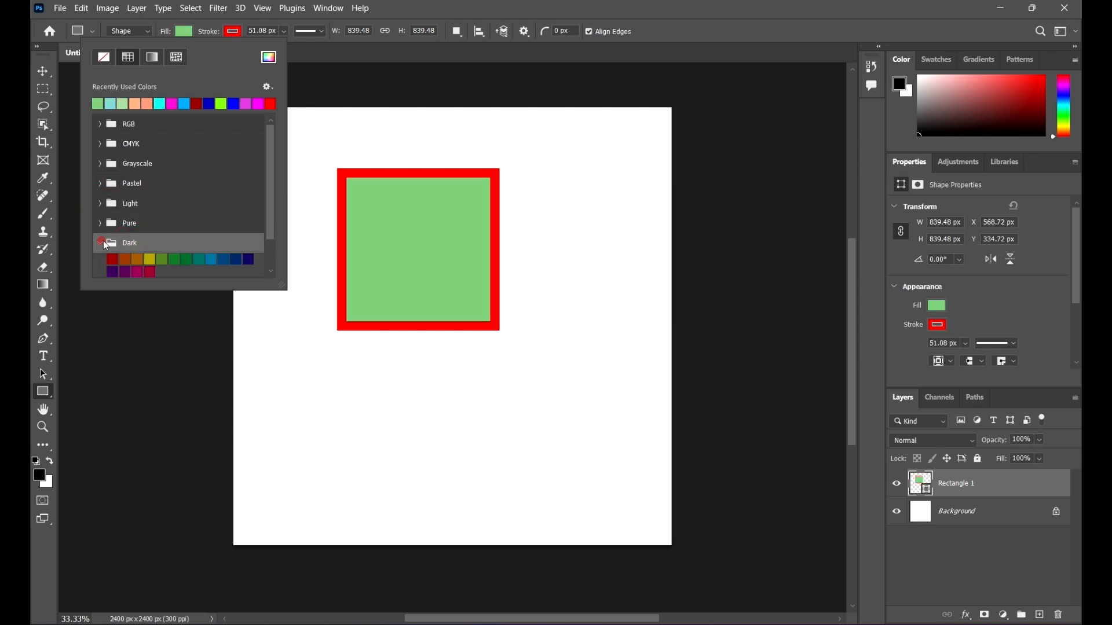
pyautogui.click(149, 259)
pyautogui.click(104, 245)
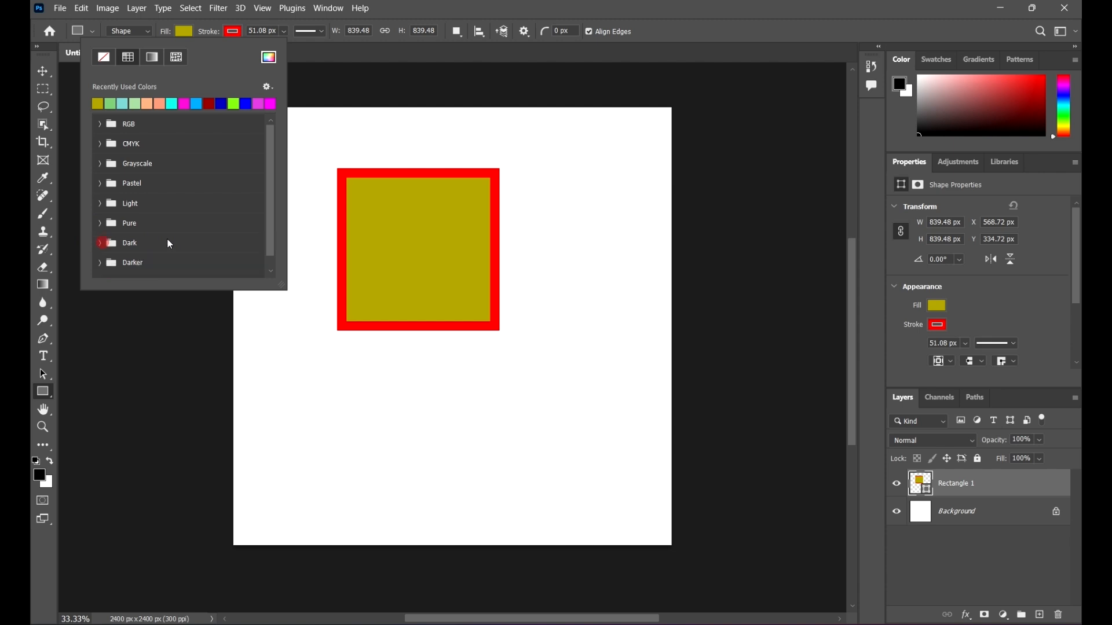
# Try a light brown Pale swatch on the square and settle on the darker brown beside it as the fill.
pyautogui.scroll(-1, 141, 249)
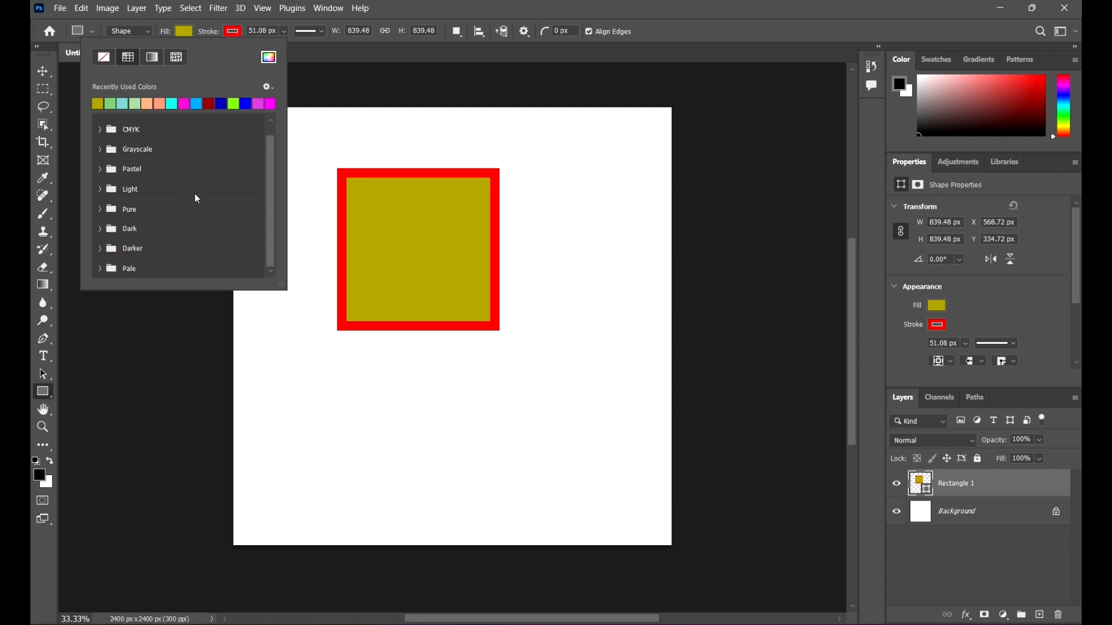
pyautogui.click(98, 269)
pyautogui.click(187, 272)
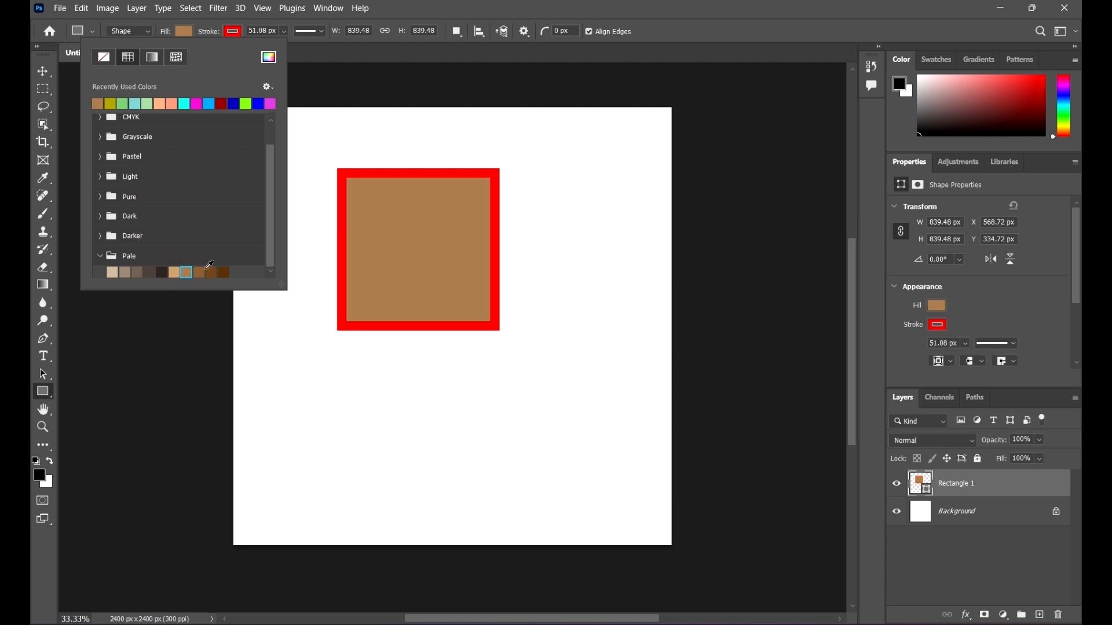
pyautogui.click(198, 272)
pyautogui.click(99, 255)
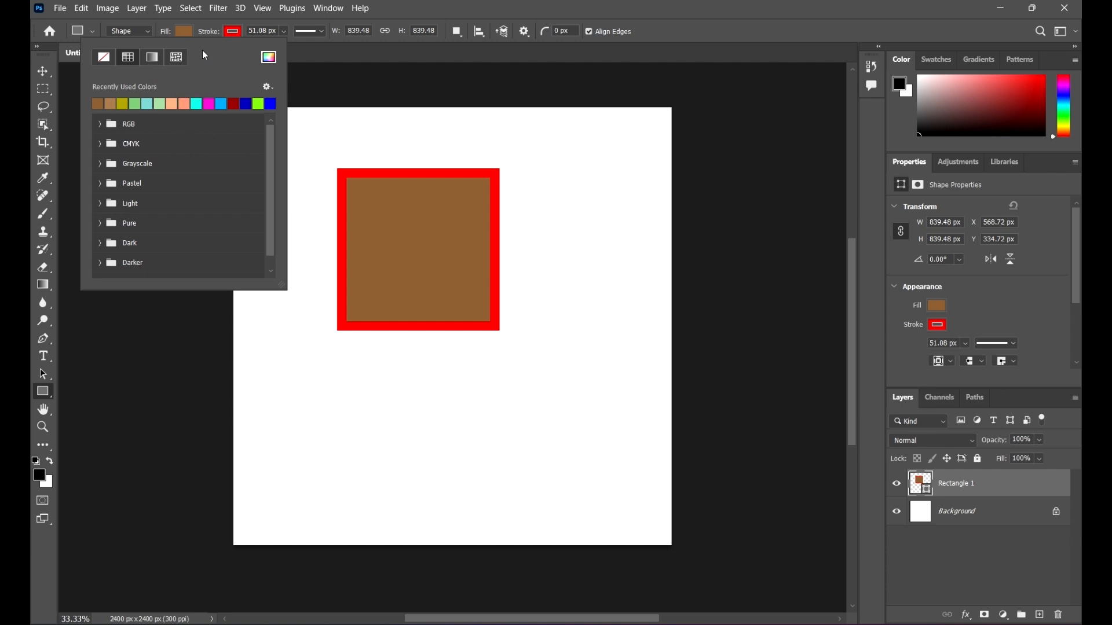
pyautogui.click(192, 33)
pyautogui.click(233, 32)
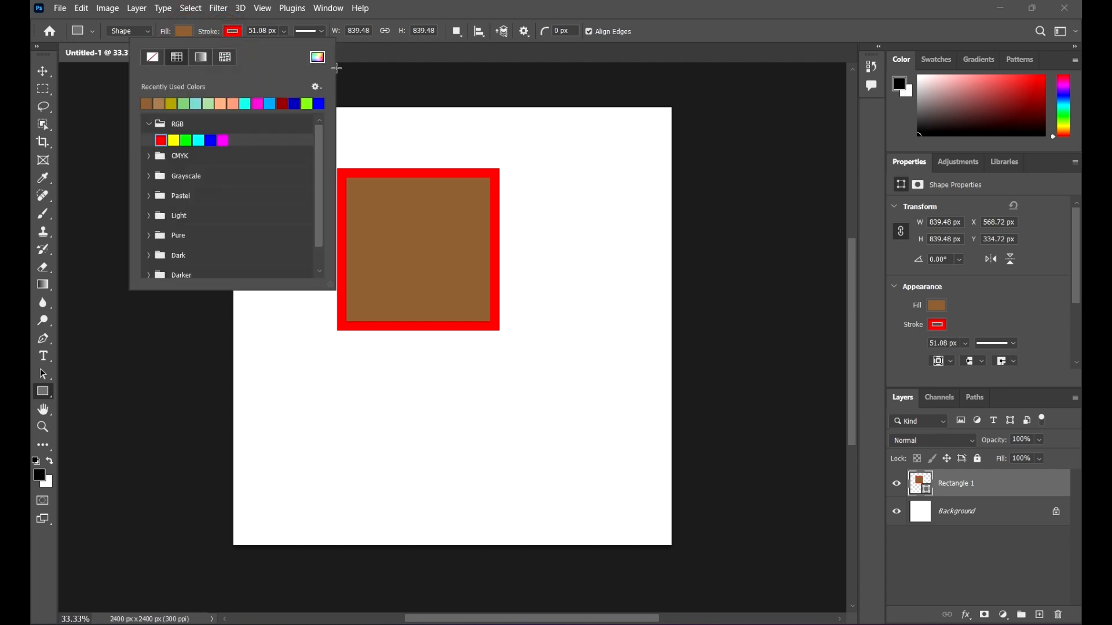
pyautogui.click(185, 32)
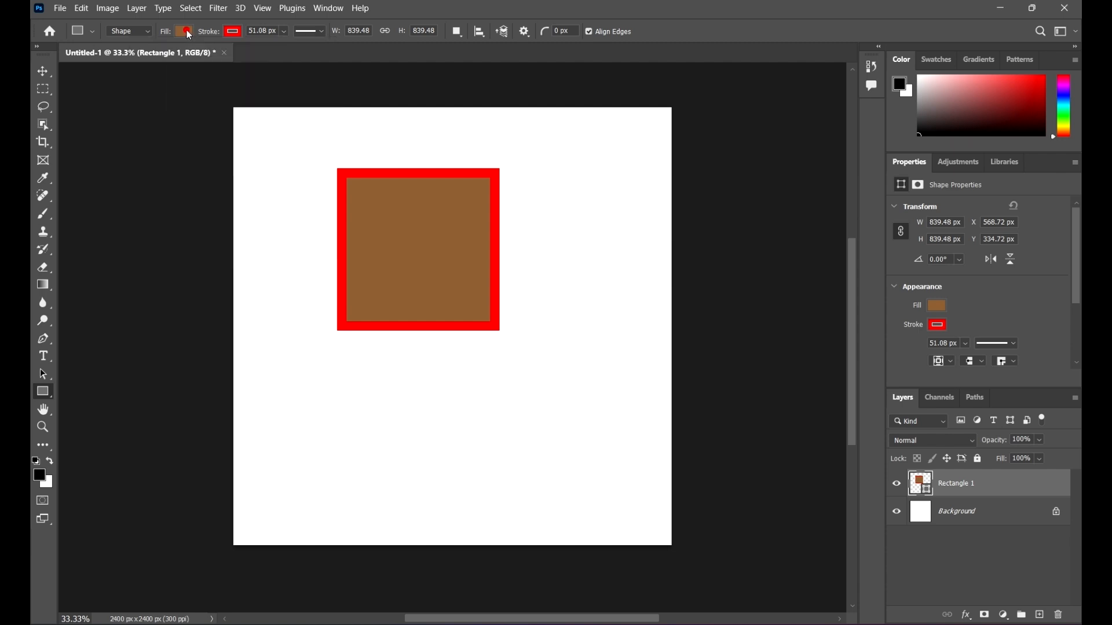
# Widen the square's stroke to 81.09 px and make it a dashed line.
pyautogui.click(282, 34)
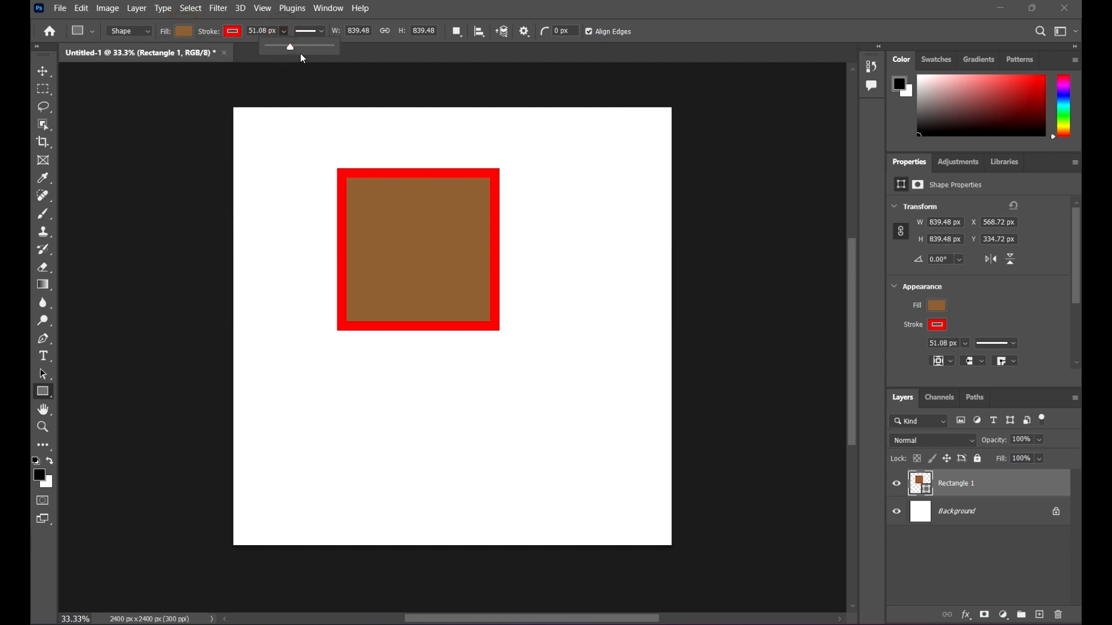
pyautogui.moveTo(290, 46)
pyautogui.mouseDown()
pyautogui.moveTo(269, 47)
pyautogui.moveTo(320, 65)
pyautogui.moveTo(294, 66)
pyautogui.moveTo(290, 48)
pyautogui.moveTo(273, 47)
pyautogui.moveTo(309, 60)
pyautogui.moveTo(298, 57)
pyautogui.mouseUp()
pyautogui.click(320, 32)
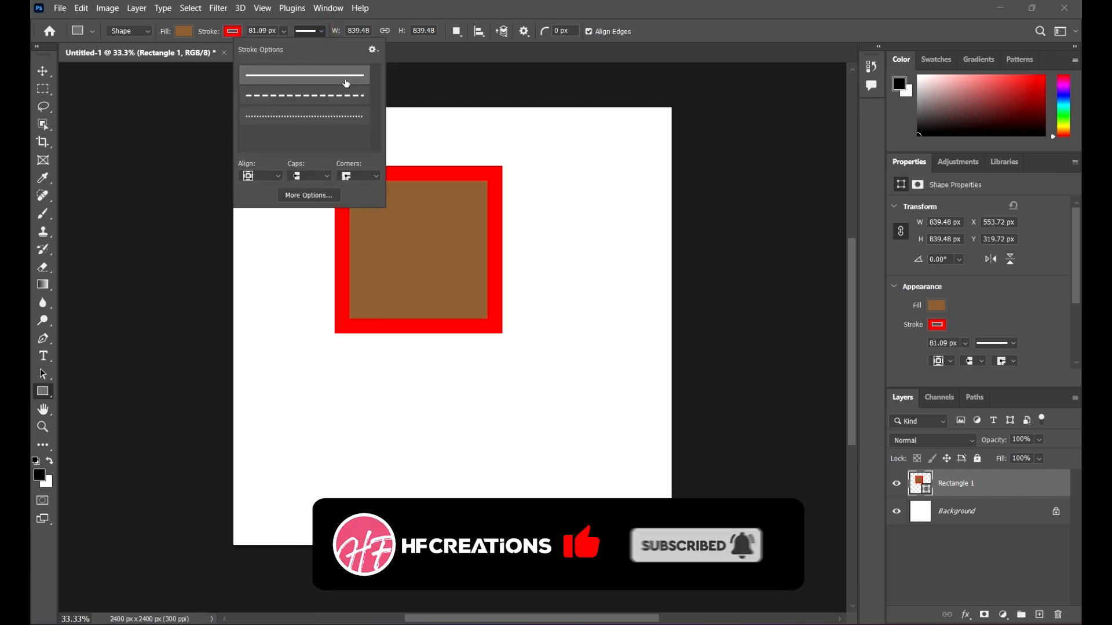
pyautogui.click(337, 96)
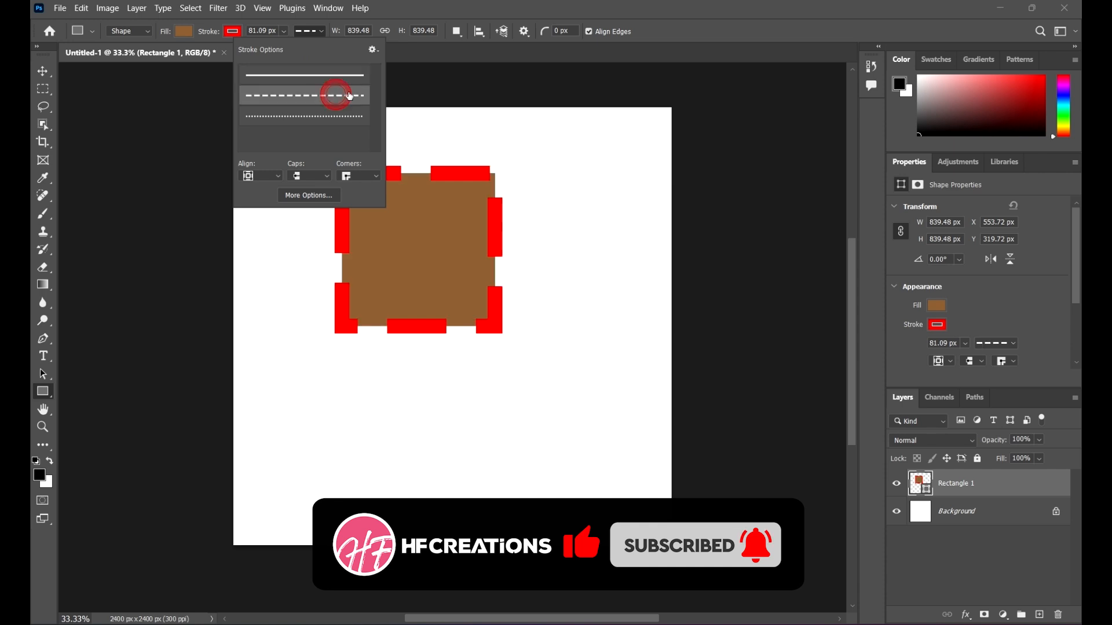
# Reduce the square's stroke width to 21.06 px and change its line style to dotted.
pyautogui.click(284, 32)
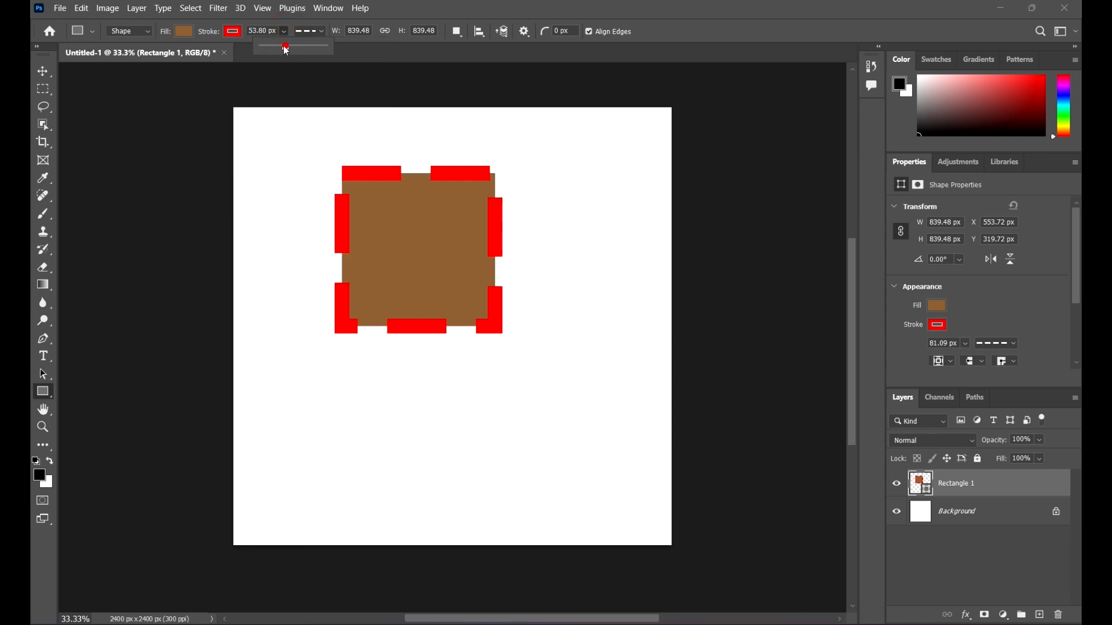
pyautogui.moveTo(292, 46); pyautogui.dragTo(277, 47)
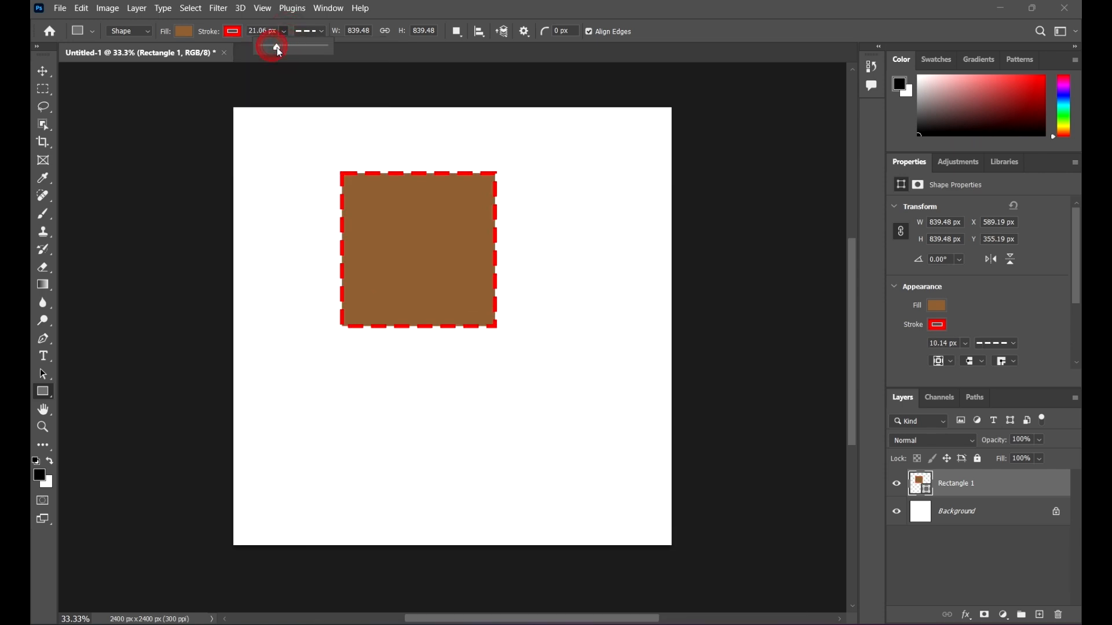
pyautogui.click(318, 31)
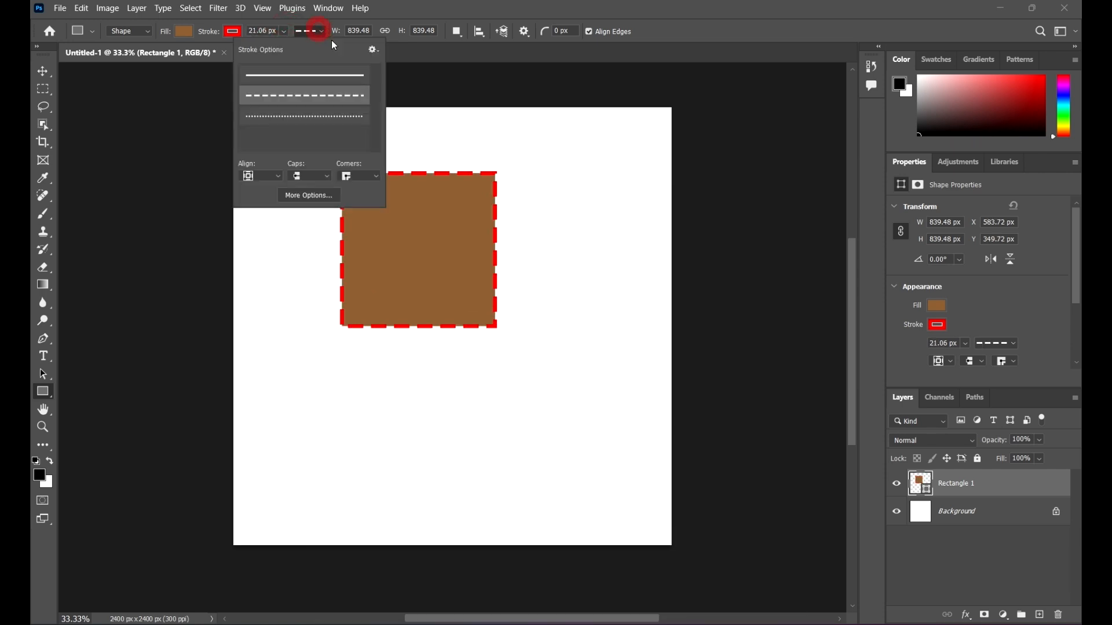
pyautogui.click(334, 117)
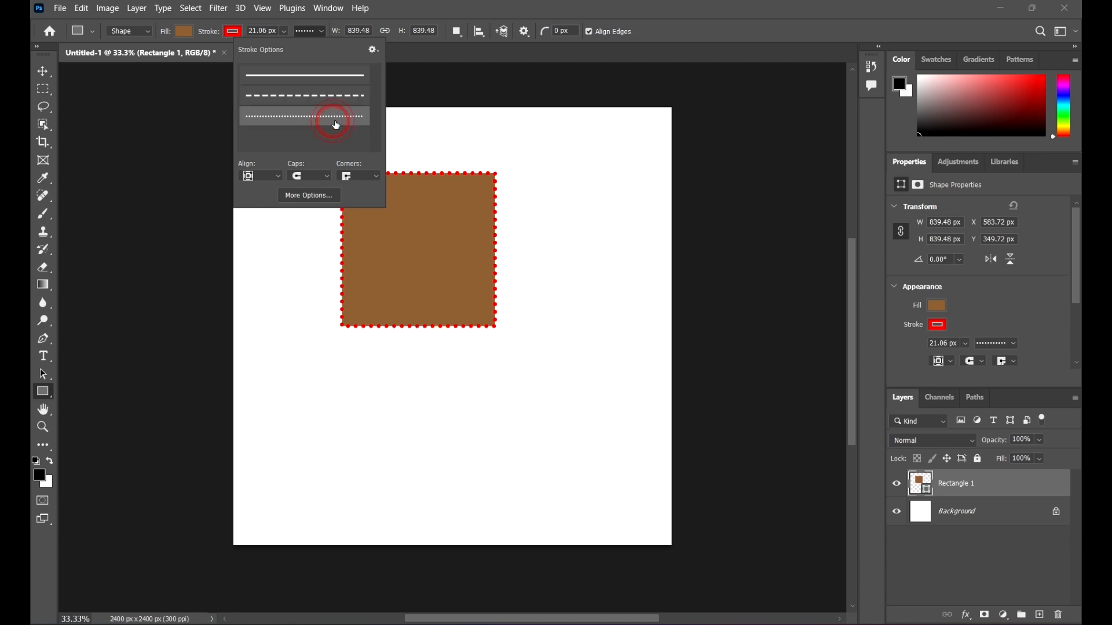
# Try the inside and outside alignments for the dotted stroke and return it to center.
pyautogui.click(271, 176)
pyautogui.click(264, 187)
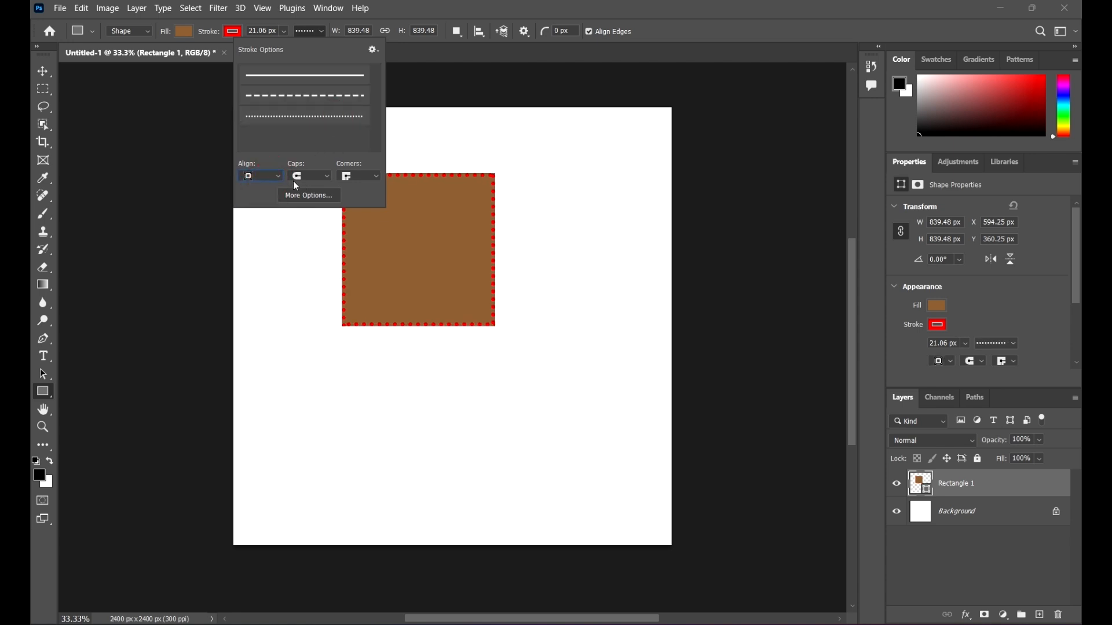
pyautogui.click(272, 176)
pyautogui.click(263, 208)
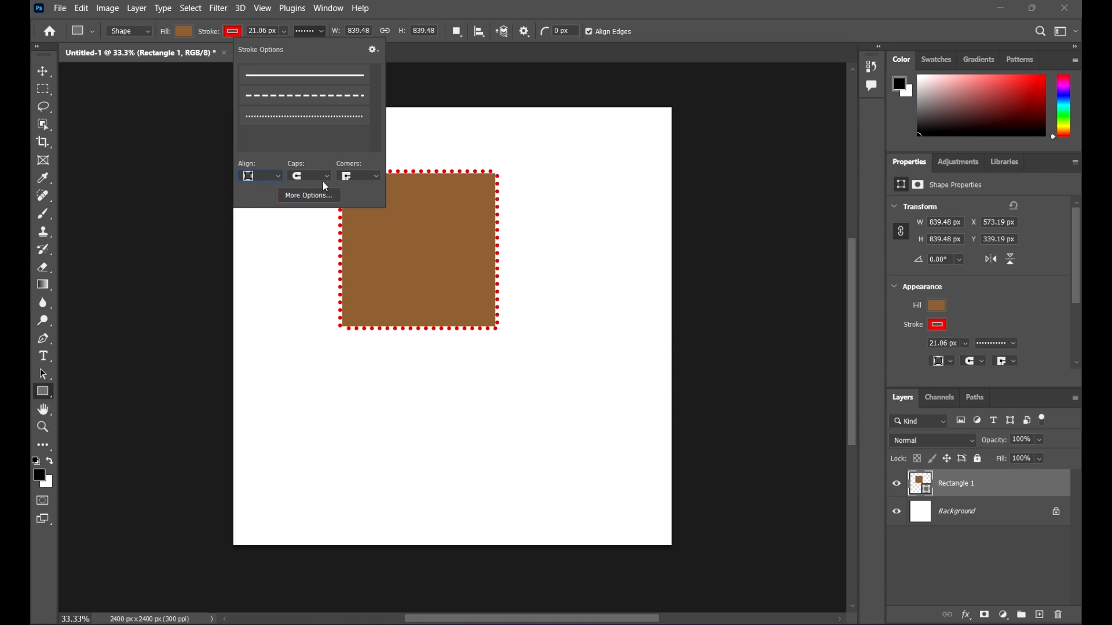
pyautogui.click(267, 176)
pyautogui.click(254, 197)
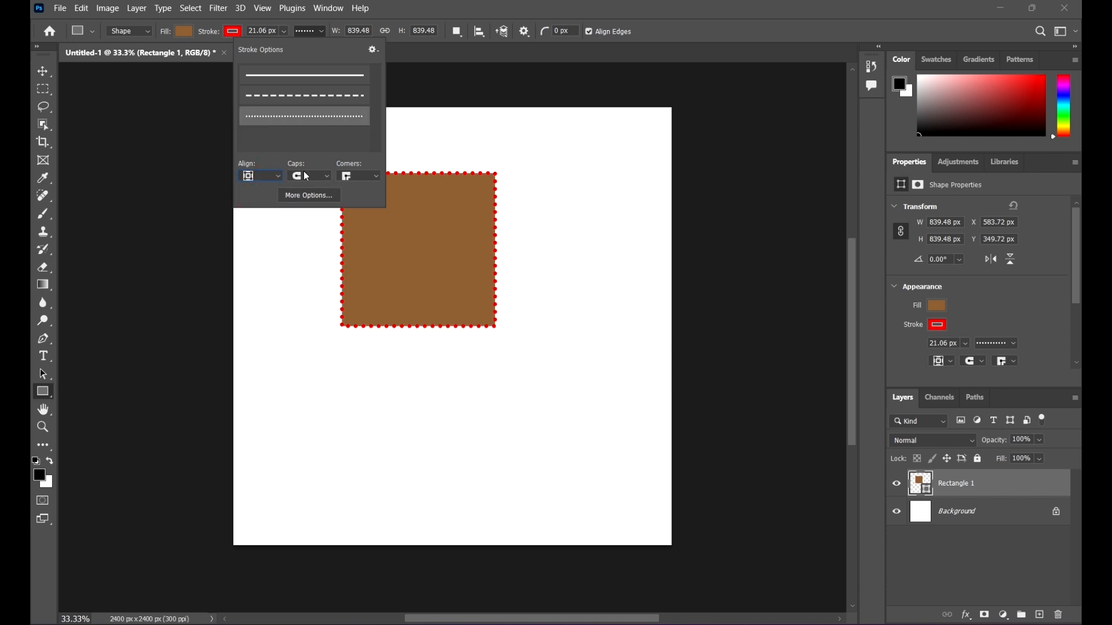
# Try square caps on the dotted stroke and set the caps to Butt.
pyautogui.click(309, 176)
pyautogui.click(306, 208)
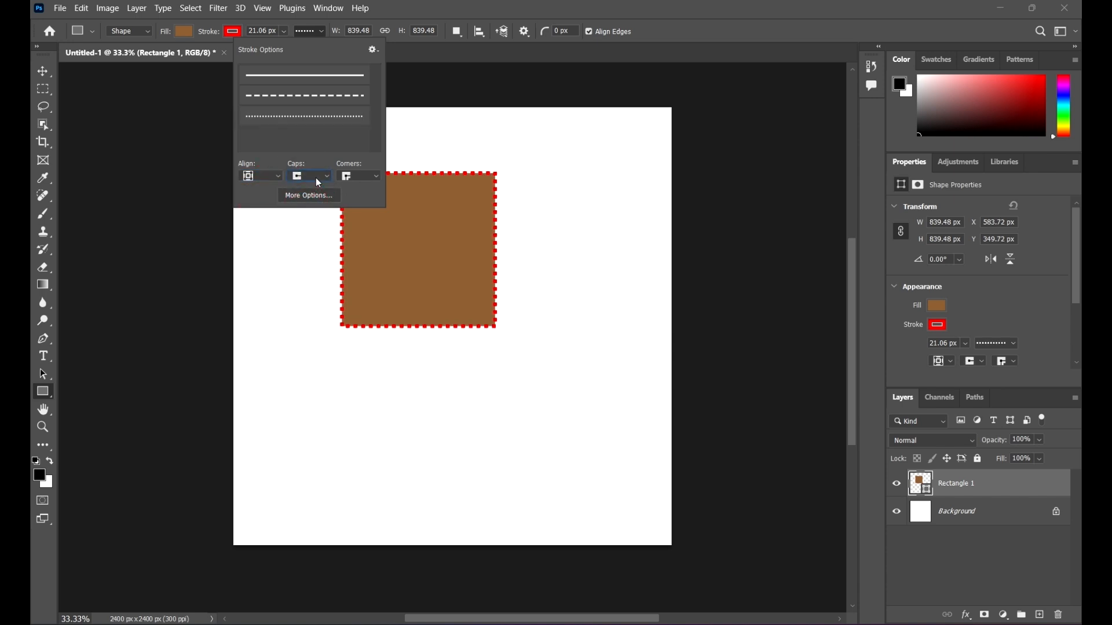
pyautogui.click(312, 177)
pyautogui.click(307, 186)
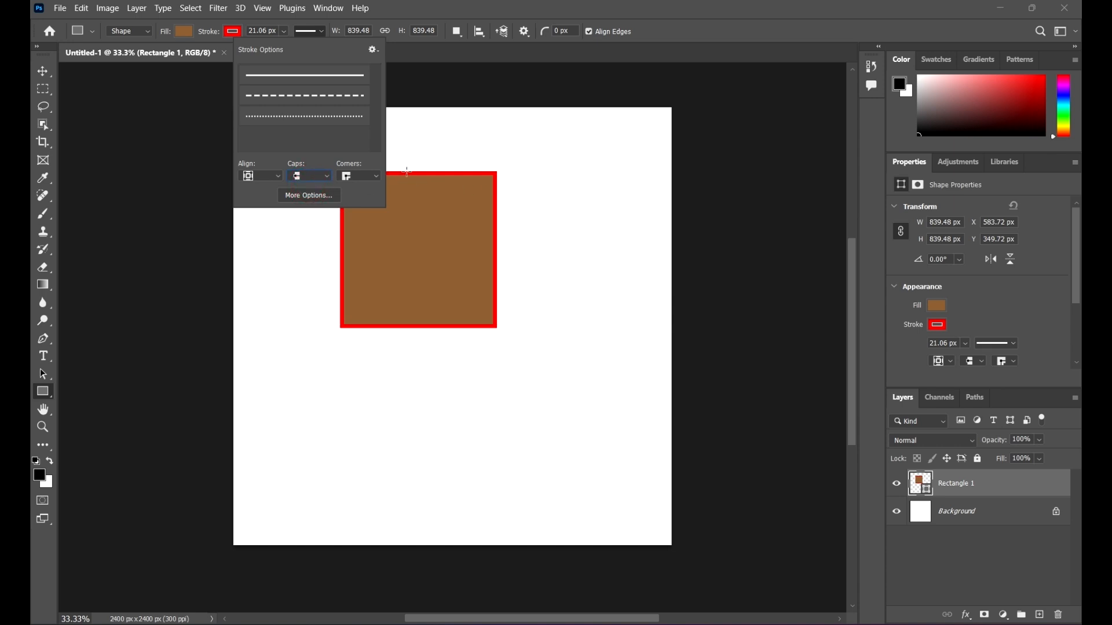
pyautogui.click(322, 177)
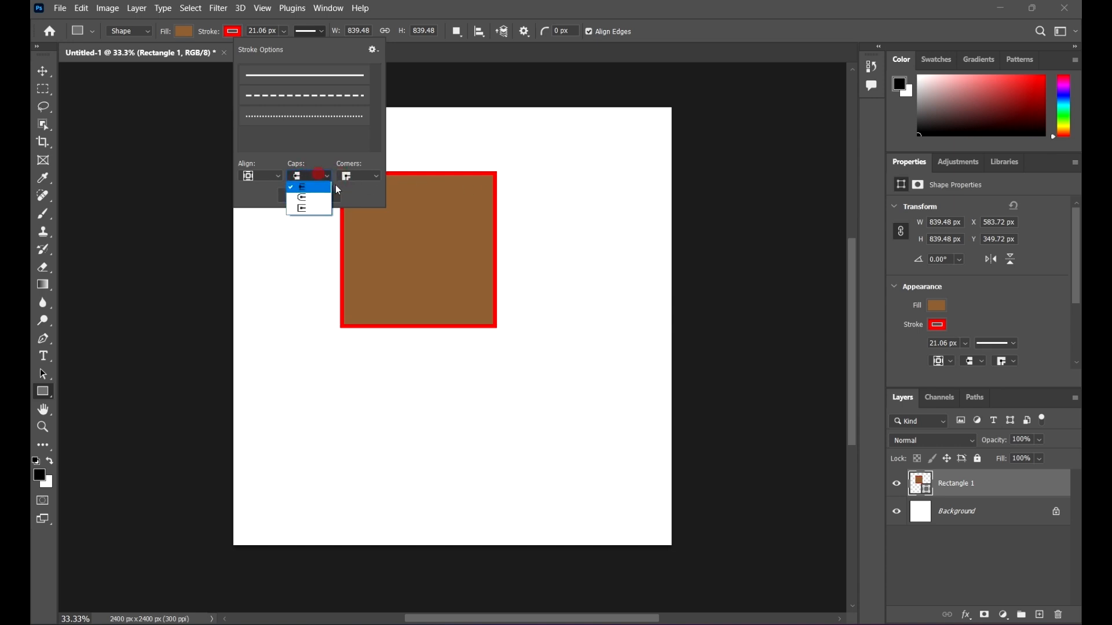
pyautogui.click(313, 177)
# Open the detailed stroke settings and check the available presets, keeping Custom selected.
pyautogui.click(317, 197)
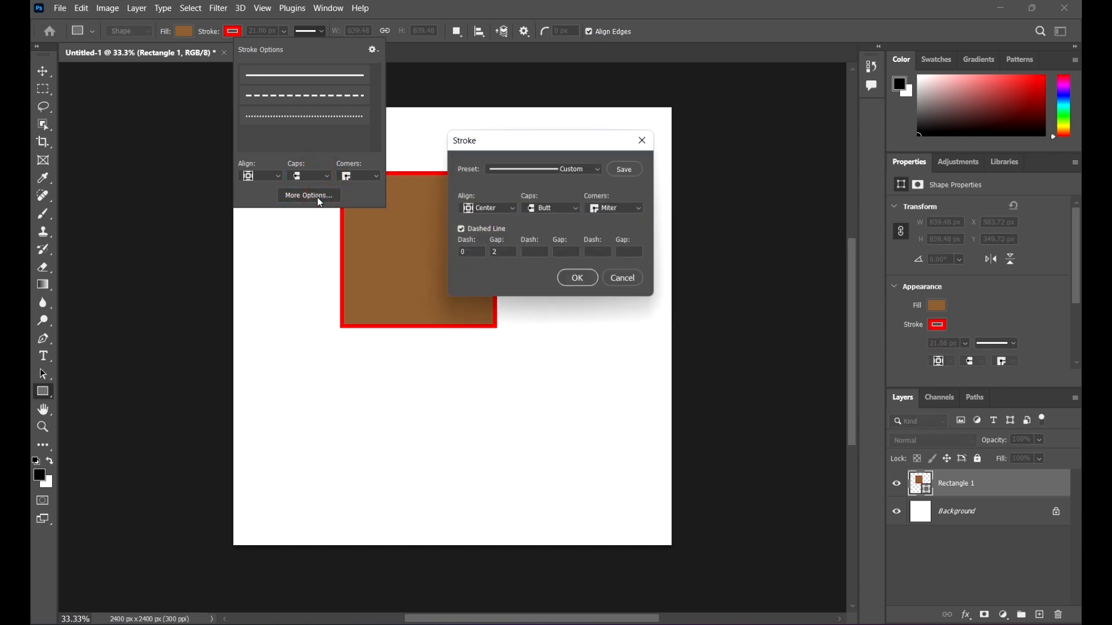
pyautogui.moveTo(610, 153); pyautogui.dragTo(656, 171)
pyautogui.click(666, 201)
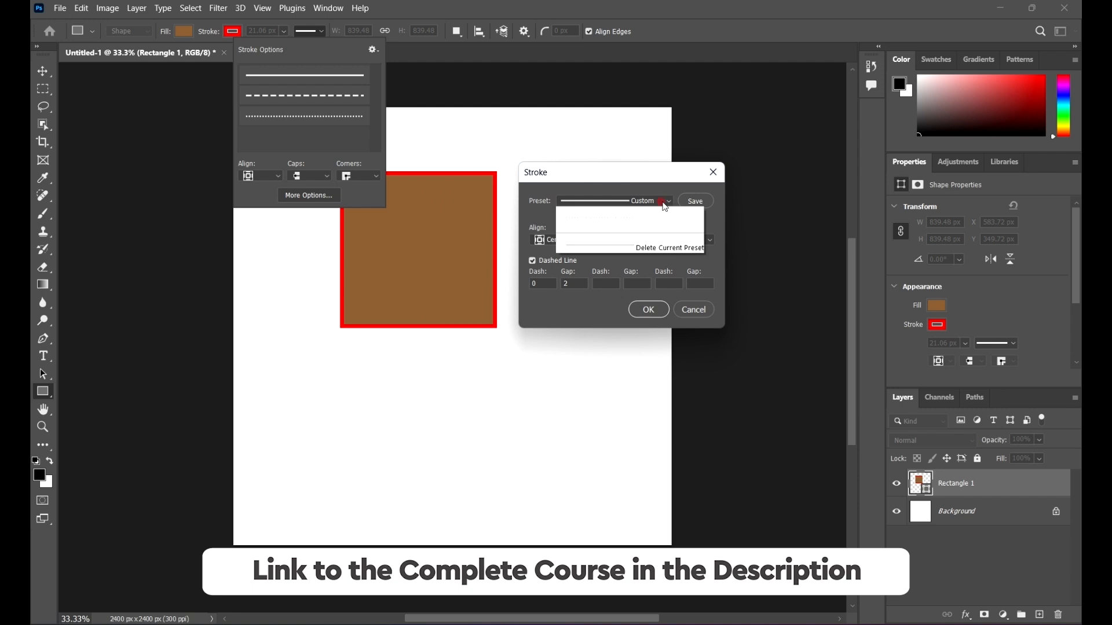
pyautogui.click(649, 197)
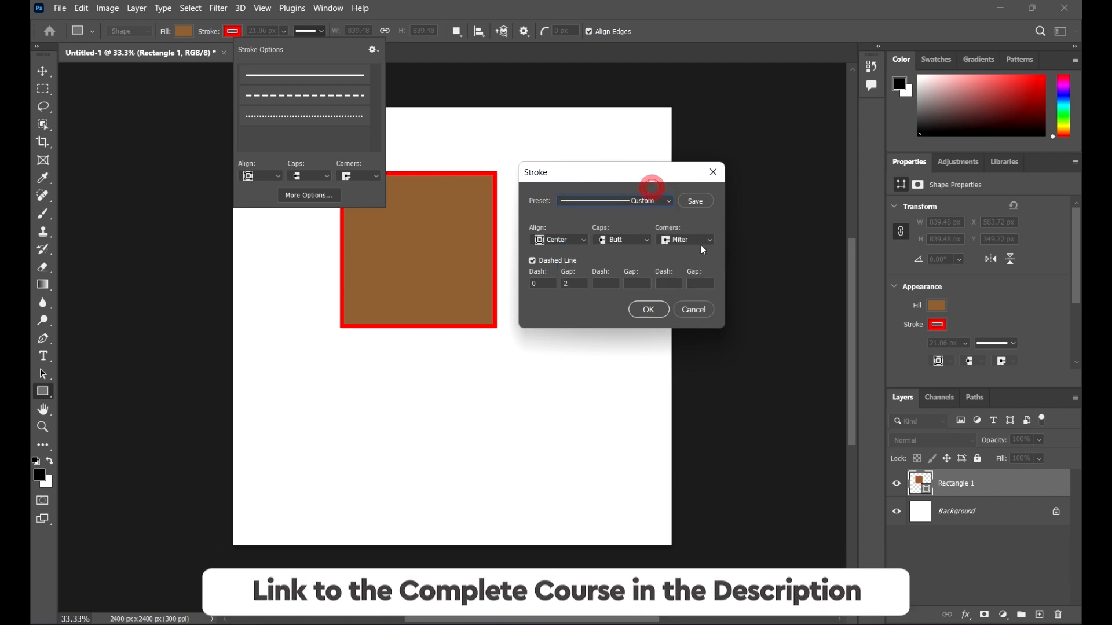
# Cancel the detailed stroke settings and widen the square's stroke to 81.09 px.
pyautogui.click(695, 311)
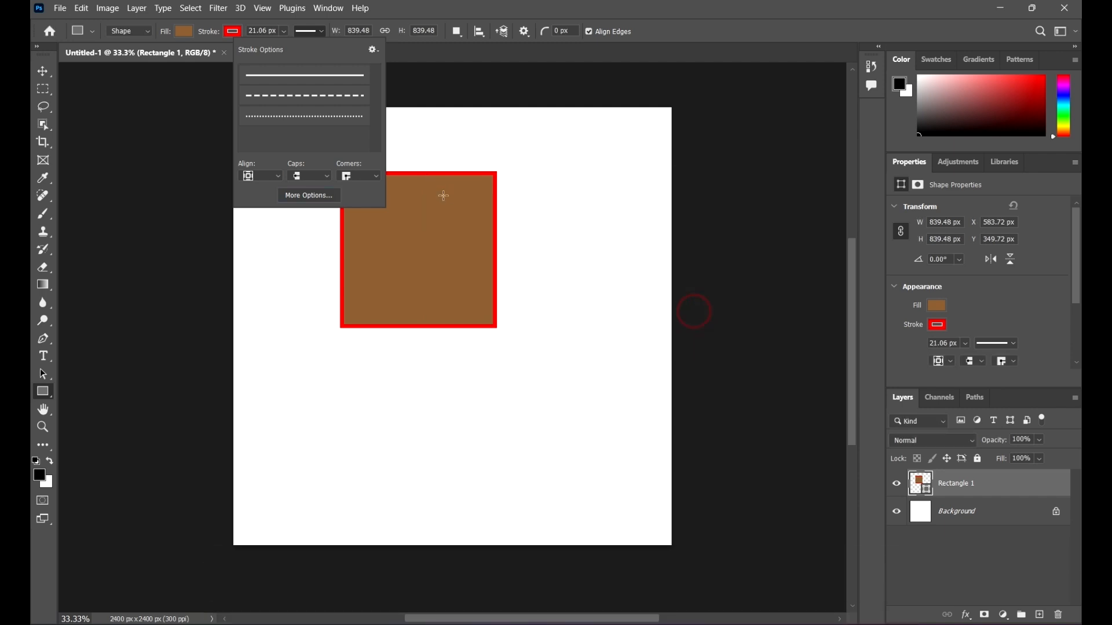
pyautogui.click(316, 32)
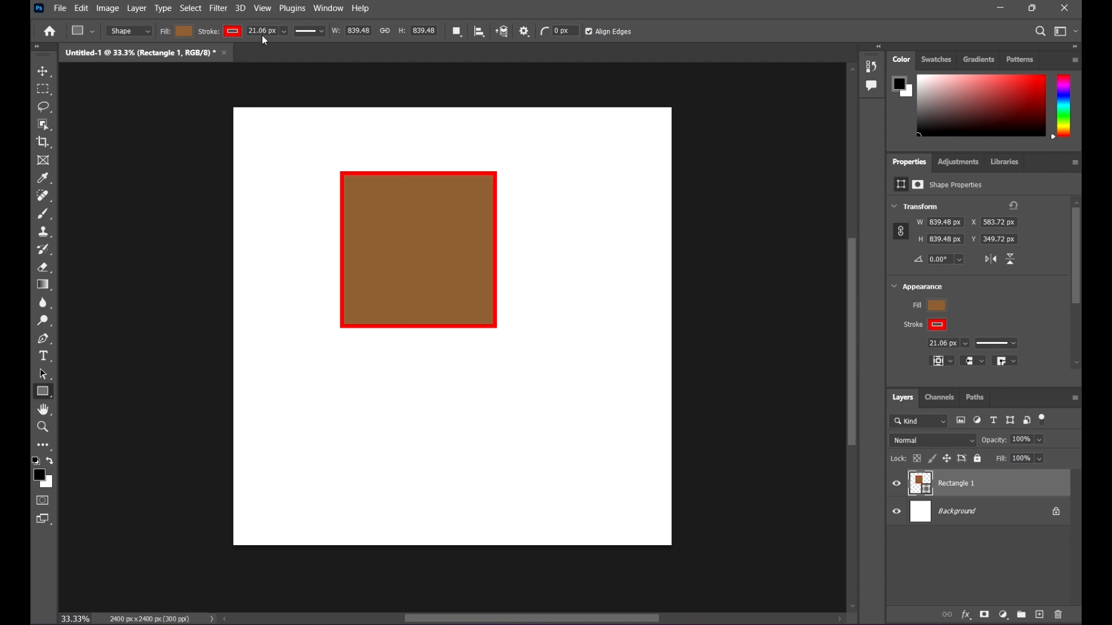
pyautogui.click(284, 32)
pyautogui.moveTo(294, 48); pyautogui.dragTo(304, 49)
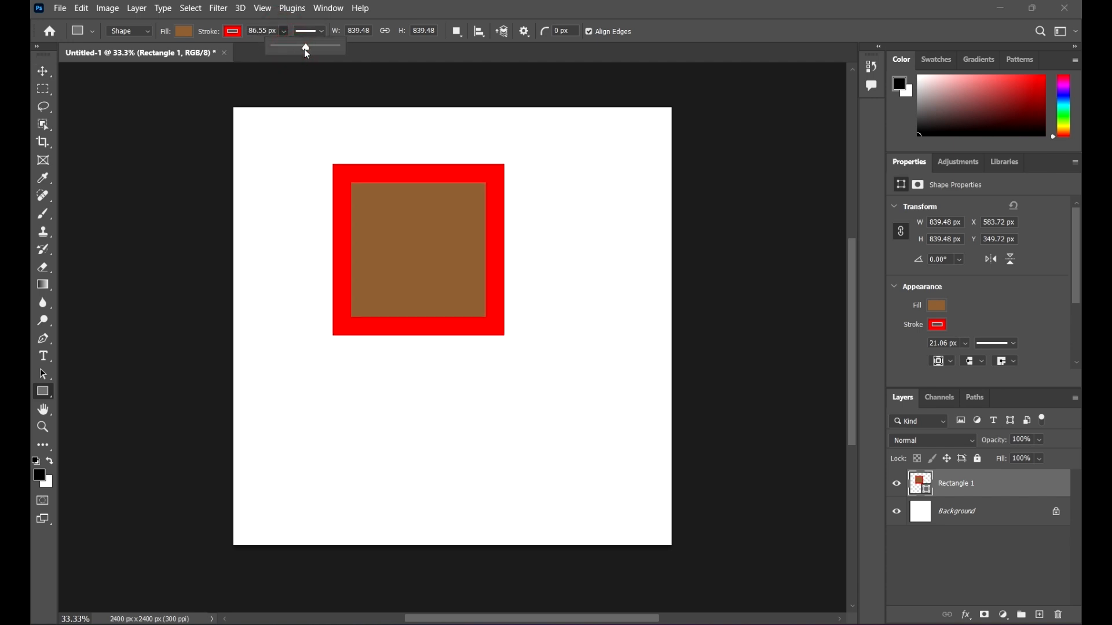
# Move the square to the upper-left of the canvas and scale it down proportionally to about 440 px wide.
pyautogui.click(43, 71)
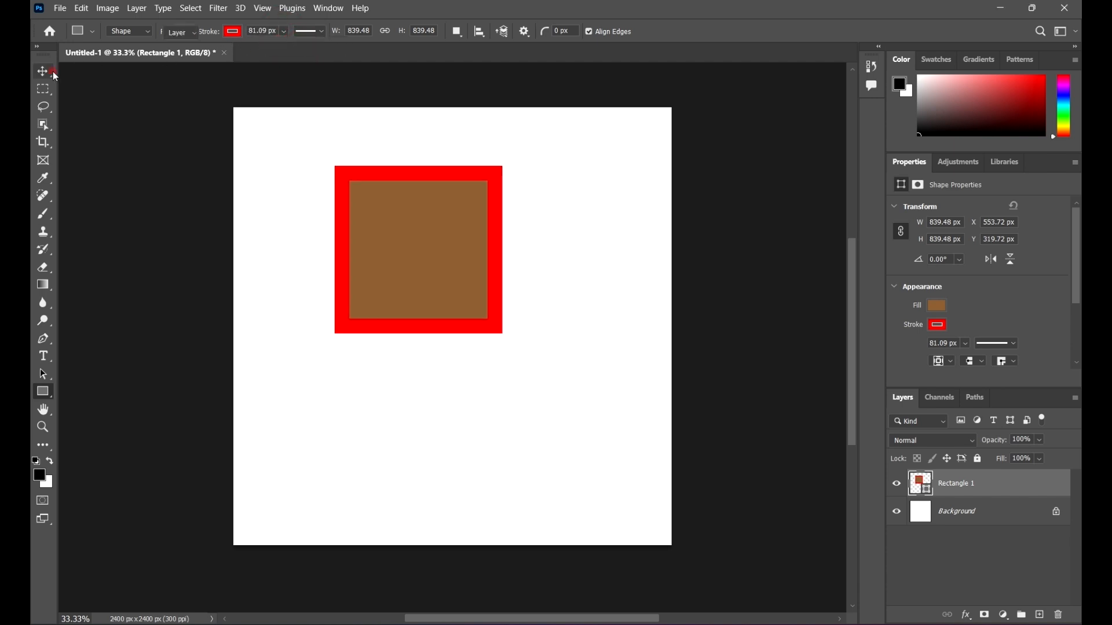
pyautogui.click(43, 71)
pyautogui.moveTo(429, 214); pyautogui.dragTo(366, 184)
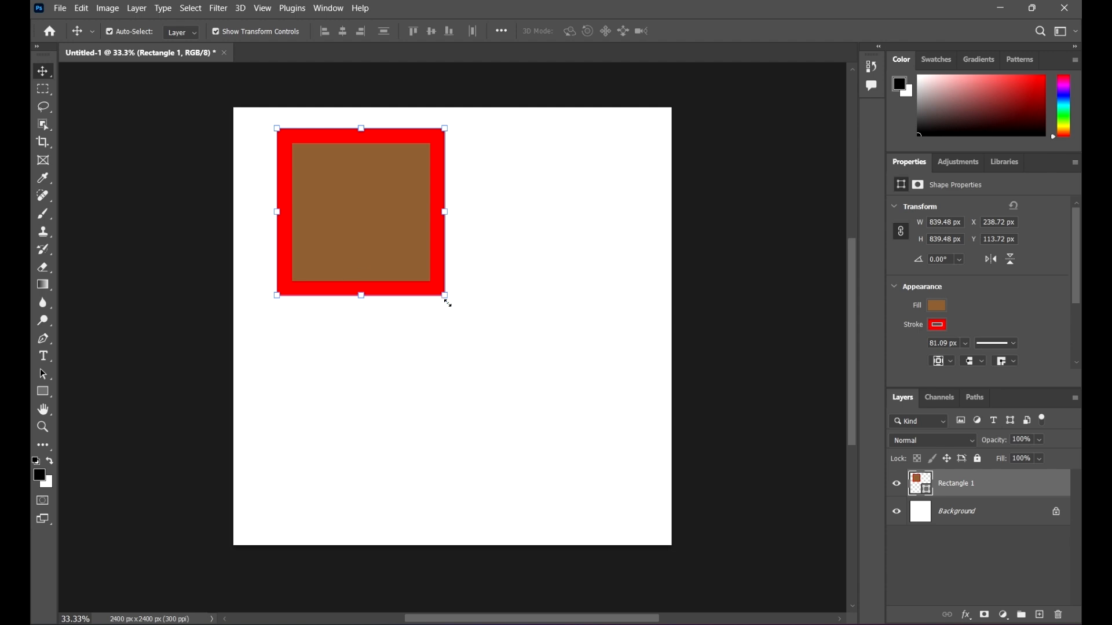
pyautogui.moveTo(447, 302); pyautogui.dragTo(368, 223)
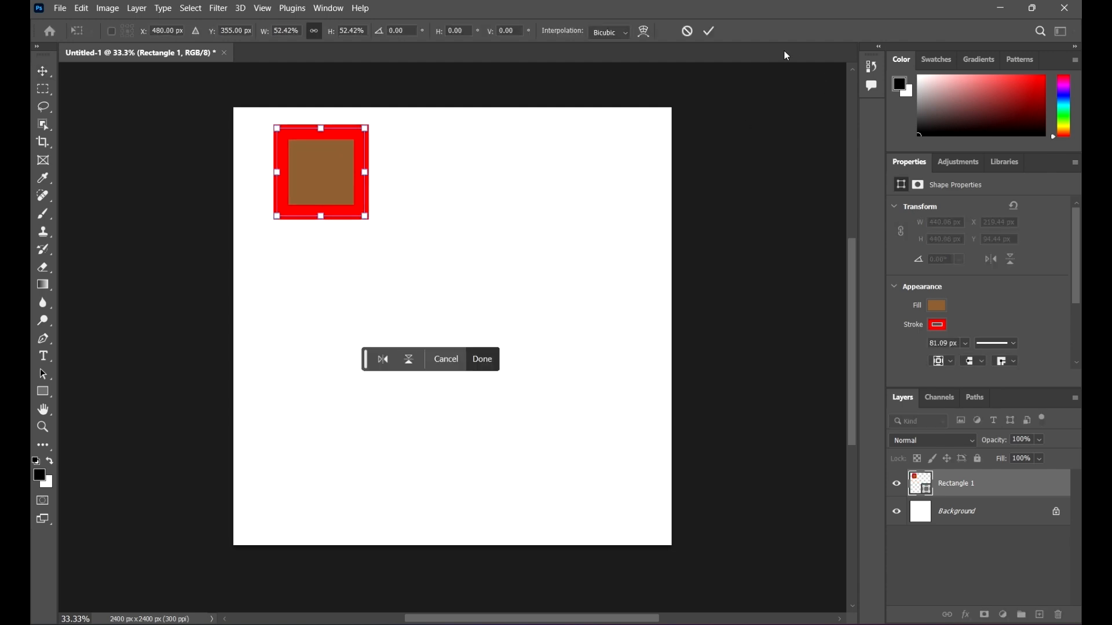
pyautogui.click(710, 32)
# Draw a circle about 846 px in diameter beside the square with the Ellipse tool and move it to about X 976, Y 135 px.
pyautogui.click(43, 392)
pyautogui.rightClick(43, 391)
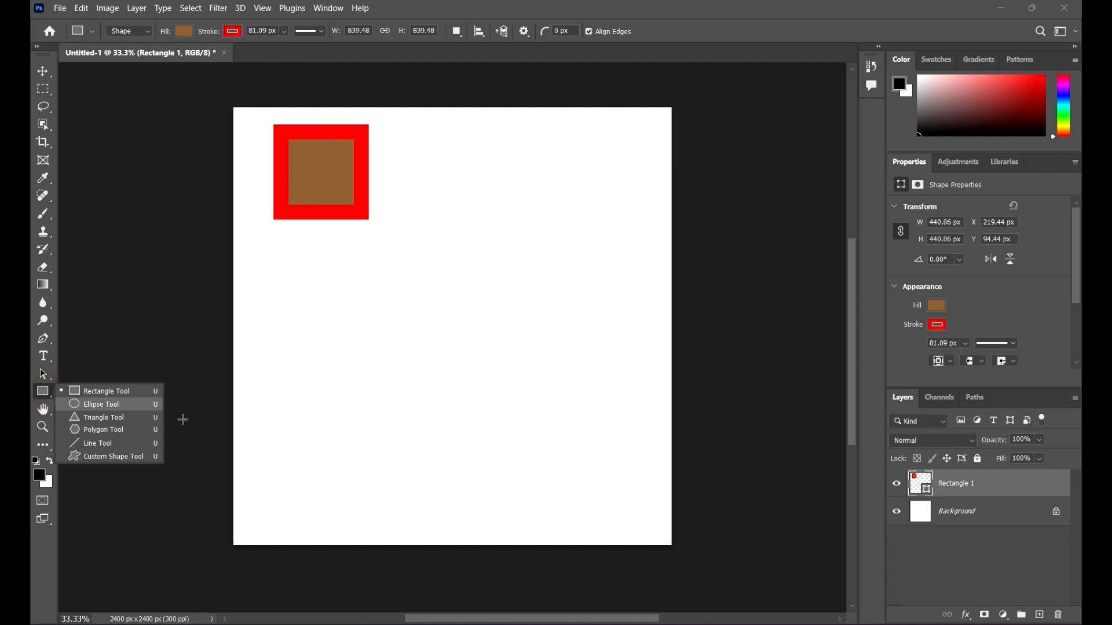
pyautogui.click(139, 404)
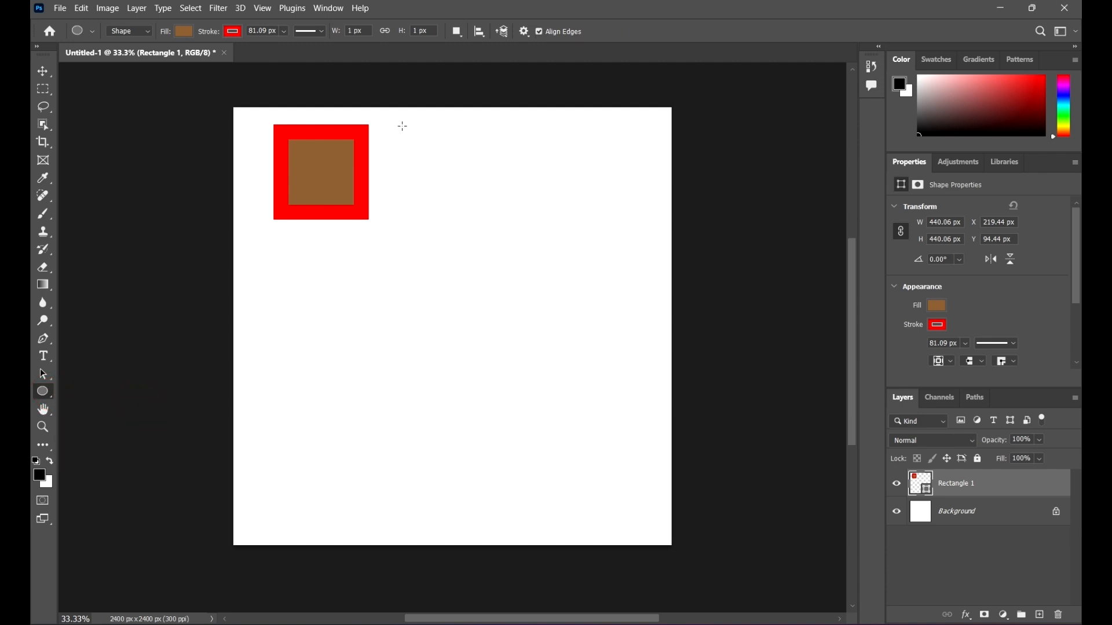
pyautogui.moveTo(404, 125); pyautogui.dragTo(559, 280)
pyautogui.click(43, 70)
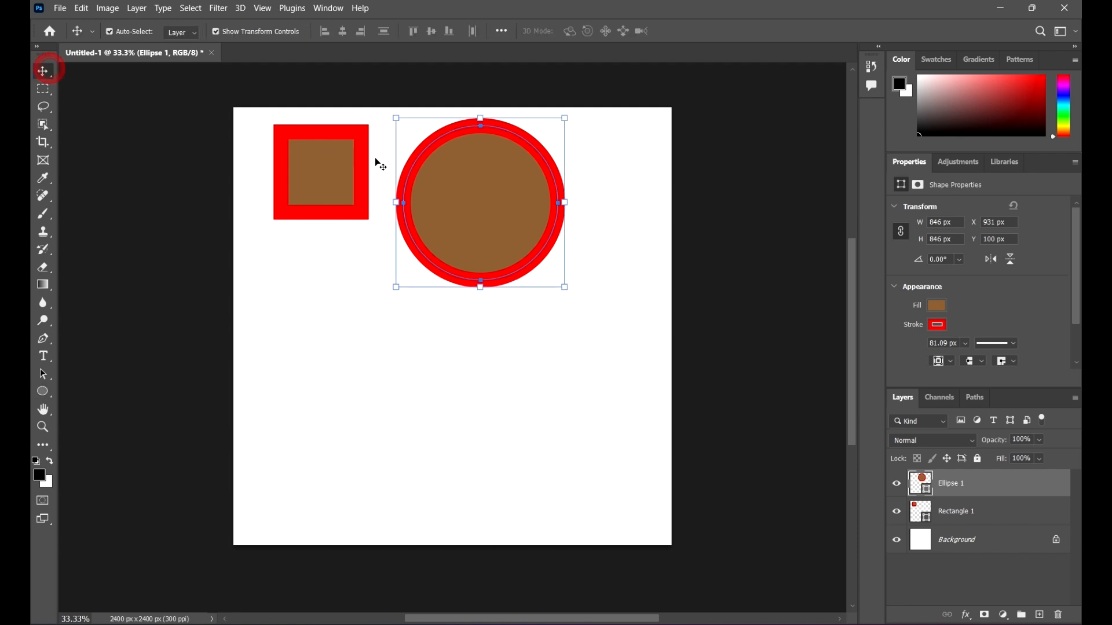
pyautogui.moveTo(445, 165); pyautogui.dragTo(453, 172)
# Try drawing a triangle about 873 by 756 px below the circle while the circle is still selected, and undo it.
pyautogui.click(44, 393)
pyautogui.rightClick(46, 392)
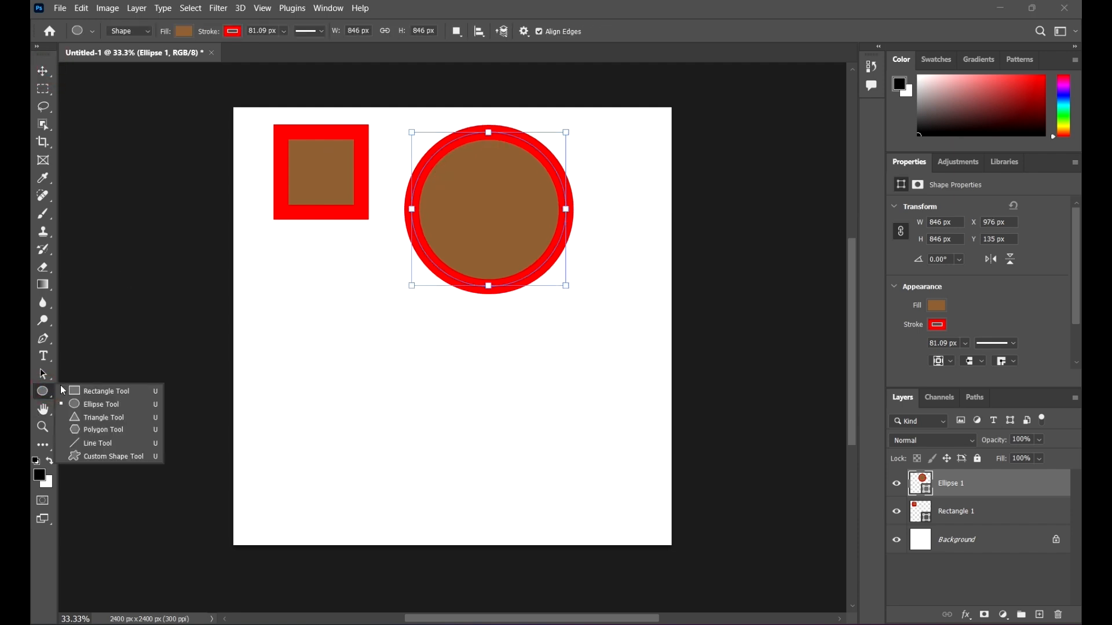
pyautogui.click(109, 417)
pyautogui.moveTo(306, 307); pyautogui.dragTo(542, 501)
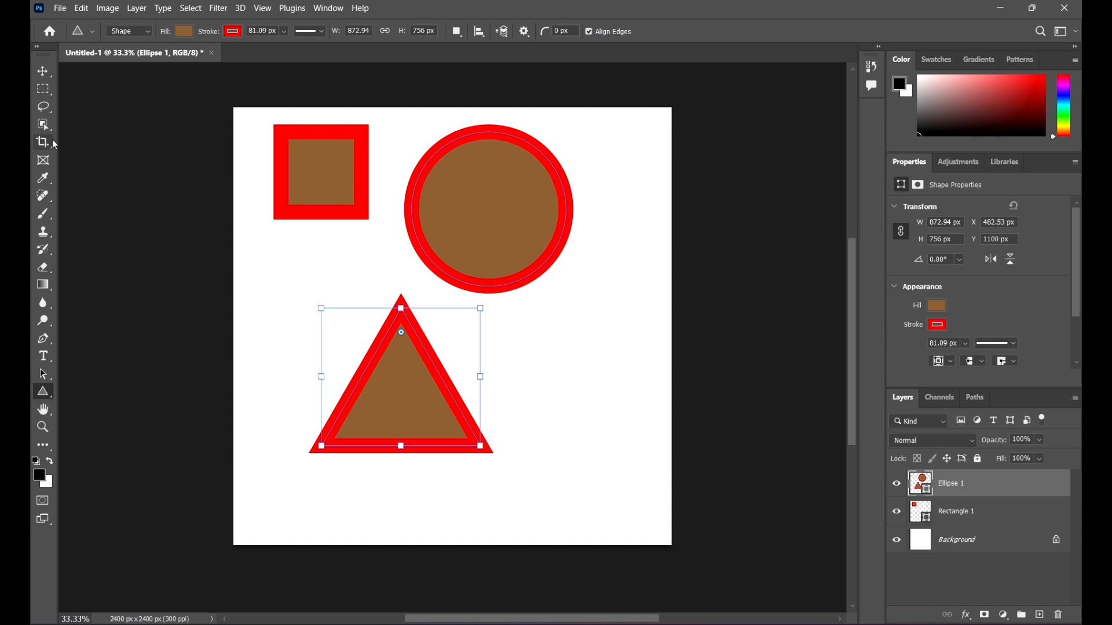
pyautogui.click(43, 71)
pyautogui.hotkey('ctrl', 't')
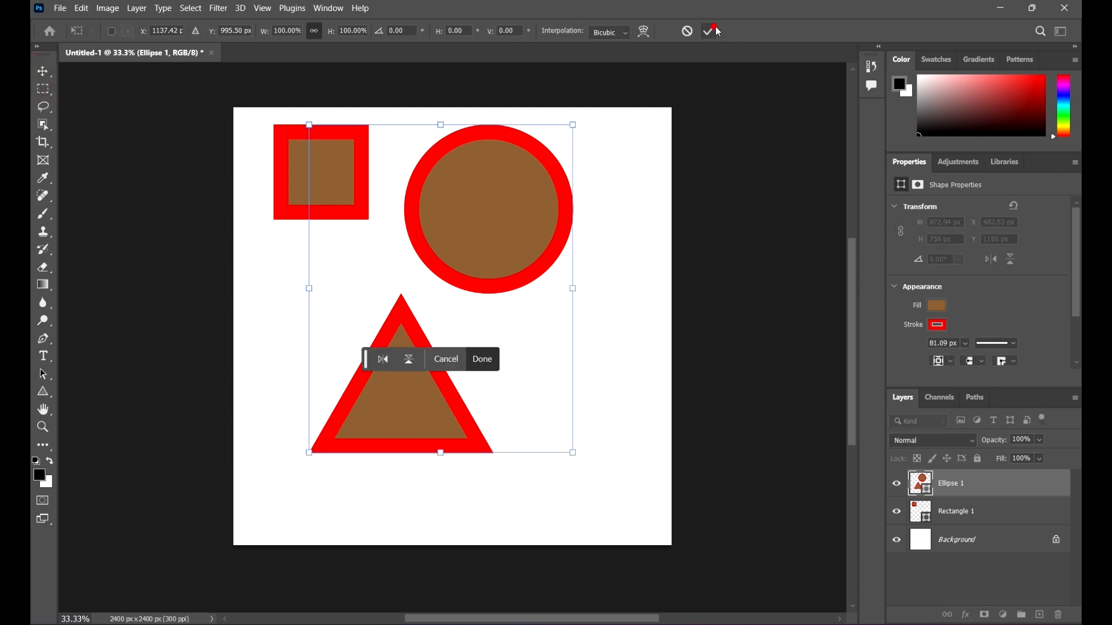
pyautogui.click(712, 30)
pyautogui.hotkey('ctrl', 'z')
# Deselect all shapes and draw a separate triangle about 842 by 729 px below the square.
pyautogui.click(653, 341)
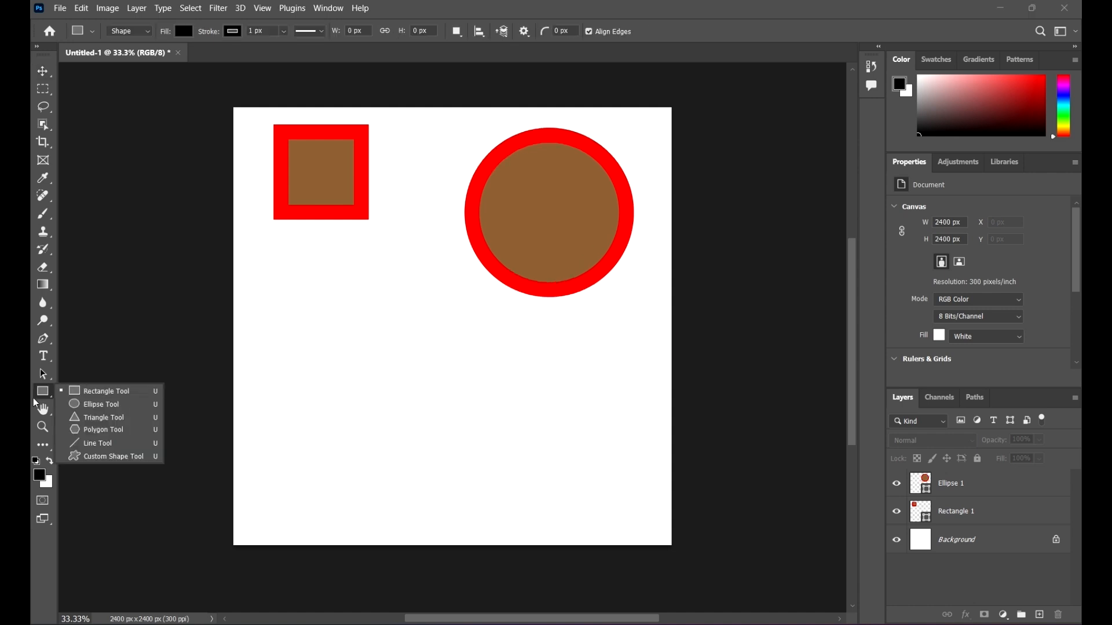
pyautogui.click(107, 418)
pyautogui.moveTo(280, 260); pyautogui.dragTo(439, 394)
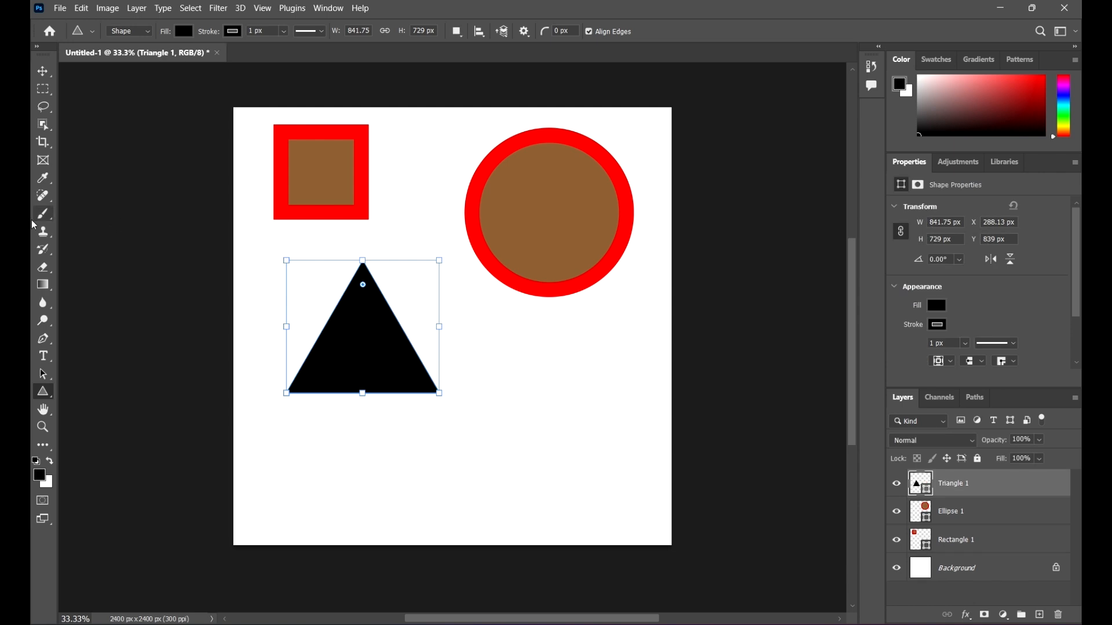
# Give the triangle a peach stroke from the recently used colors and set its width to 89.28 px.
pyautogui.click(233, 31)
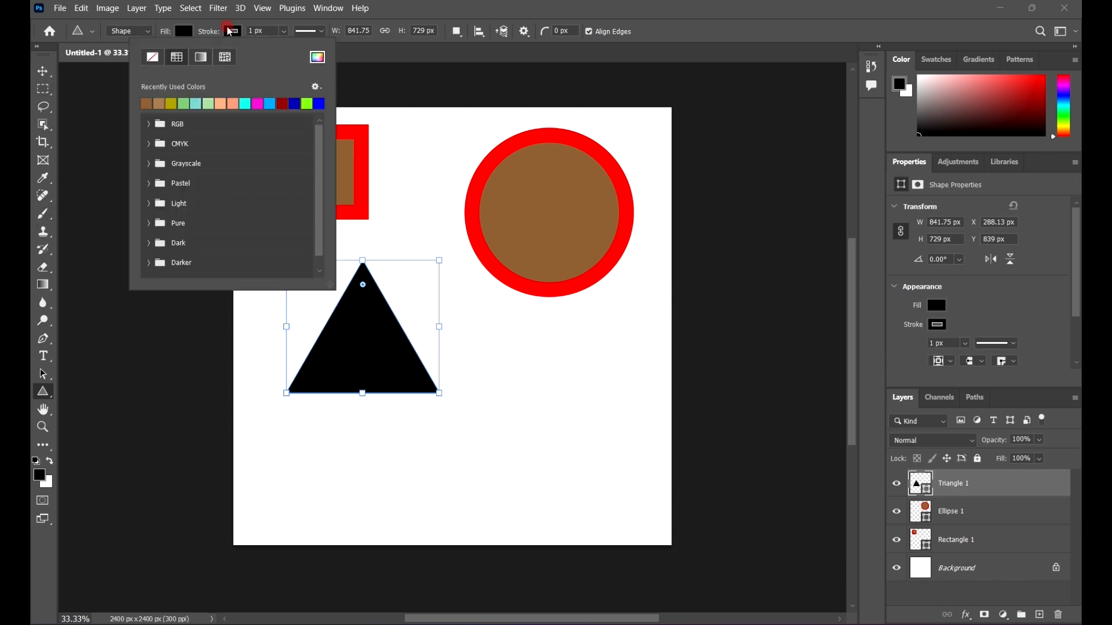
pyautogui.click(218, 104)
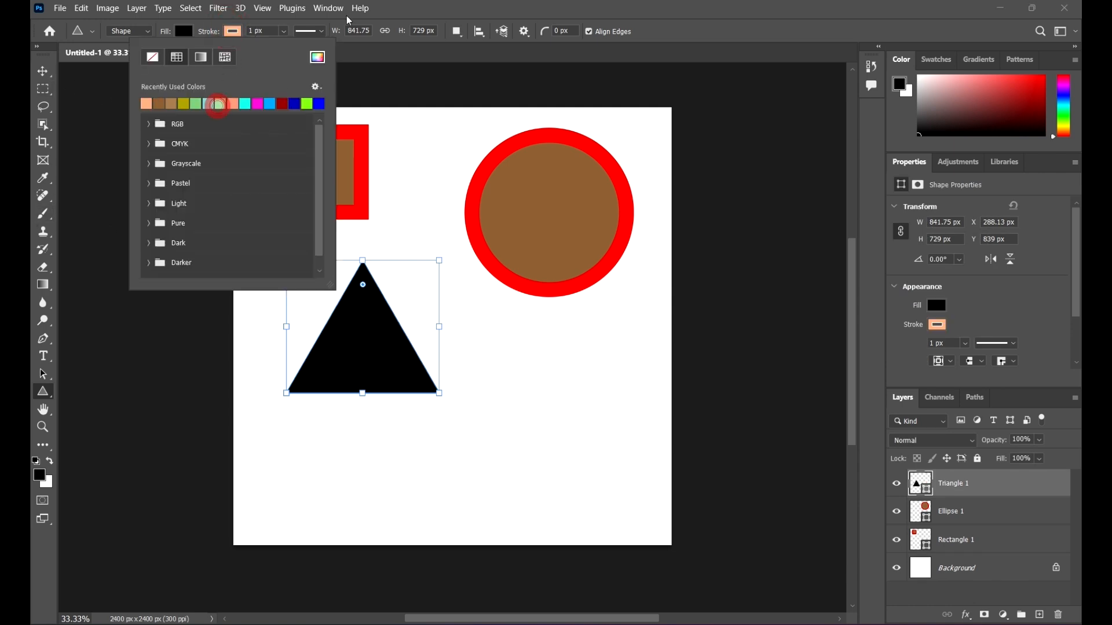
pyautogui.click(322, 31)
pyautogui.click(321, 31)
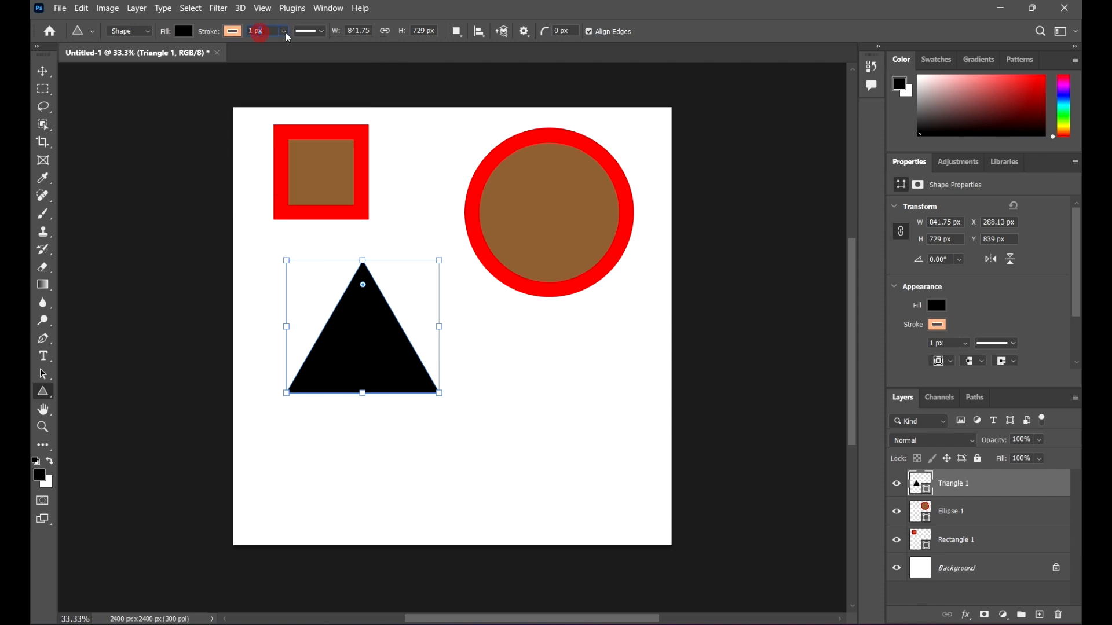
pyautogui.click(283, 32)
pyautogui.moveTo(287, 47); pyautogui.dragTo(305, 48)
pyautogui.click(608, 8)
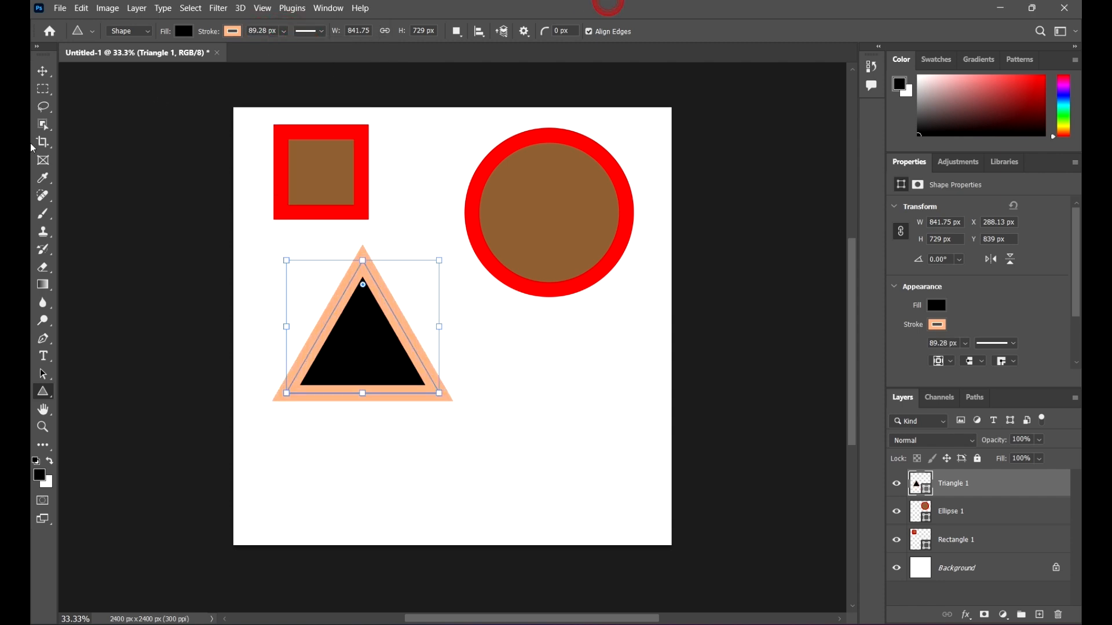
# Draw a five-sided polygon about 839 by 798 px below the circle with the Polygon tool.
pyautogui.click(42, 72)
pyautogui.click(47, 394)
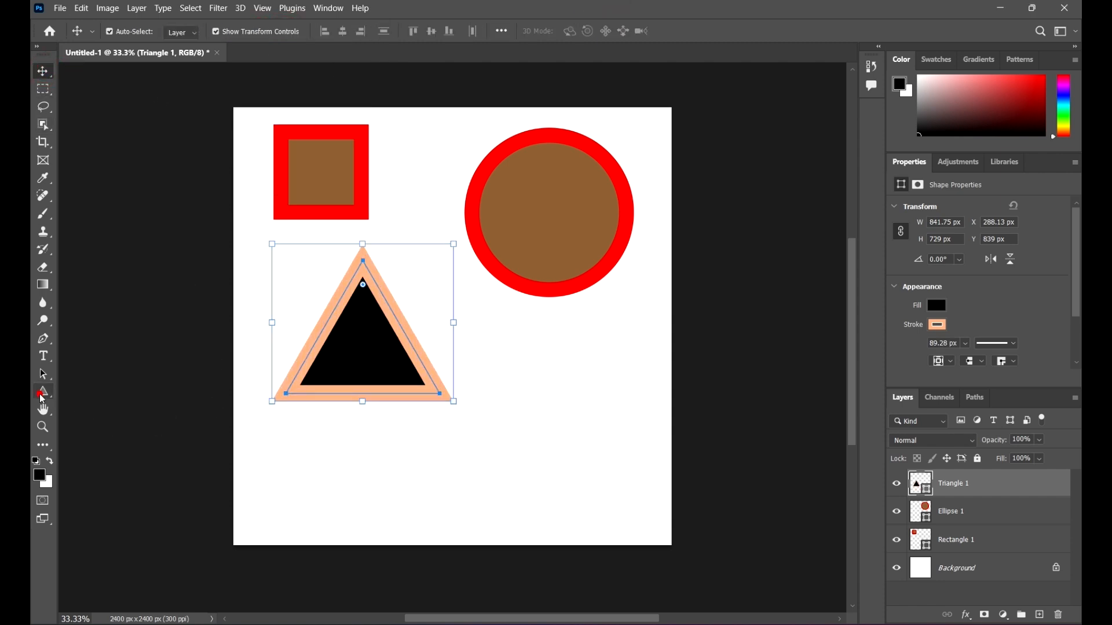
pyautogui.click(122, 428)
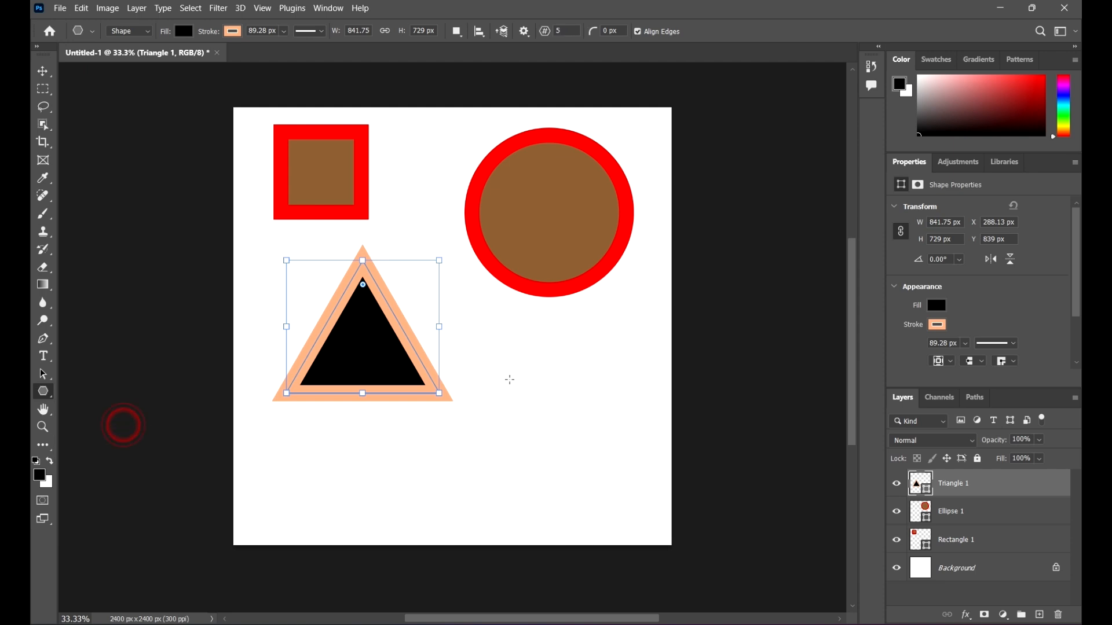
pyautogui.moveTo(483, 320); pyautogui.dragTo(639, 466)
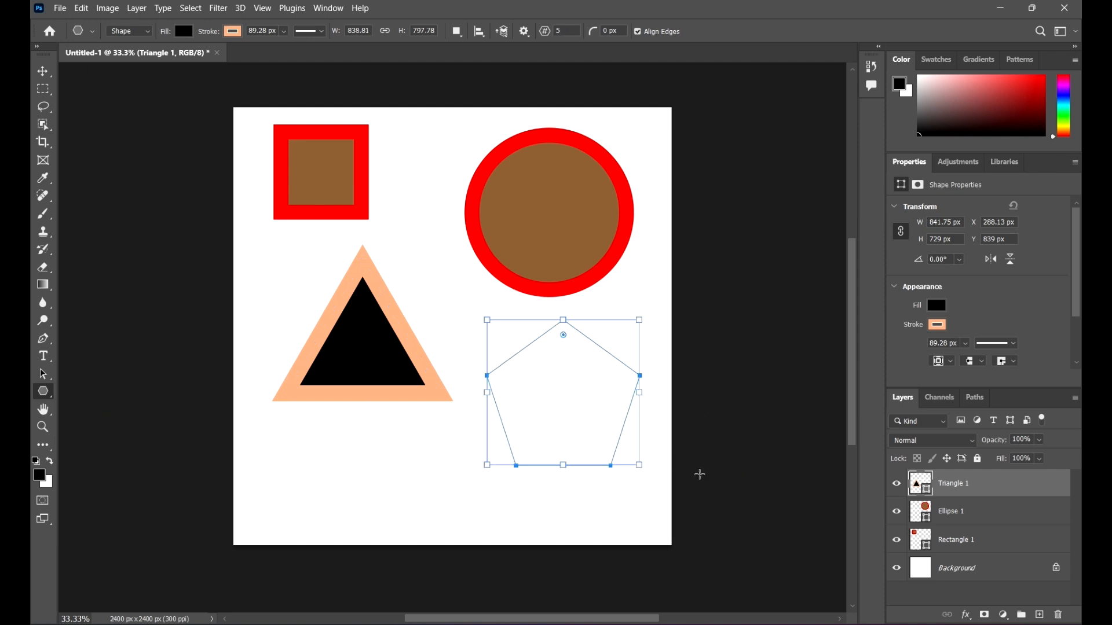
# Try a different number of sides on the pentagon and delete the pentagon.
pyautogui.click(572, 28)
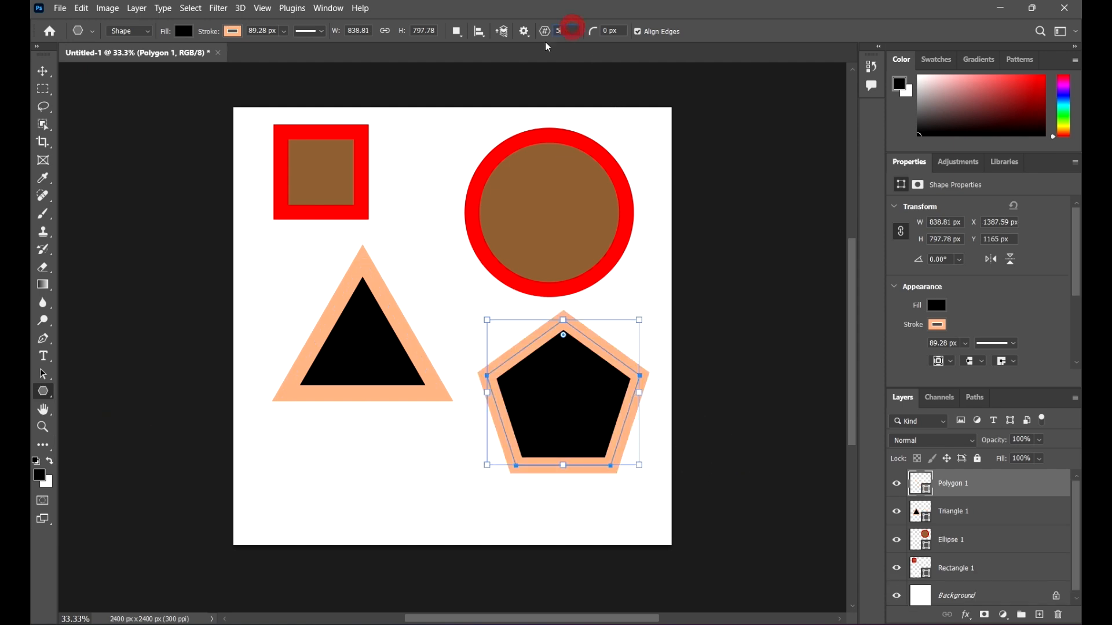
pyautogui.scroll(1, 543, 53)
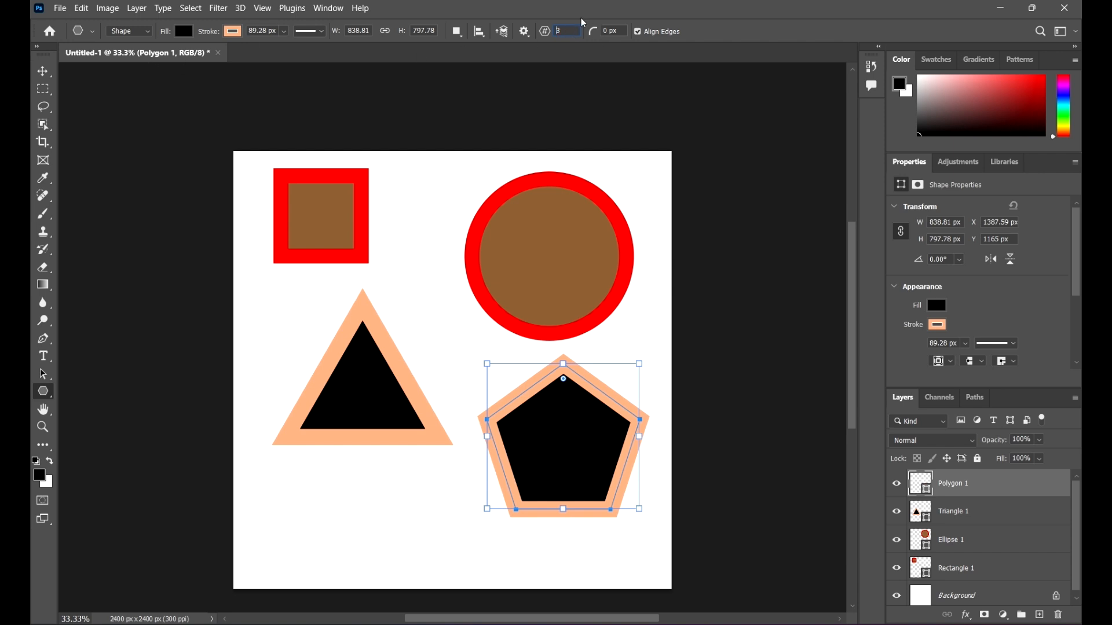
pyautogui.click(43, 71)
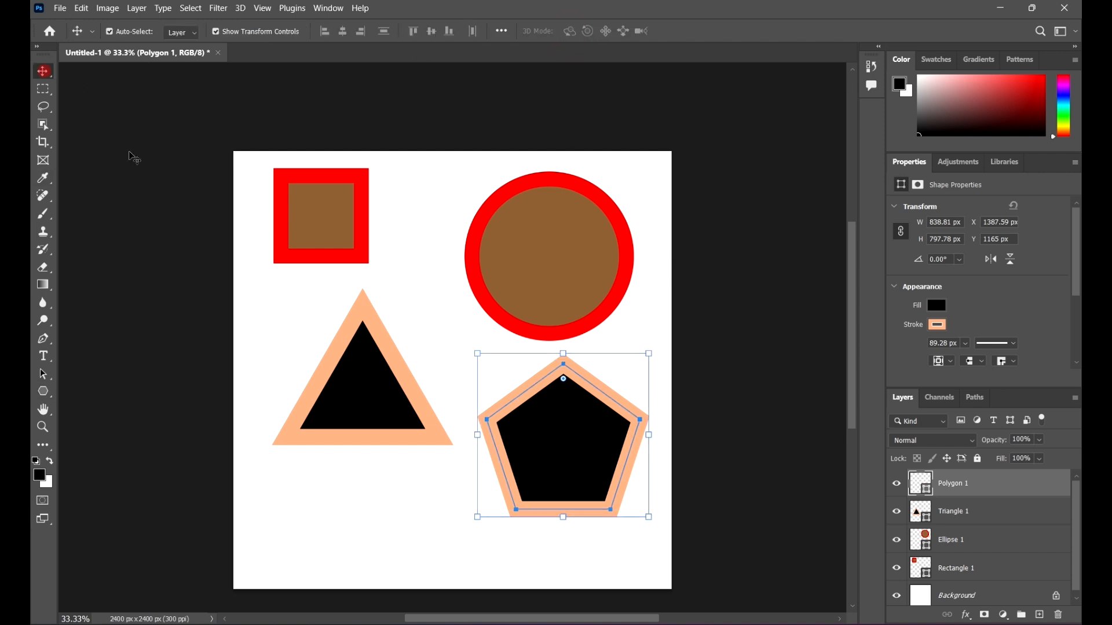
pyautogui.click(540, 450)
pyautogui.press('Delete')
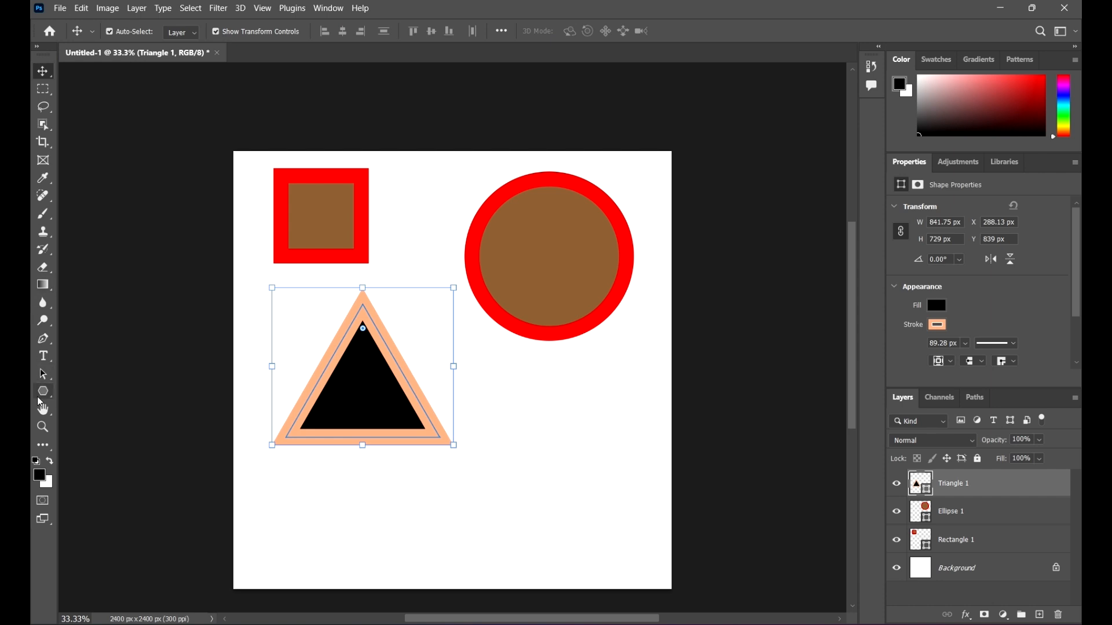
# With no shape selected, draw a six-sided polygon about 861 by 746 px below the circle and deselect it.
pyautogui.click(323, 480)
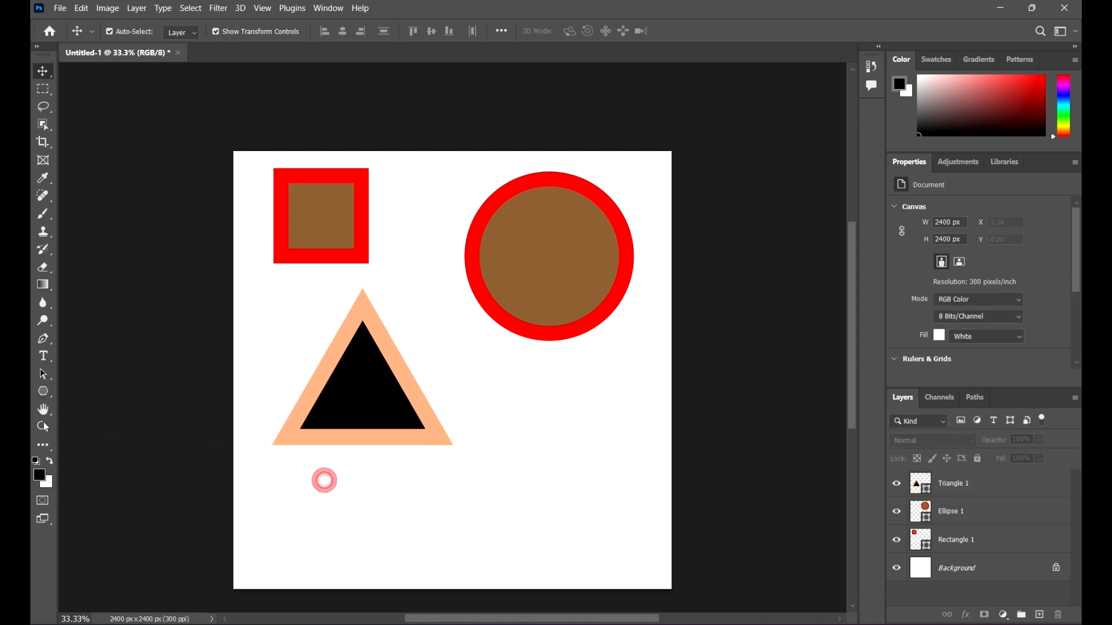
pyautogui.click(44, 391)
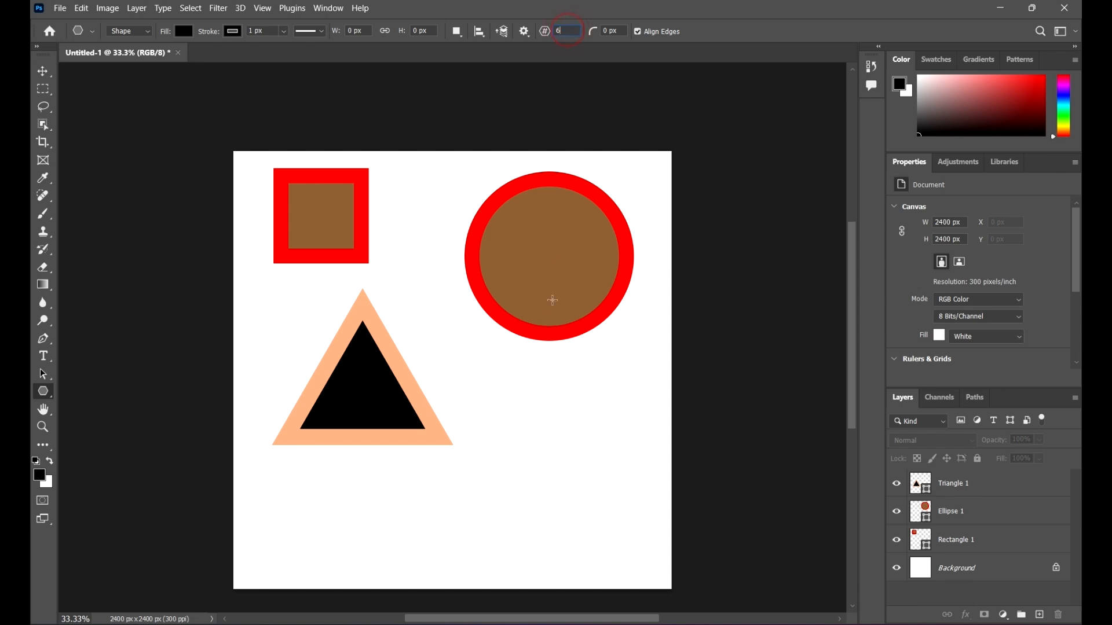
pyautogui.moveTo(467, 368); pyautogui.dragTo(672, 475)
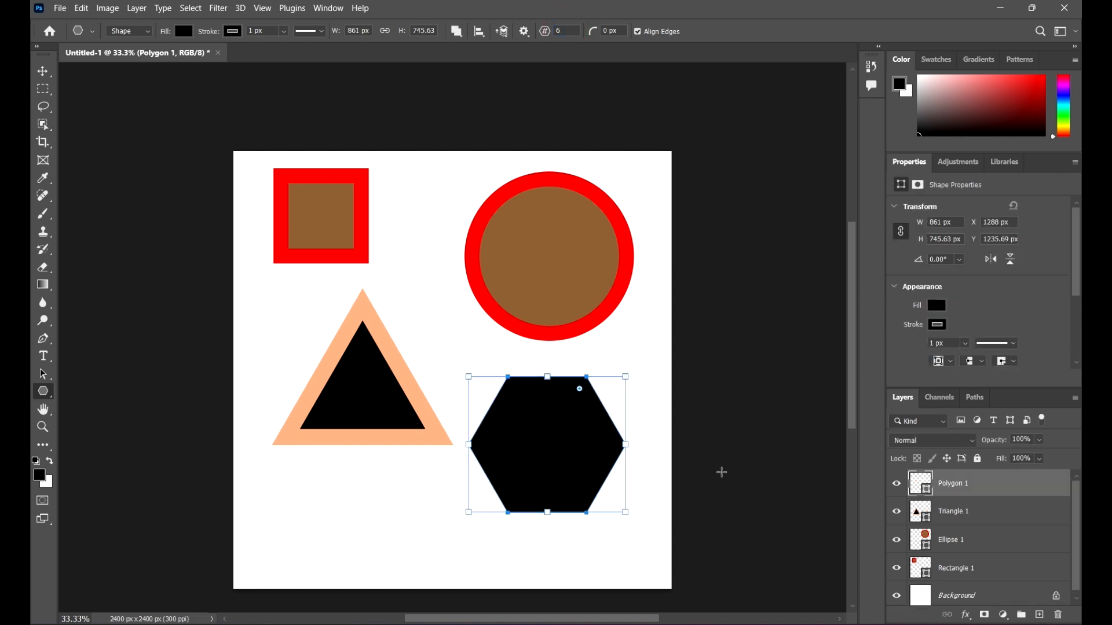
pyautogui.click(43, 70)
pyautogui.click(491, 116)
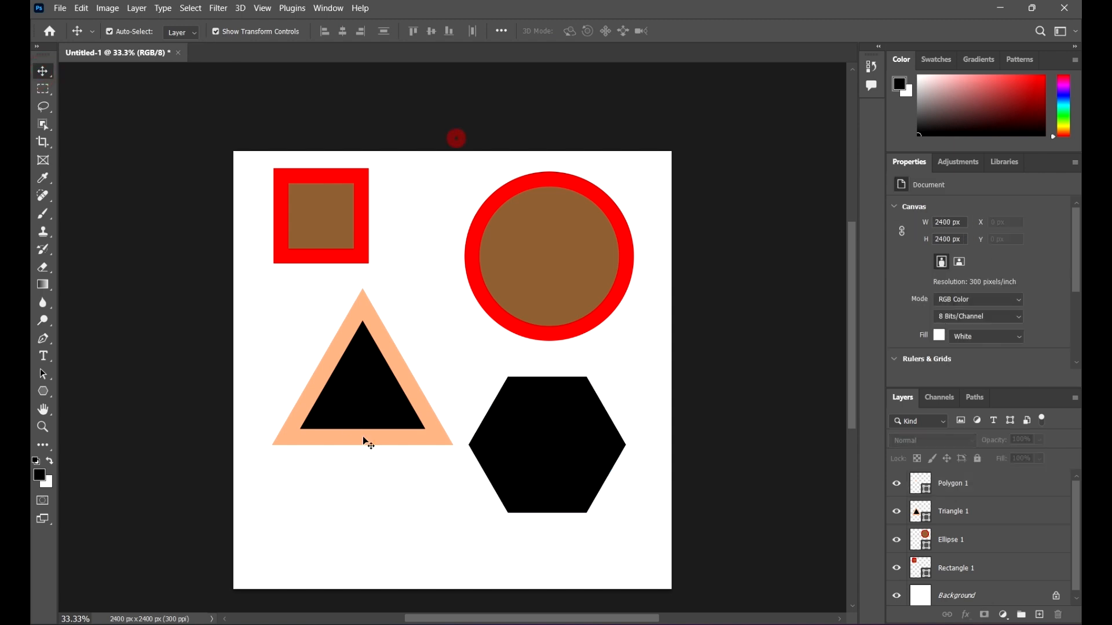
# Draw a 12-sided polygon about 626 px wide below the triangle.
pyautogui.scroll(-1, 365, 442)
pyautogui.click(43, 391)
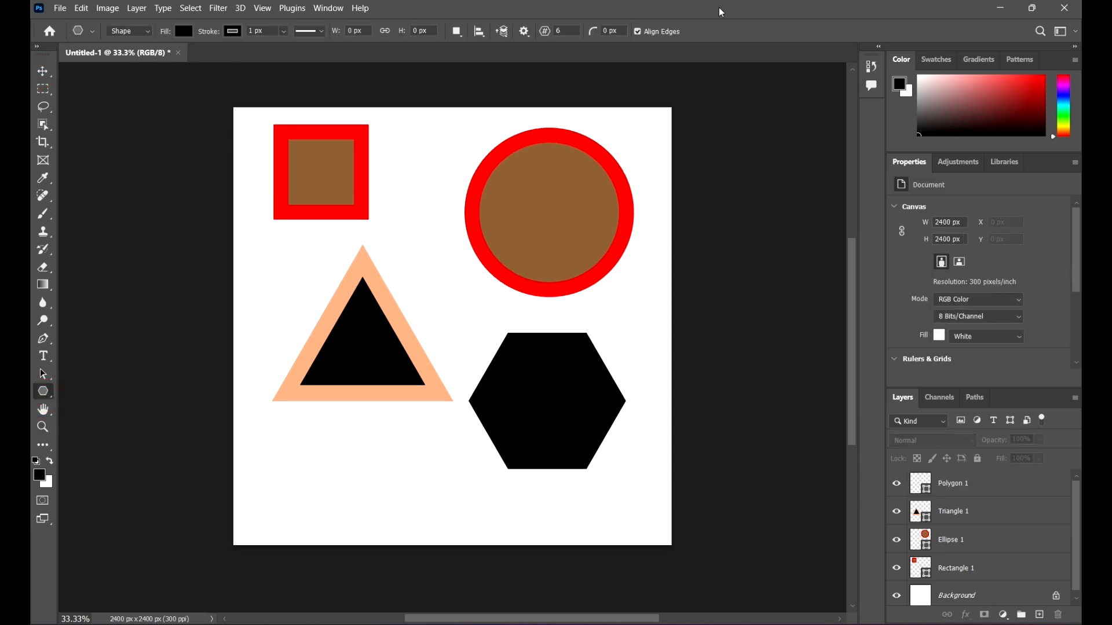
pyautogui.write('12')
pyautogui.moveTo(323, 423); pyautogui.dragTo(502, 542)
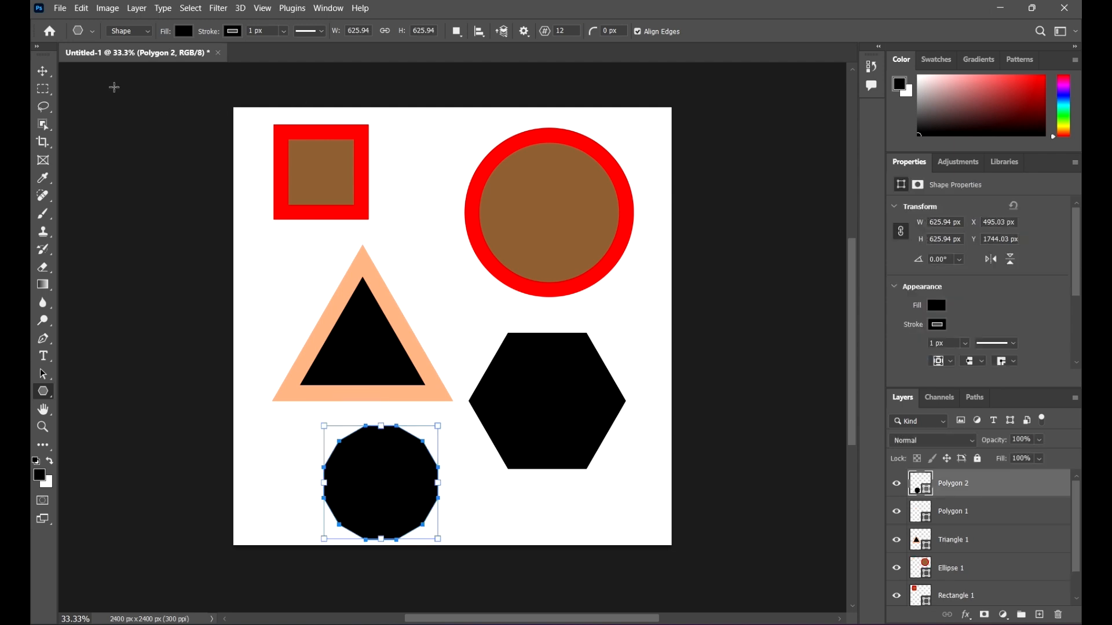
# Move the 12-sided polygon up and left to about X 322, Y 1668 px.
pyautogui.click(42, 70)
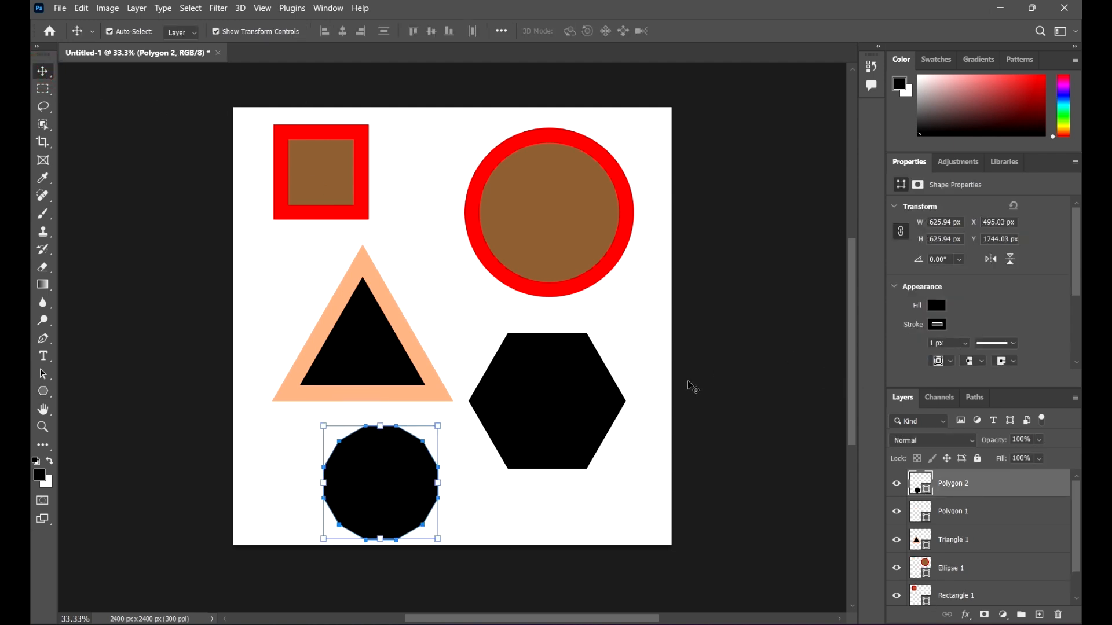
pyautogui.scroll(-2, 672, 397)
pyautogui.scroll(3, 666, 388)
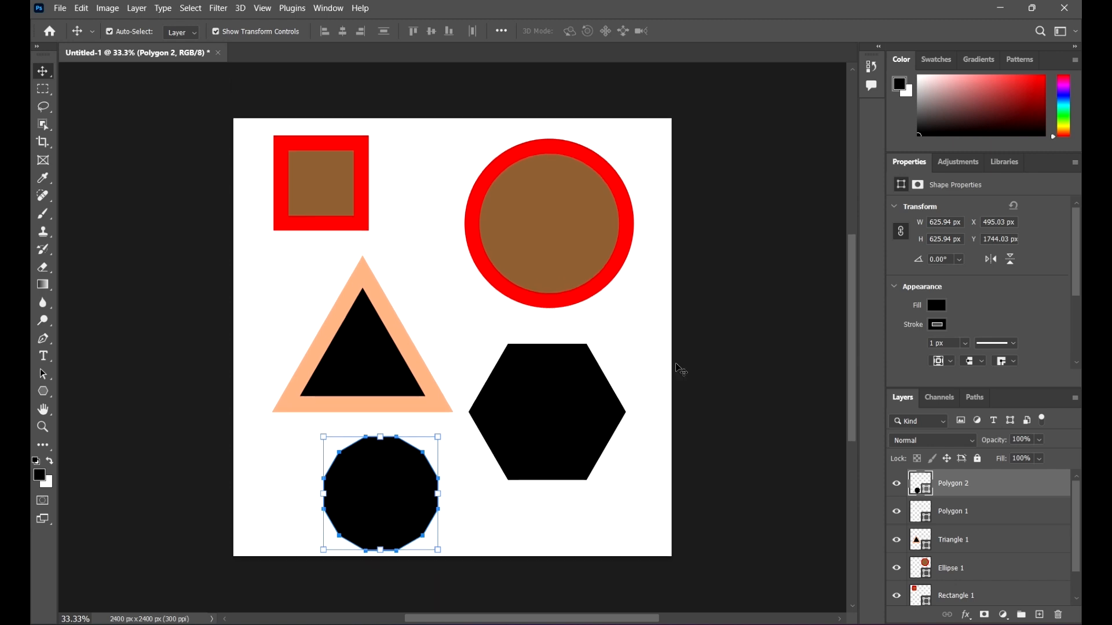
pyautogui.click(754, 311)
pyautogui.scroll(-1, 631, 312)
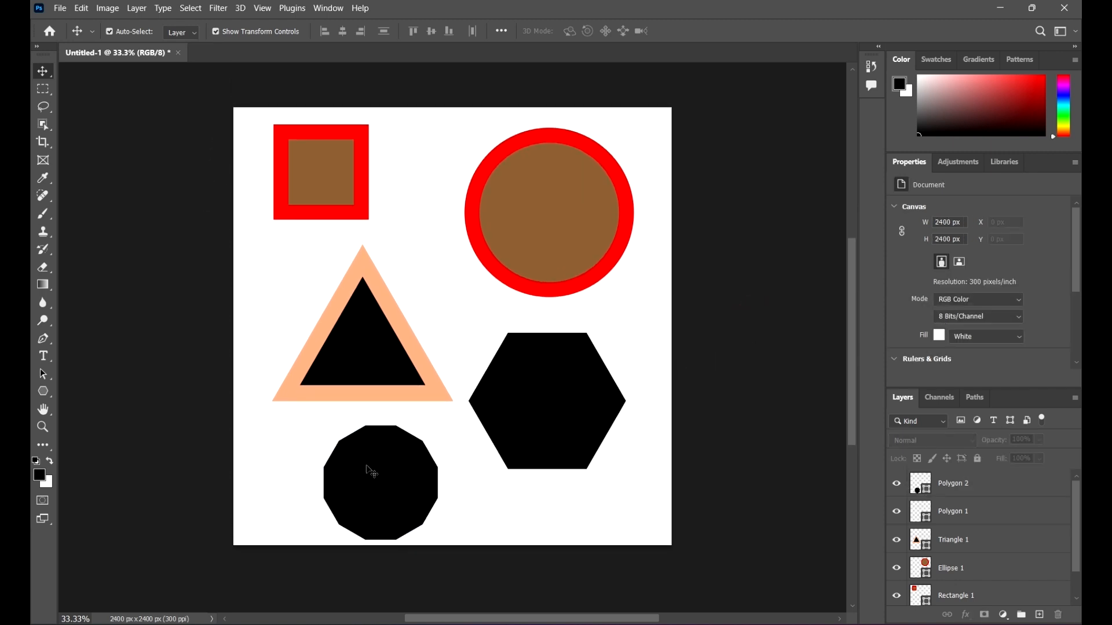
pyautogui.moveTo(367, 467); pyautogui.dragTo(336, 453)
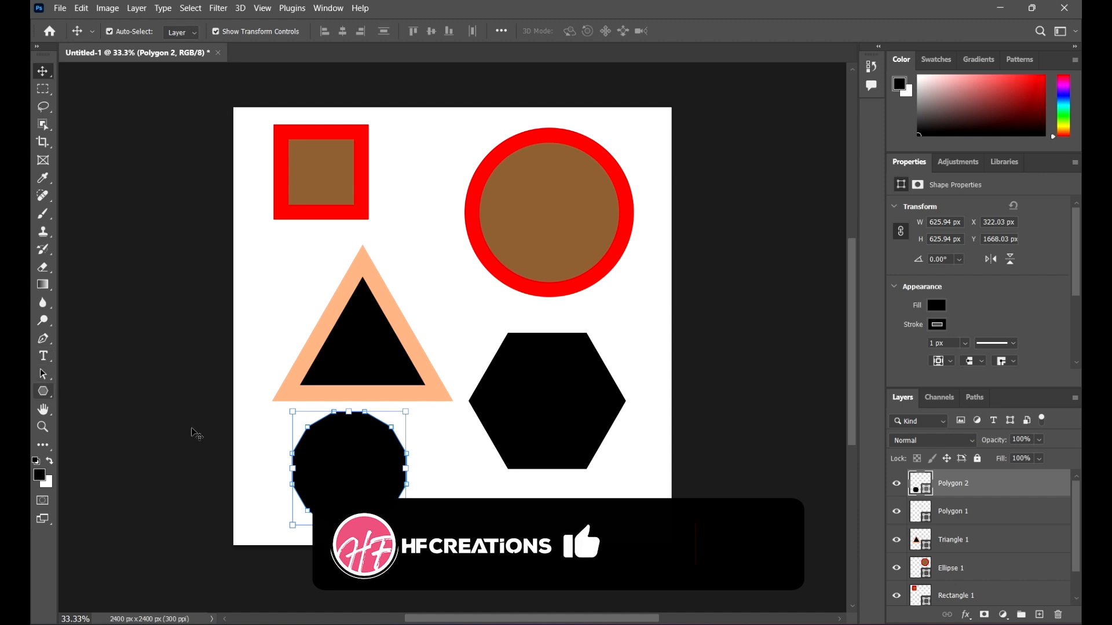
# Give the 12-sided polygon a salmon fill and a black stroke about 70 px wide.
pyautogui.press('u')
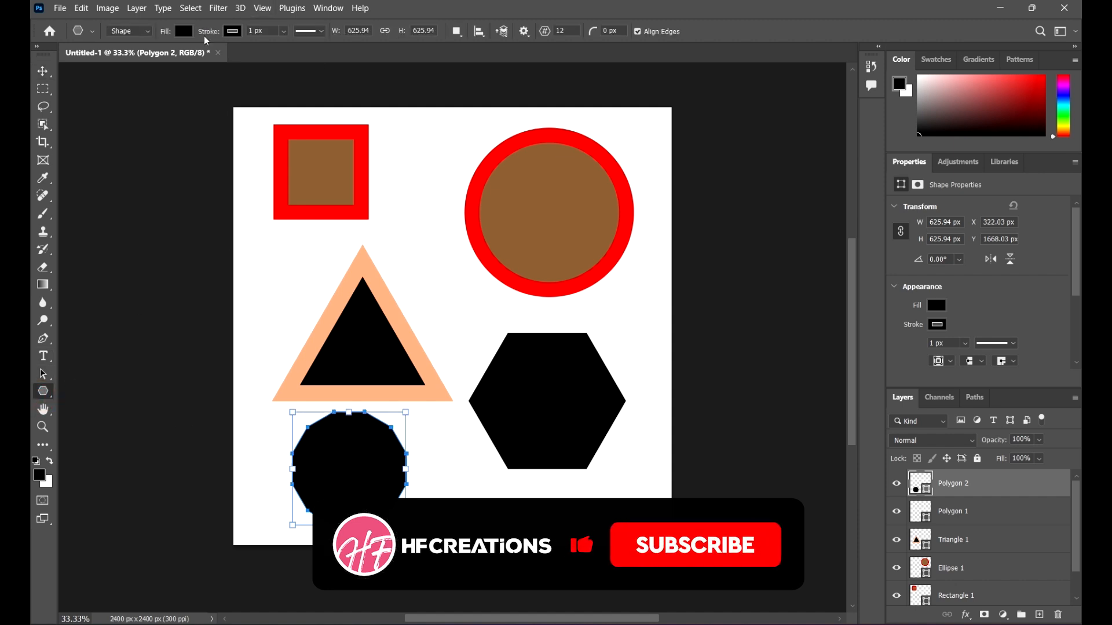
pyautogui.click(184, 31)
pyautogui.click(185, 105)
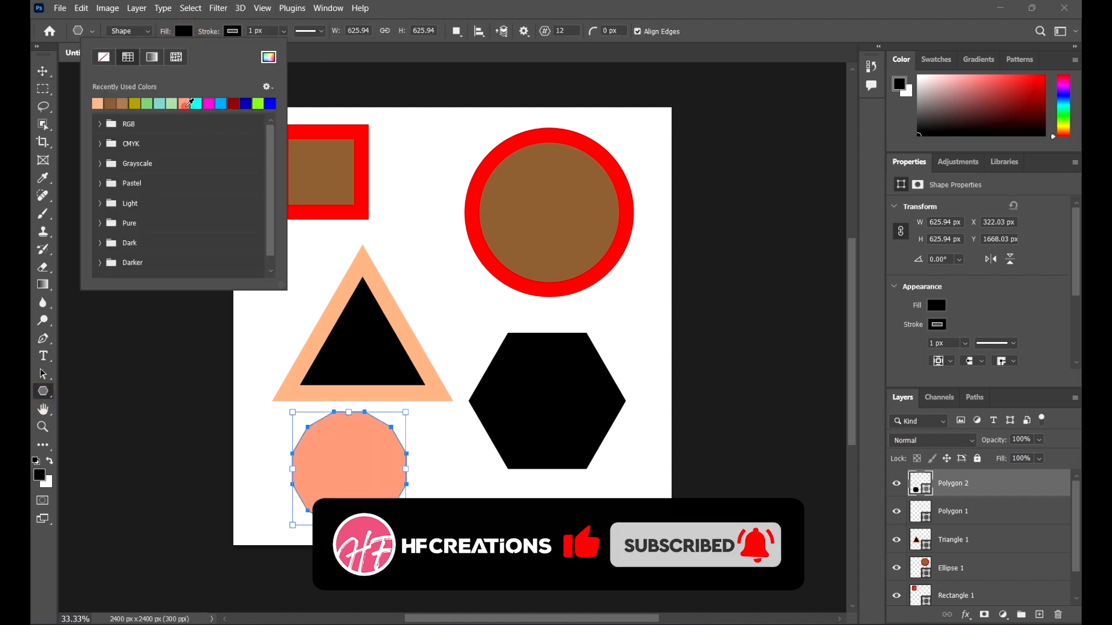
pyautogui.click(186, 106)
pyautogui.click(284, 30)
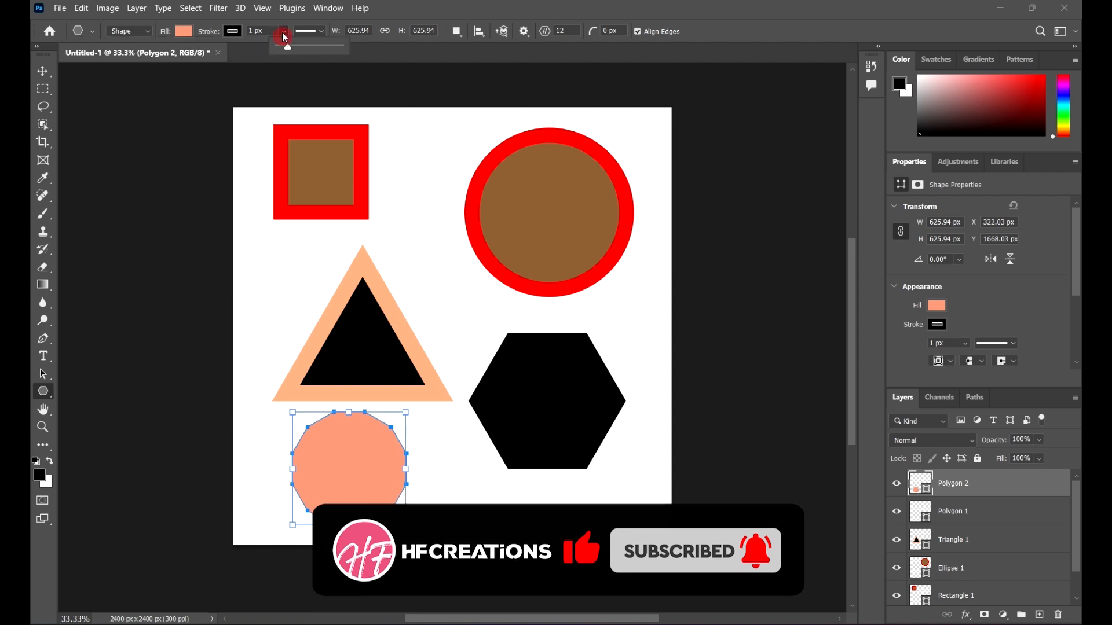
pyautogui.click(283, 31)
pyautogui.moveTo(277, 46); pyautogui.dragTo(306, 49)
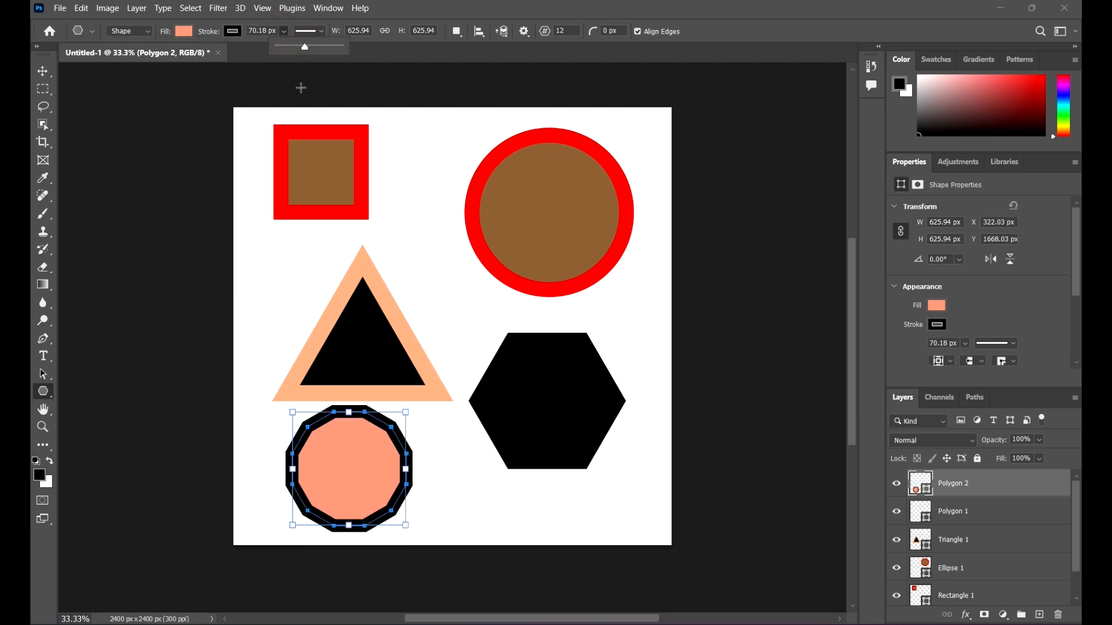
# Give the hexagon a dark red fill and a stroke about 125 px wide.
pyautogui.click(43, 70)
pyautogui.click(548, 341)
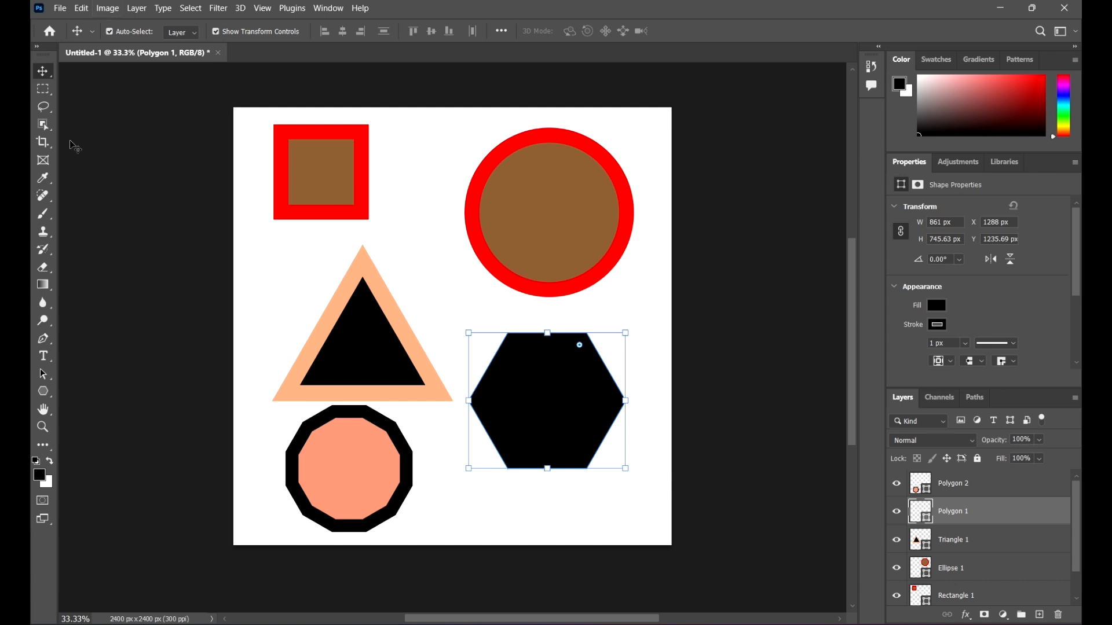
pyautogui.click(44, 394)
pyautogui.click(183, 30)
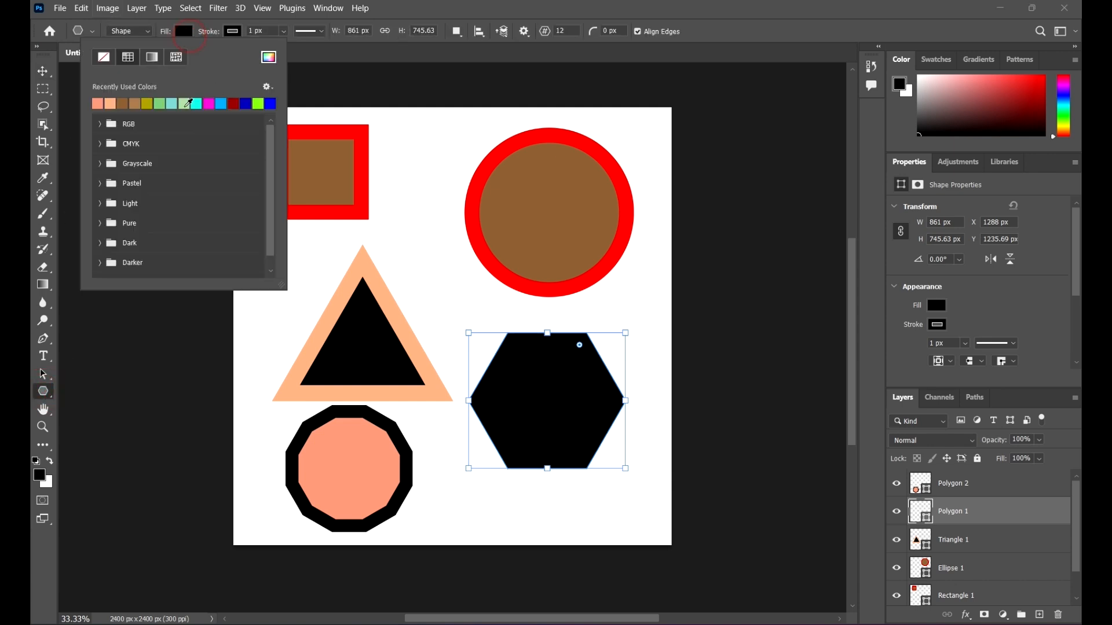
pyautogui.click(233, 103)
pyautogui.click(252, 32)
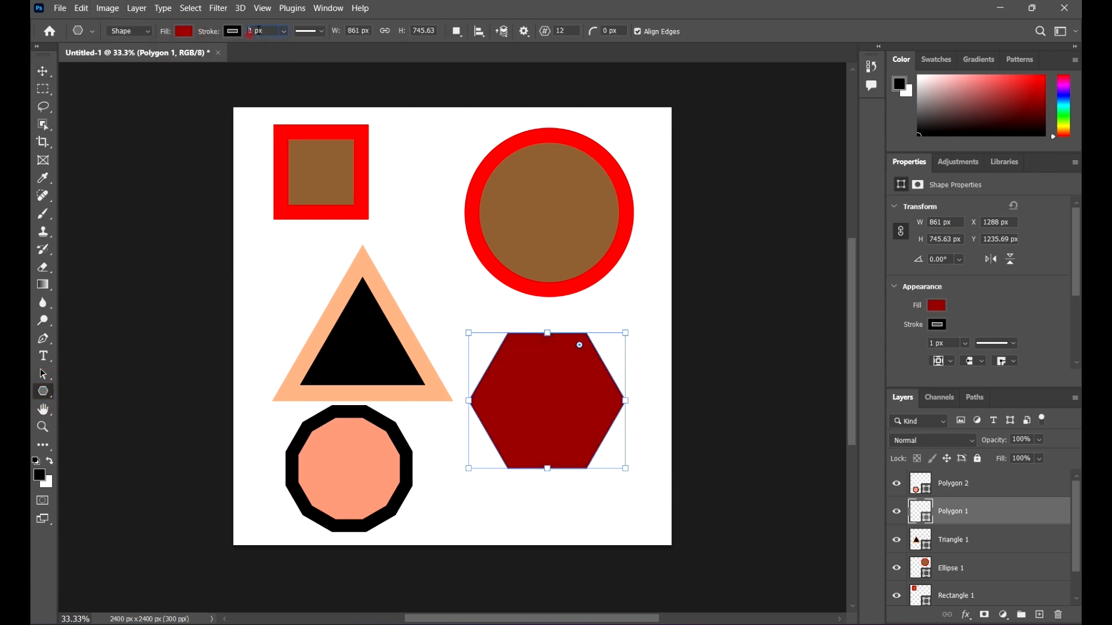
pyautogui.click(284, 30)
pyautogui.moveTo(297, 46); pyautogui.dragTo(304, 46)
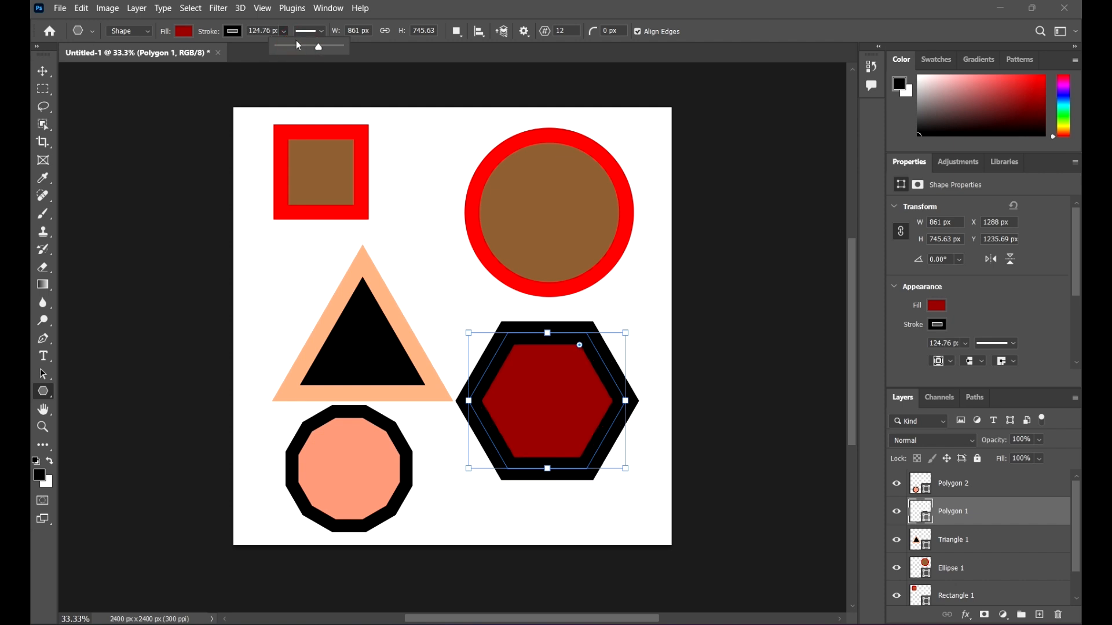
# Change the hexagon's stroke colour to blue and deselect it.
pyautogui.click(255, 36)
pyautogui.click(233, 32)
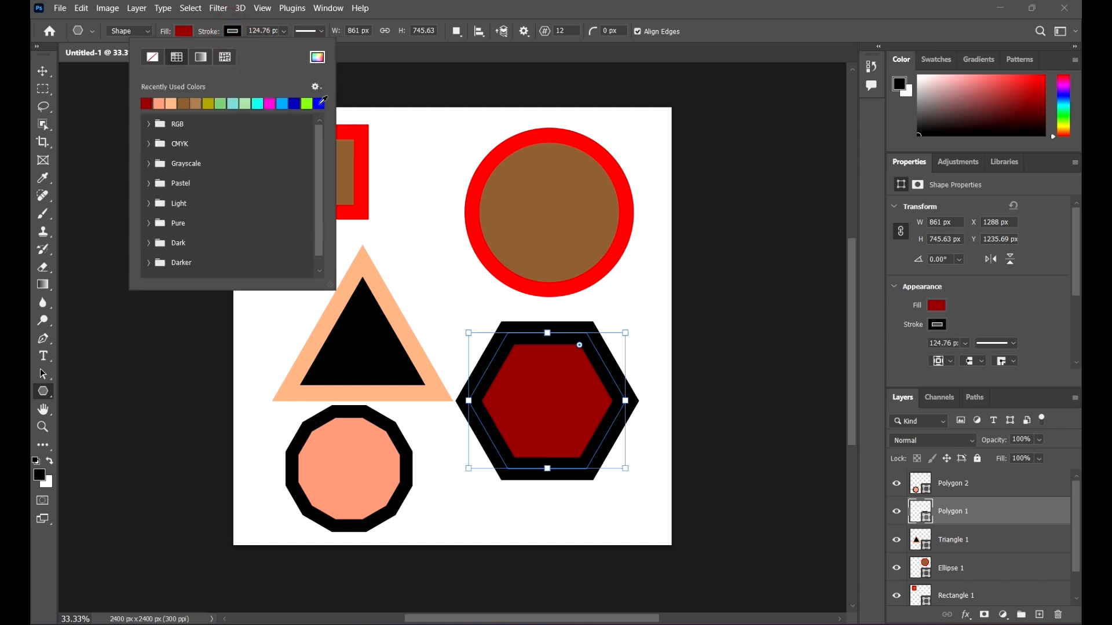
pyautogui.click(319, 103)
pyautogui.click(43, 70)
pyautogui.click(43, 71)
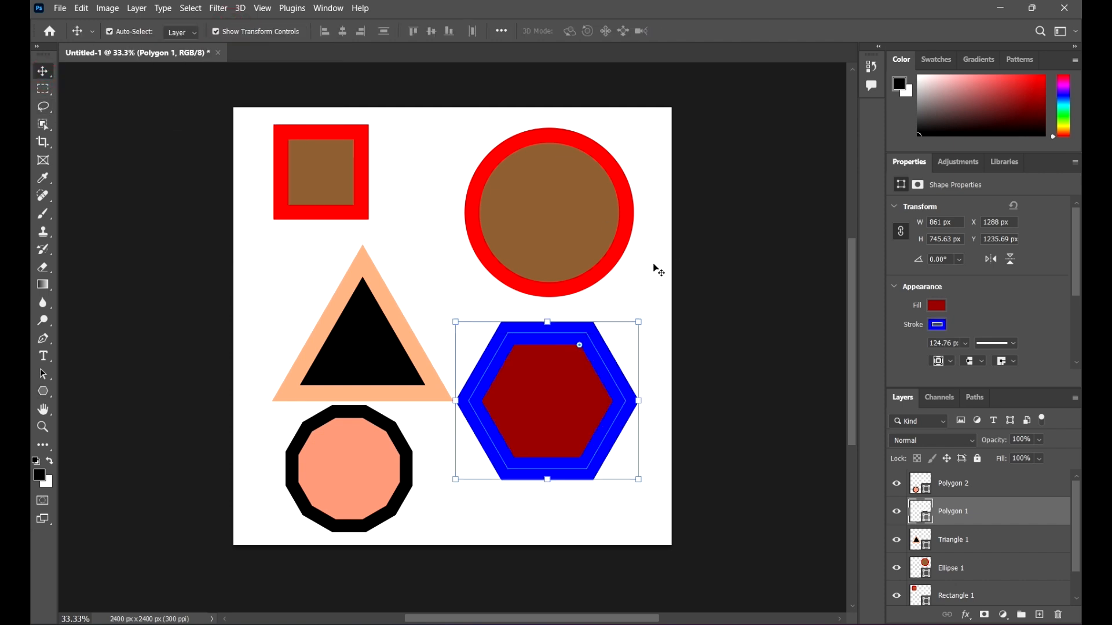
pyautogui.click(688, 336)
# Go through the shape layers from Rectangle 1 up to Polygon 2 one by one and toggle their visibility.
pyautogui.scroll(-1, 1005, 535)
pyautogui.scroll(1, 1008, 584)
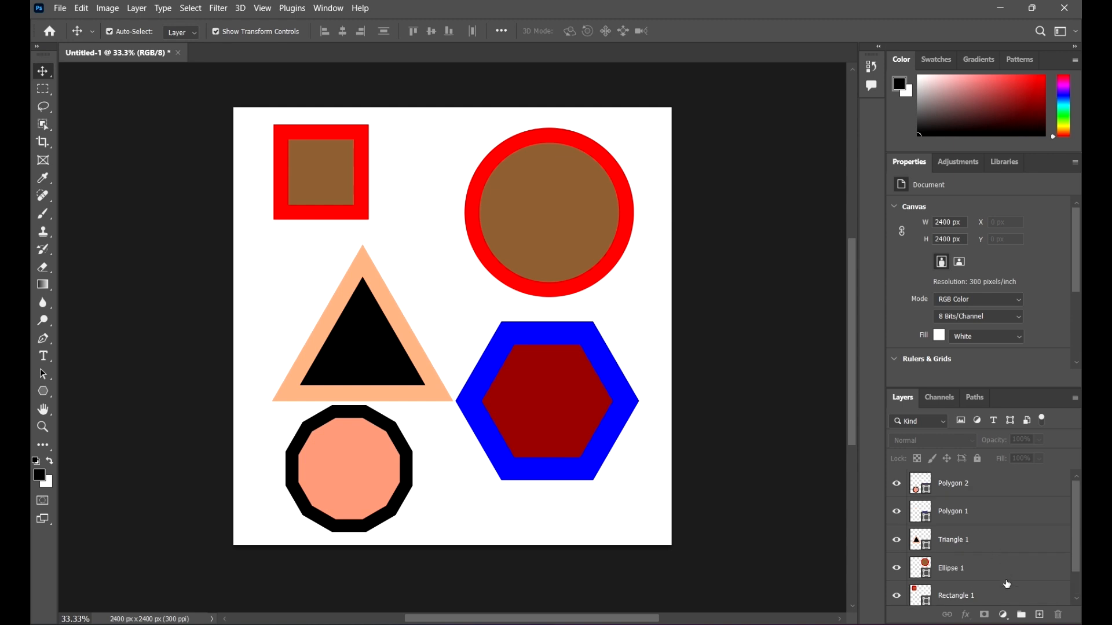
pyautogui.click(1007, 595)
pyautogui.click(1012, 566)
pyautogui.click(1019, 537)
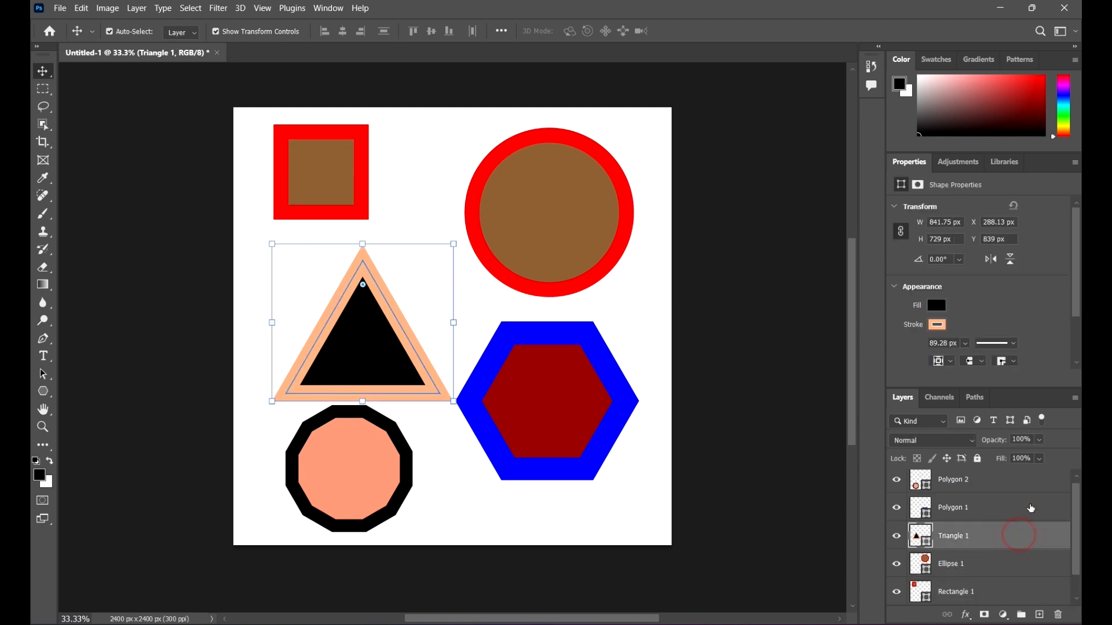
pyautogui.click(1031, 509)
pyautogui.click(996, 483)
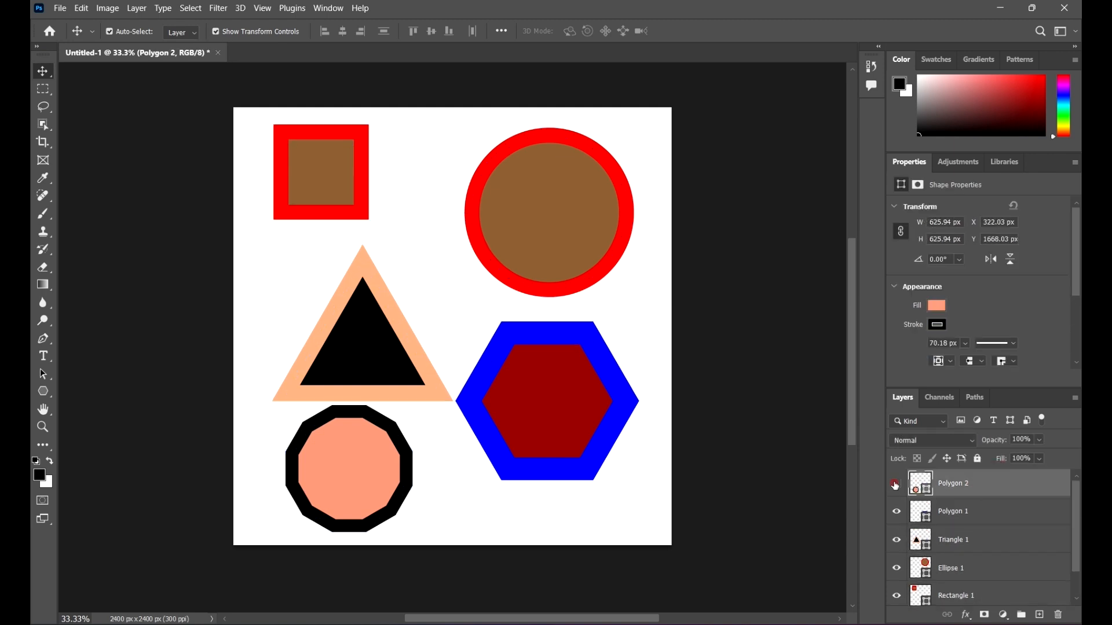
pyautogui.click(895, 484)
pyautogui.click(897, 511)
pyautogui.moveTo(895, 540); pyautogui.dragTo(897, 596)
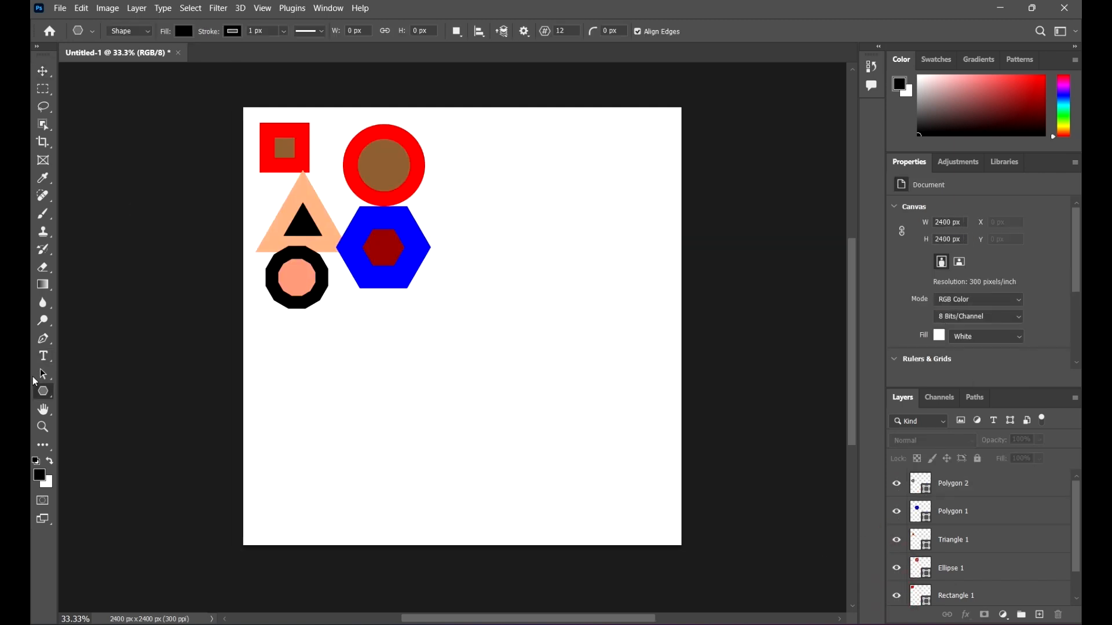
# With the Line tool, draw a near-vertical line and two diagonal lines beside the shapes, the lowest about 681 px long.
pyautogui.rightClick(44, 399)
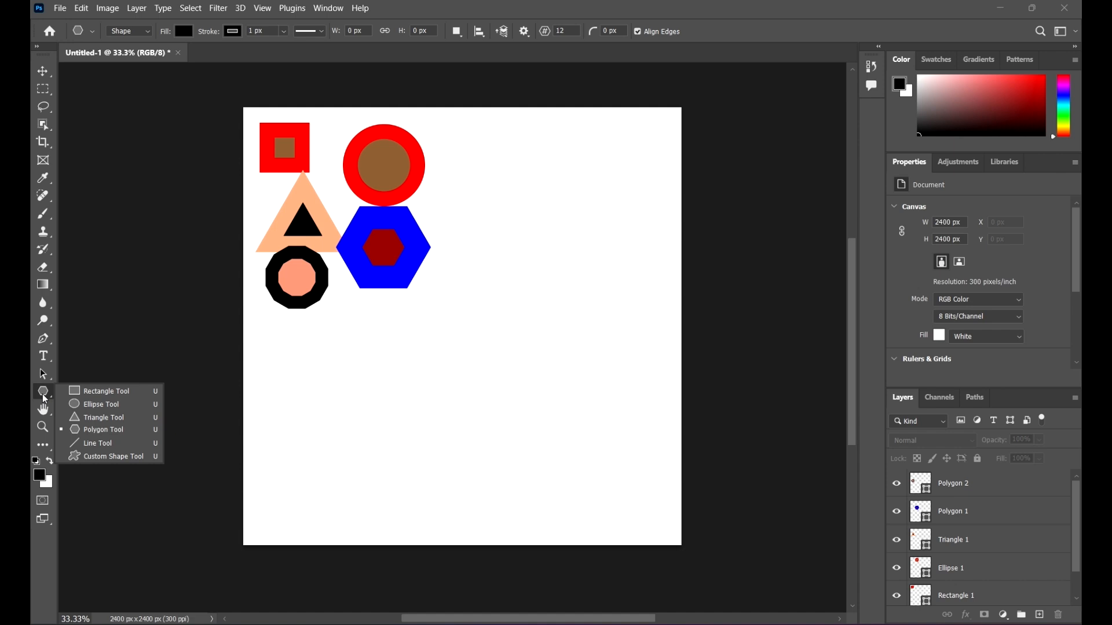
pyautogui.click(113, 450)
pyautogui.moveTo(493, 167); pyautogui.dragTo(501, 346)
pyautogui.moveTo(543, 184); pyautogui.dragTo(617, 250)
pyautogui.moveTo(610, 305); pyautogui.dragTo(508, 373)
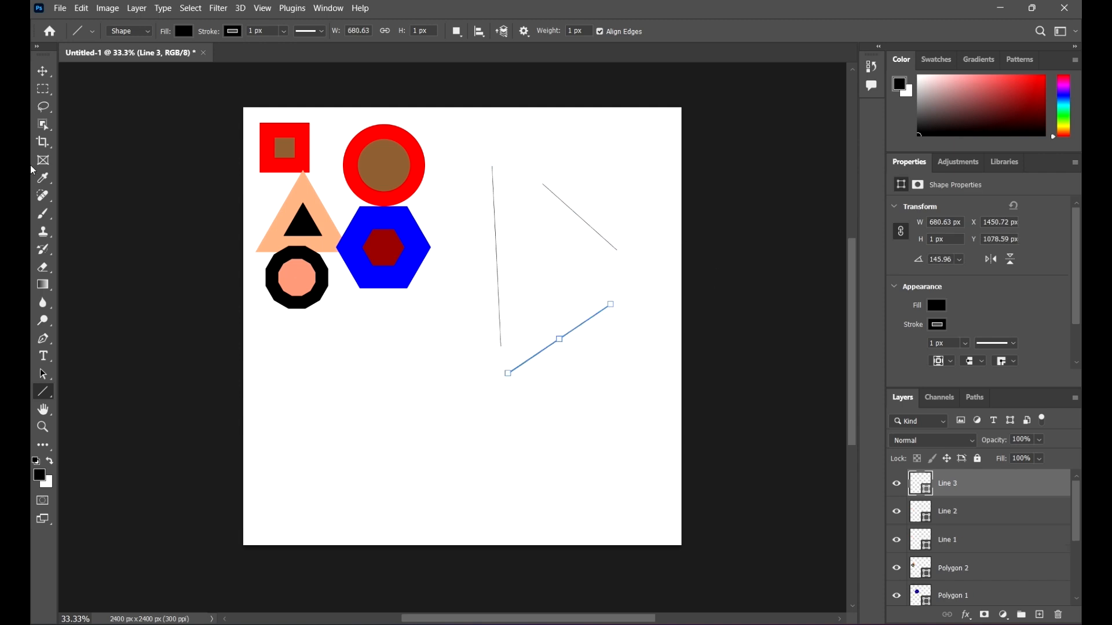
# Select the lowest diagonal line and set its stroke width to about 106 px.
pyautogui.click(42, 70)
pyautogui.click(463, 315)
pyautogui.moveTo(594, 374); pyautogui.dragTo(588, 289)
pyautogui.click(43, 392)
pyautogui.click(261, 30)
pyautogui.click(284, 31)
pyautogui.moveTo(288, 45); pyautogui.dragTo(311, 47)
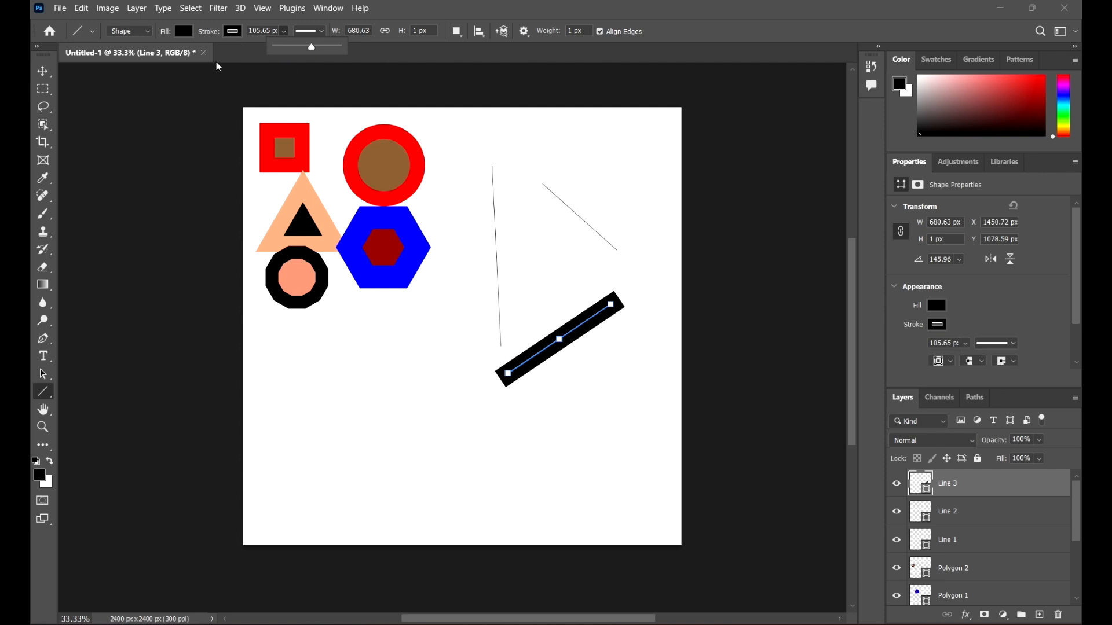
# Set the thick diagonal line's fill to light teal and deselect the line.
pyautogui.click(184, 31)
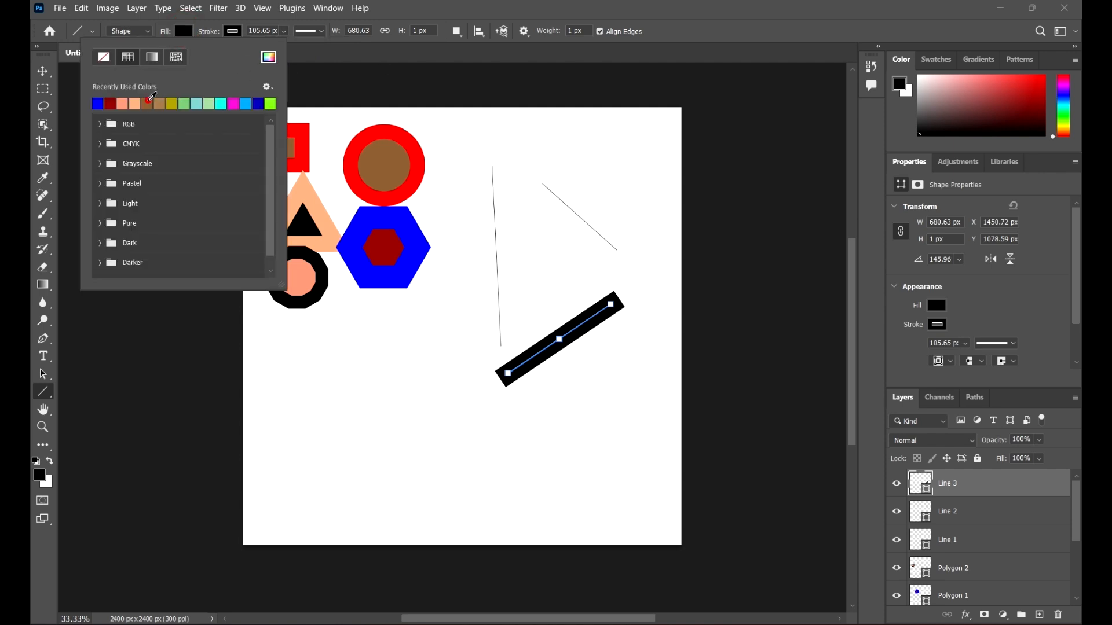
pyautogui.click(159, 103)
pyautogui.click(199, 106)
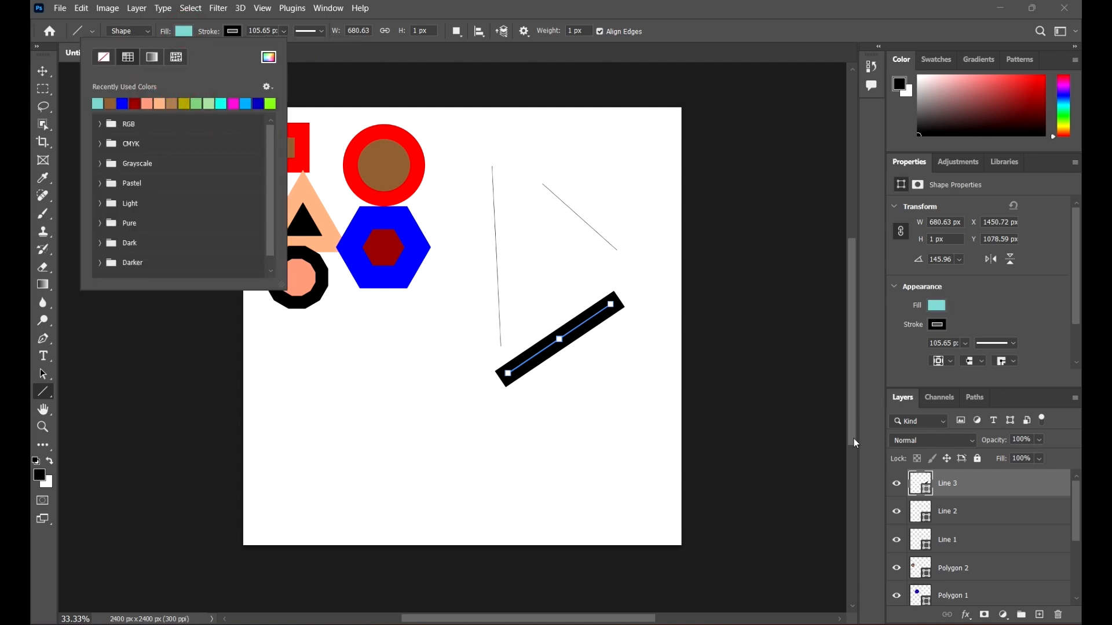
pyautogui.click(472, 5)
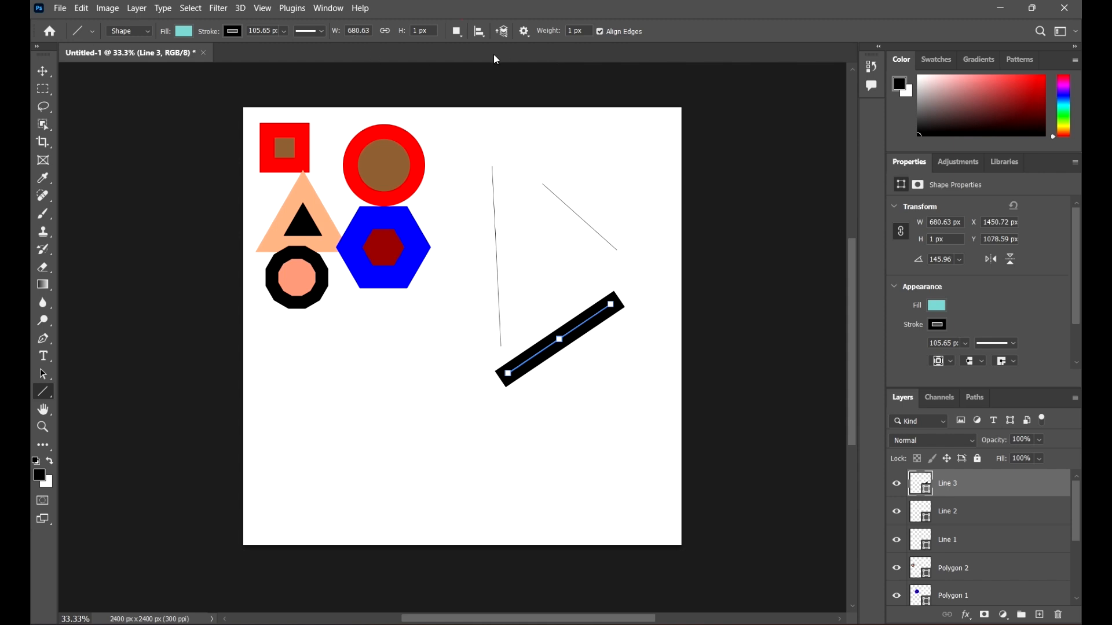
pyautogui.scroll(-2, 261, 68)
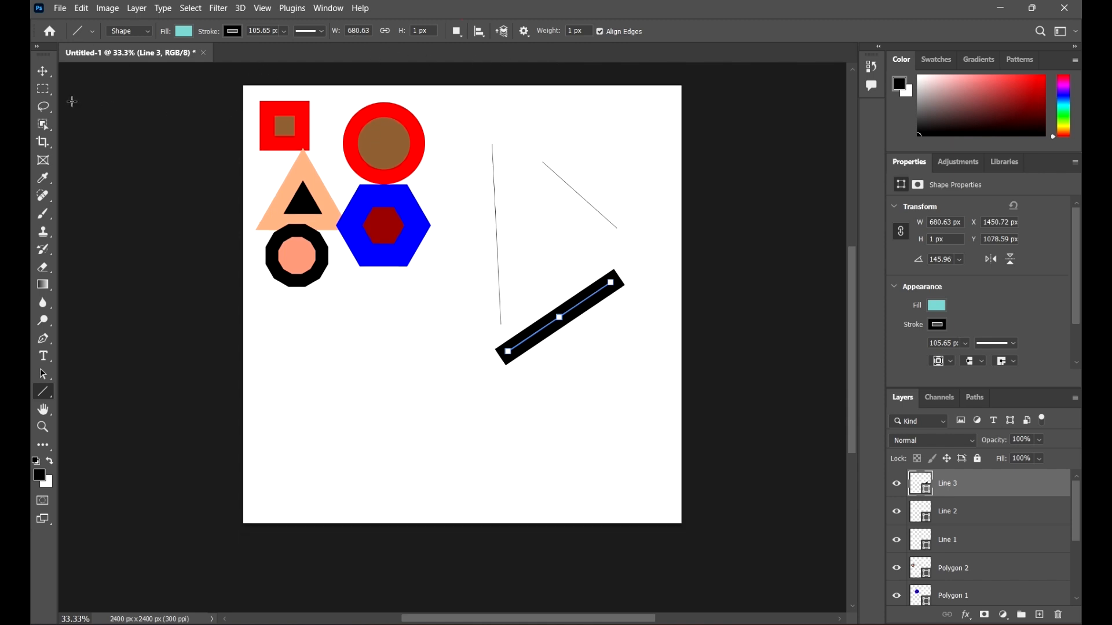
pyautogui.click(51, 75)
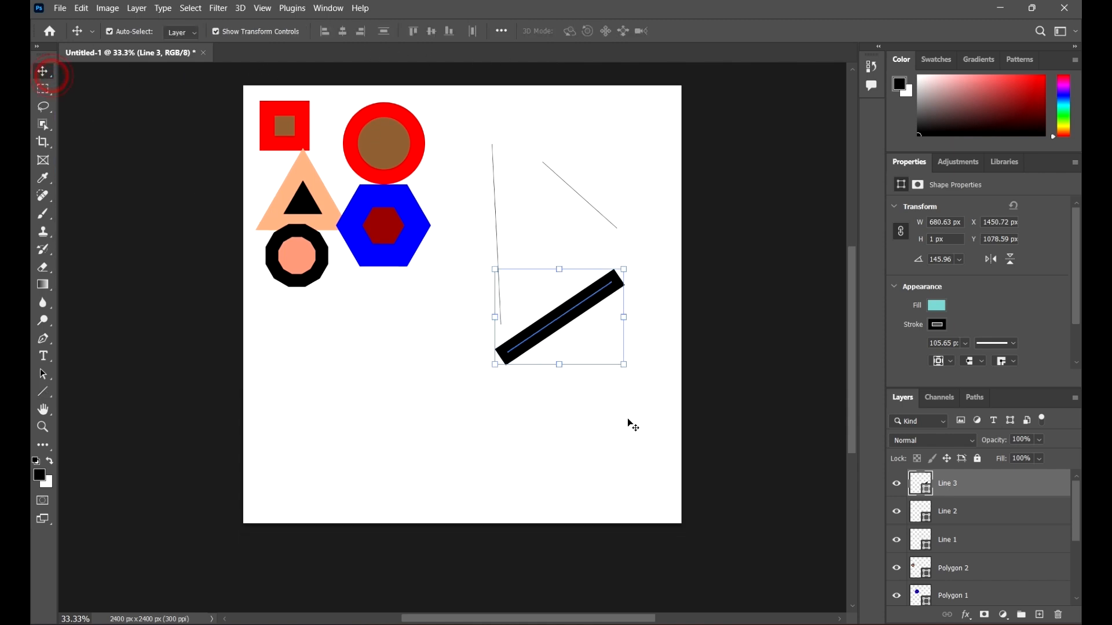
pyautogui.click(647, 450)
# Select all the shapes and lines on the canvas and delete them.
pyautogui.scroll(3, 628, 412)
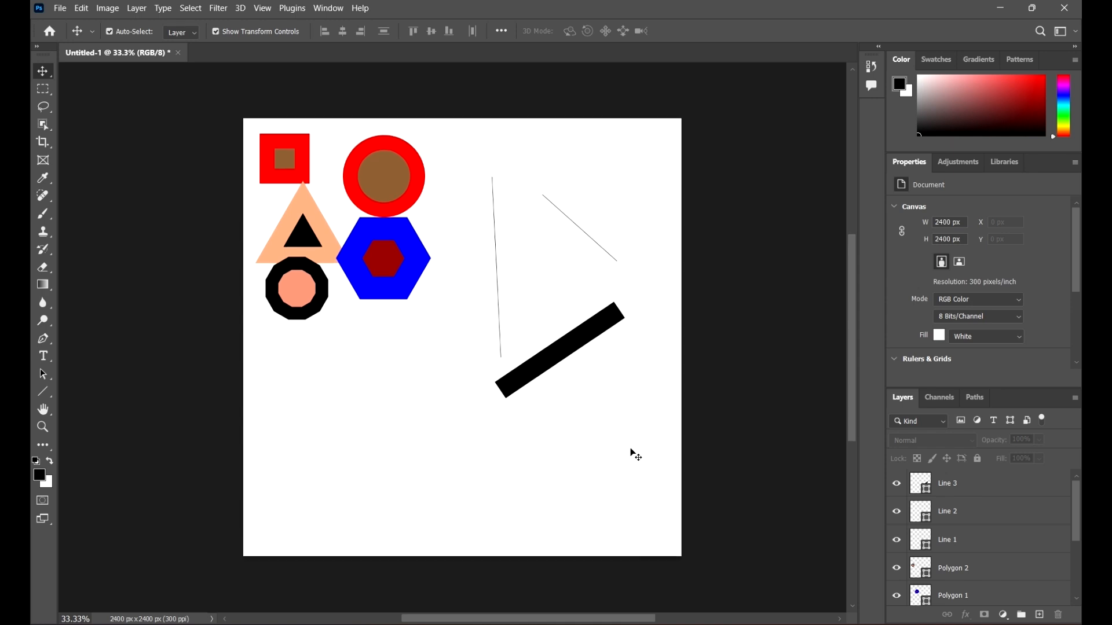
pyautogui.moveTo(630, 450); pyautogui.dragTo(194, 153)
pyautogui.press('Delete')
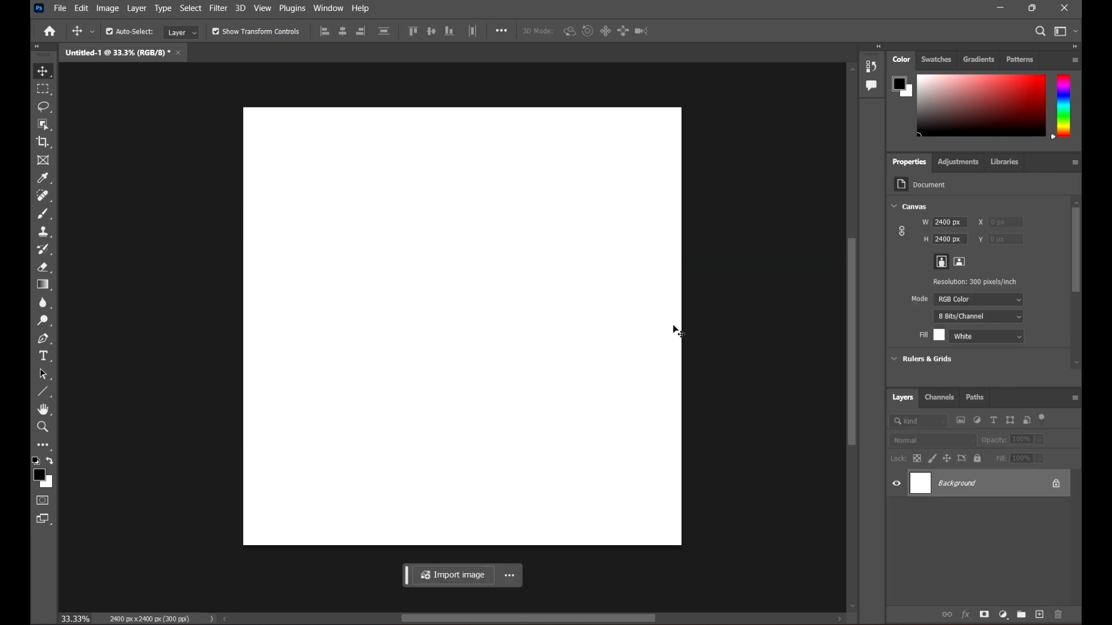